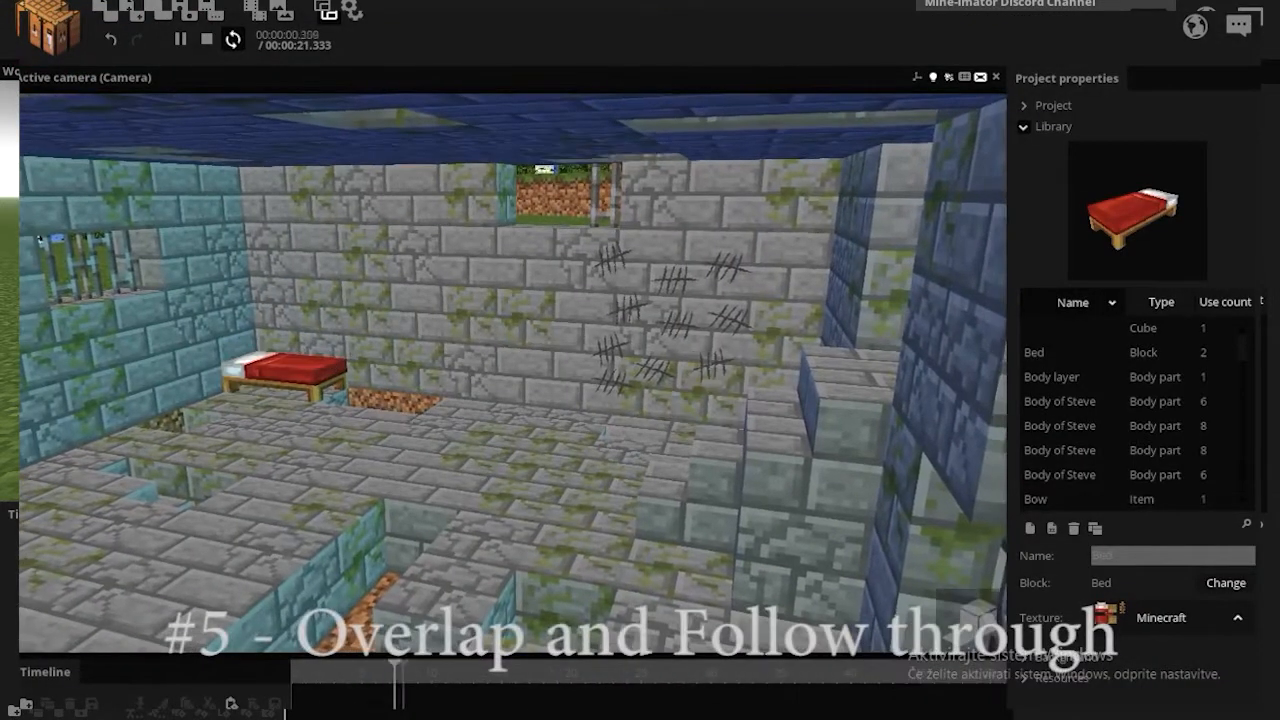
pyautogui.press('space')
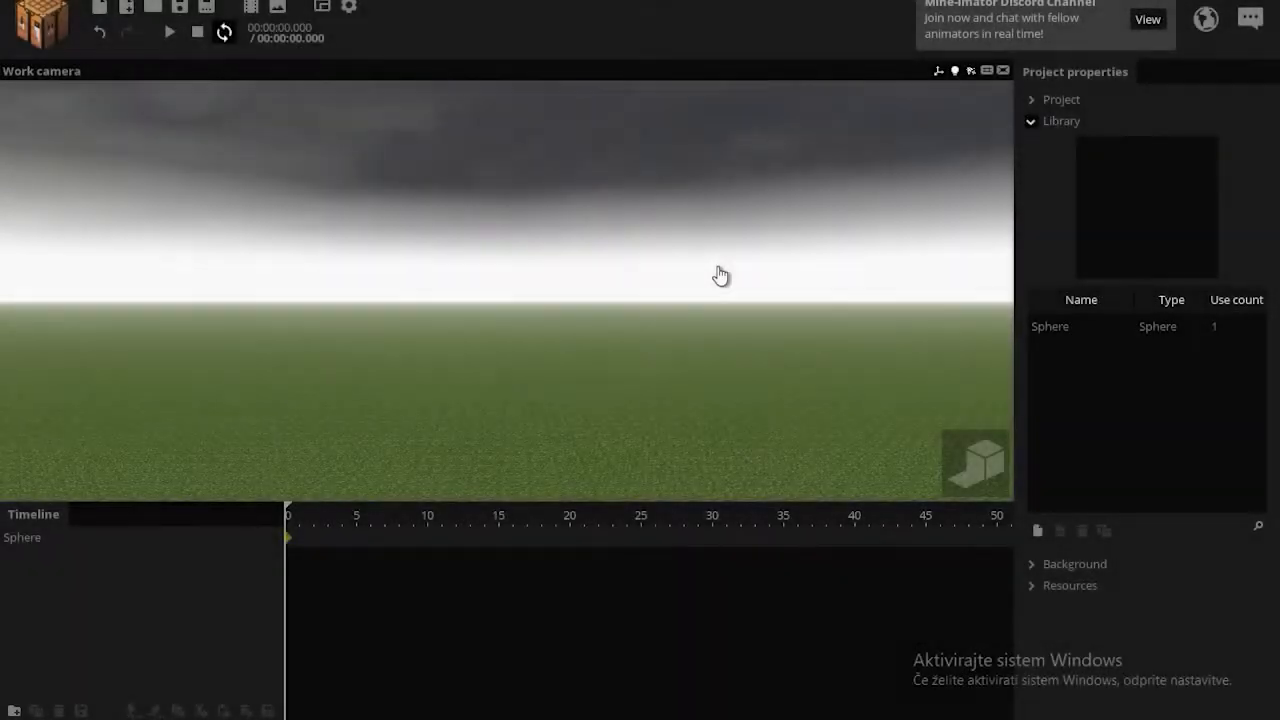
# - Add a keyframe to the sphere at frame 20 with the sphere moved to about 99.4 on the X axis
pyautogui.moveTo(720, 276); pyautogui.dragTo(720, 261, button='right')
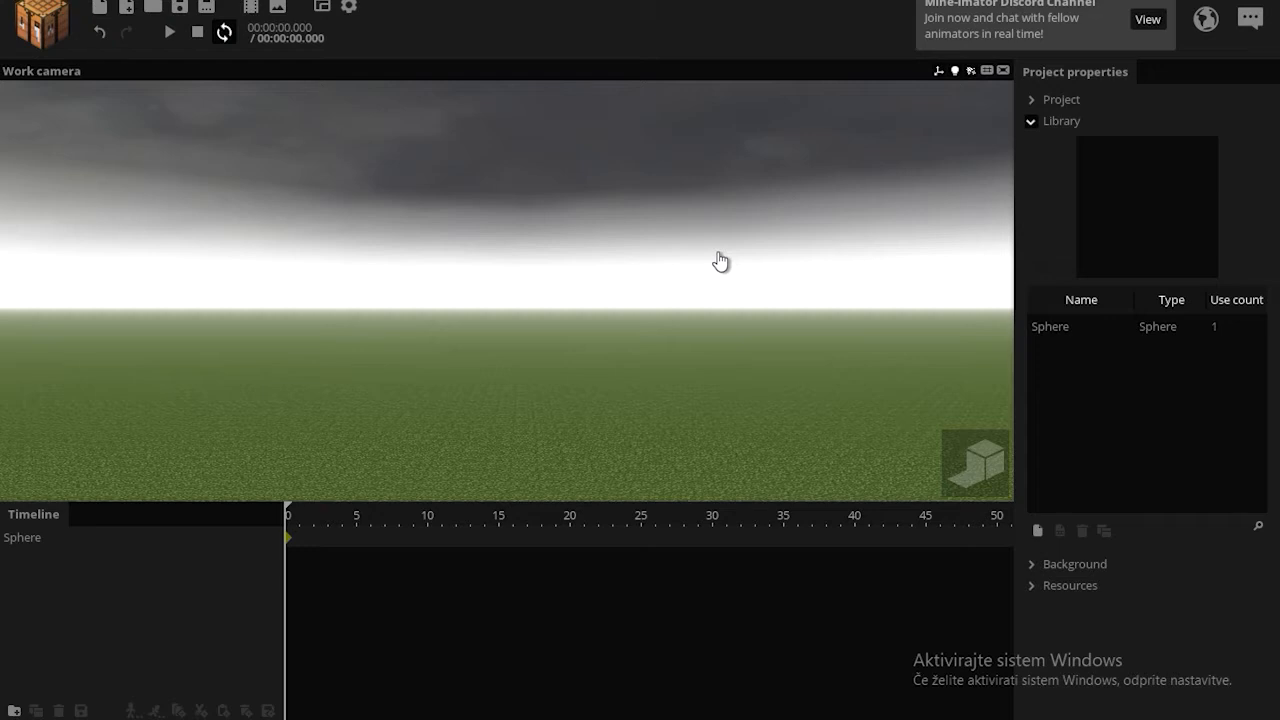
pyautogui.press('q')
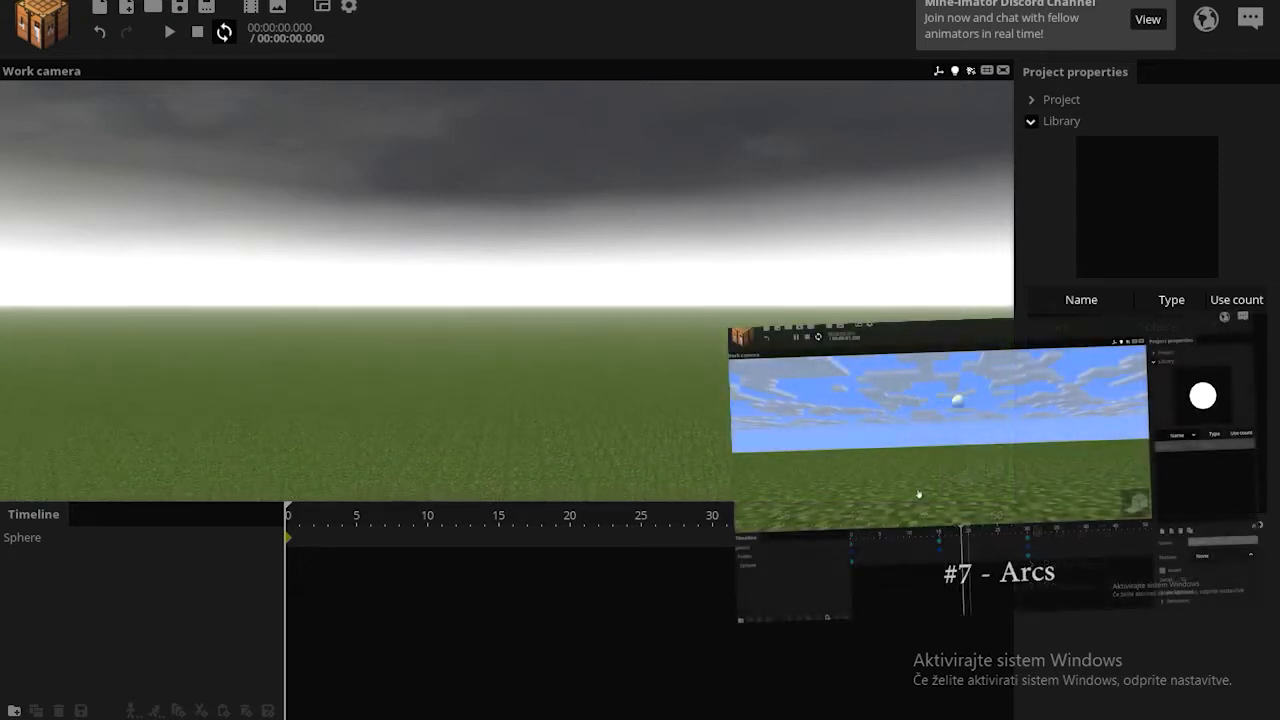
pyautogui.press('q')
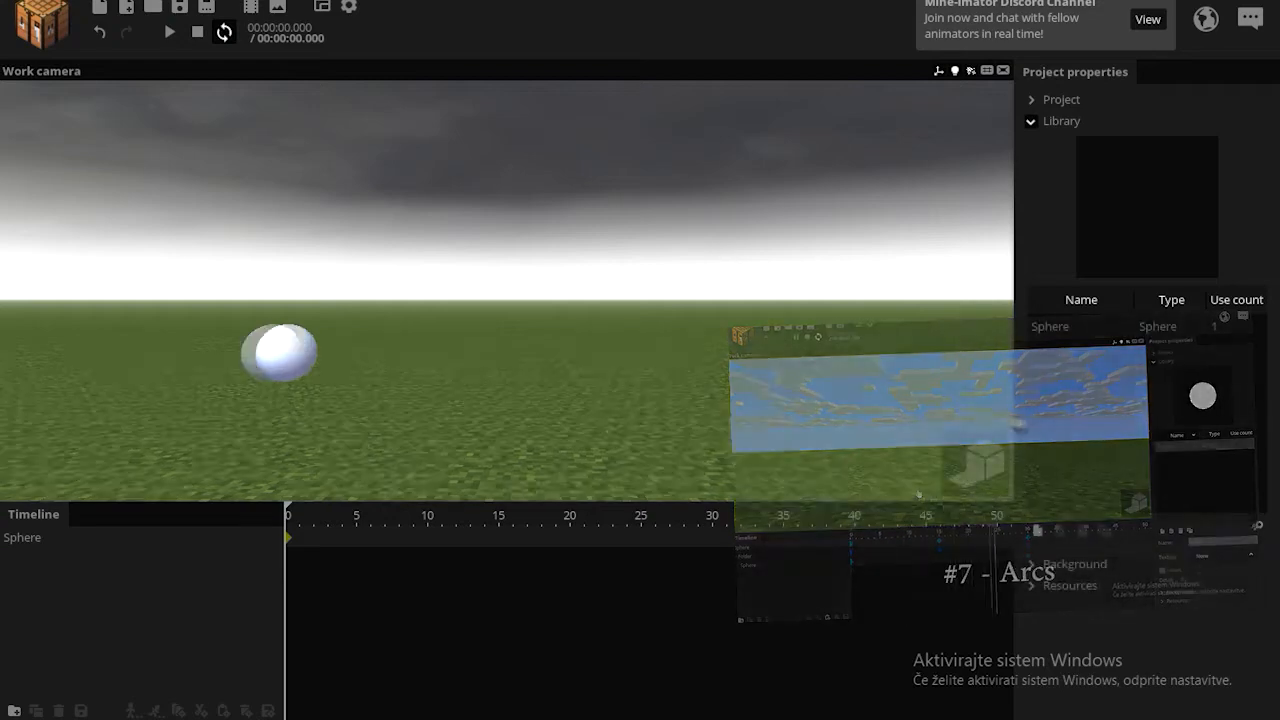
pyautogui.moveTo(688, 372); pyautogui.dragTo(693, 387)
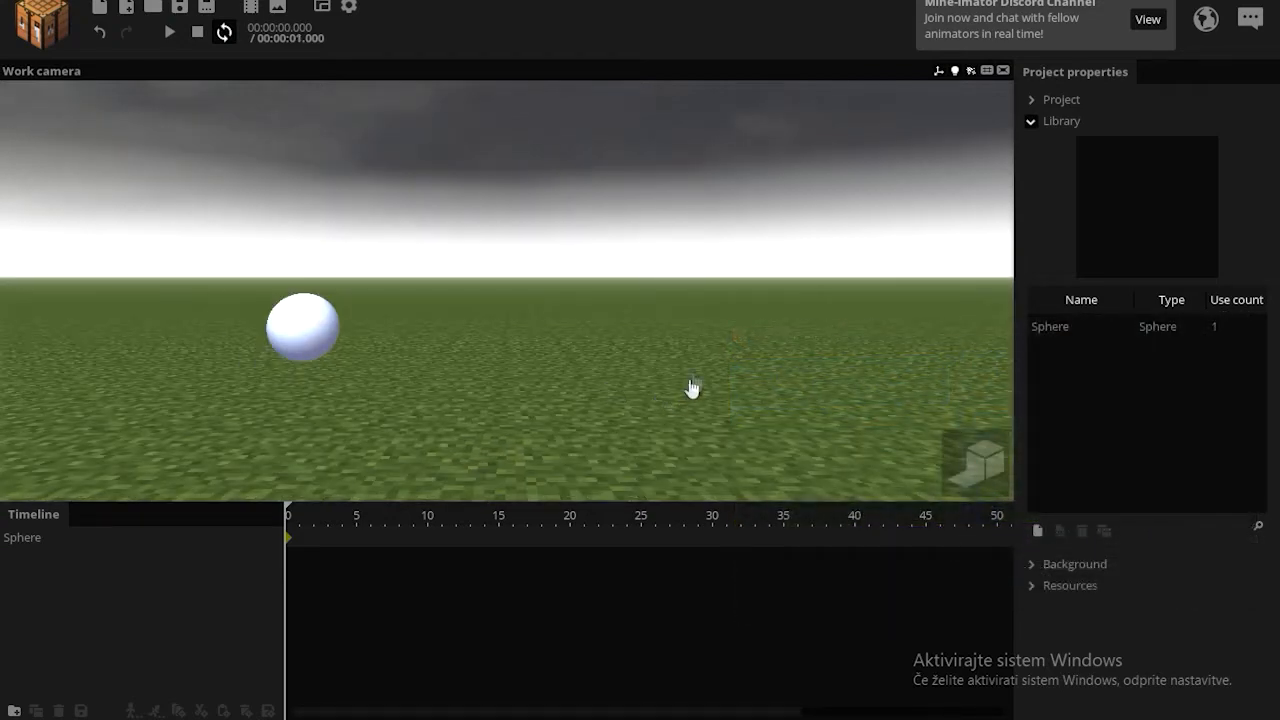
pyautogui.click(569, 541)
pyautogui.moveTo(285, 370); pyautogui.dragTo(712, 368)
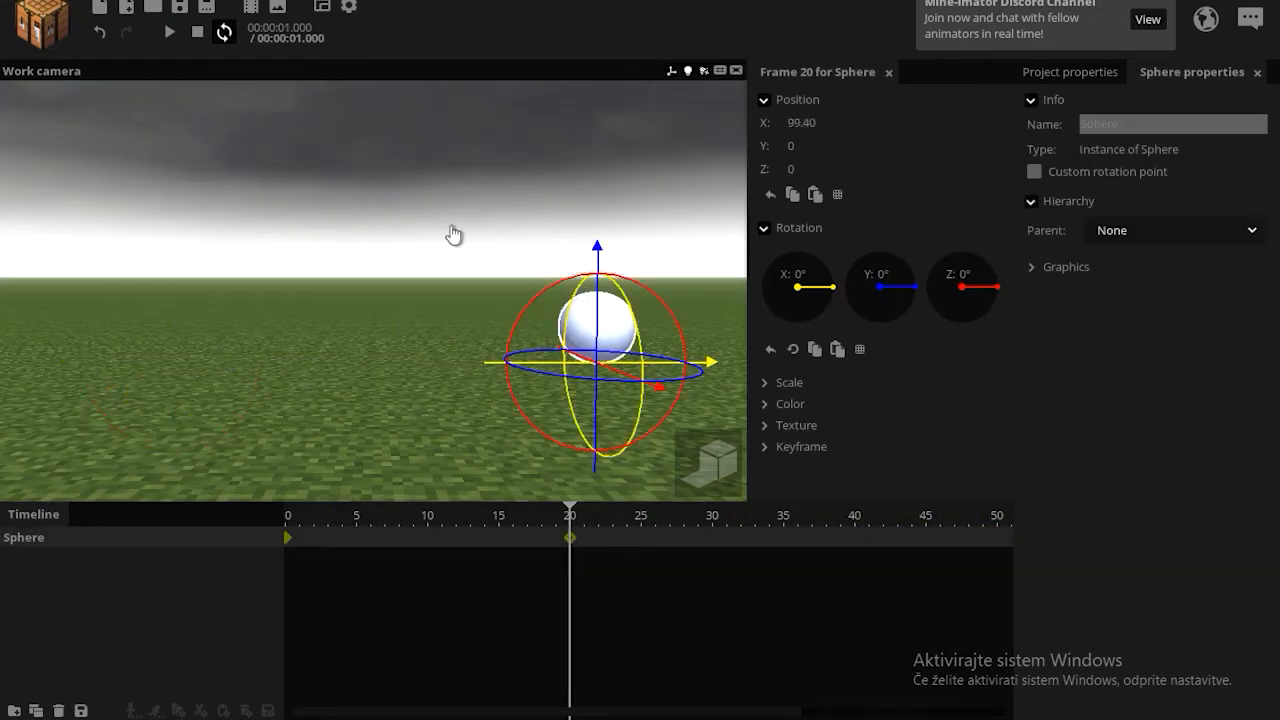
# - Create a folder in the timeline and place the sphere inside it
pyautogui.click(40, 554)
pyautogui.click(33, 545)
pyautogui.click(12, 710)
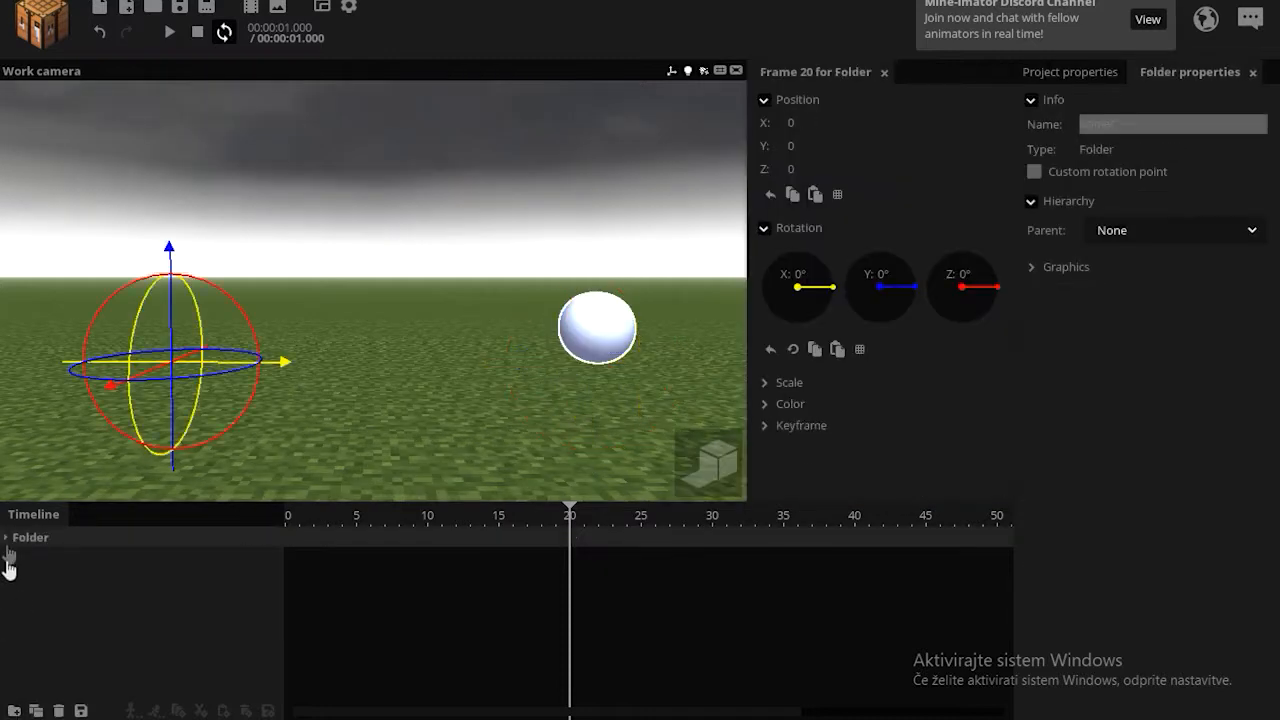
# - Keyframe the folder at frames 0, 20 and 10, raising it above the ground at frame 10, and preview the motion
pyautogui.click(288, 550)
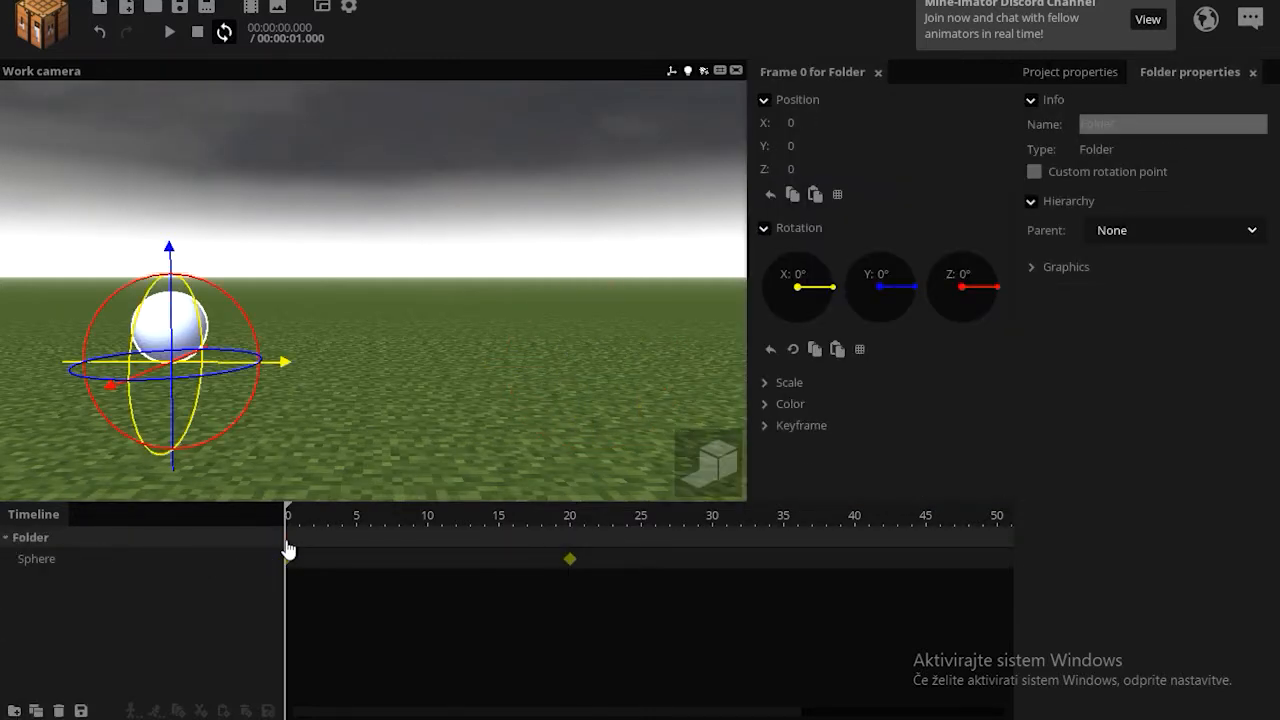
pyautogui.click(573, 547)
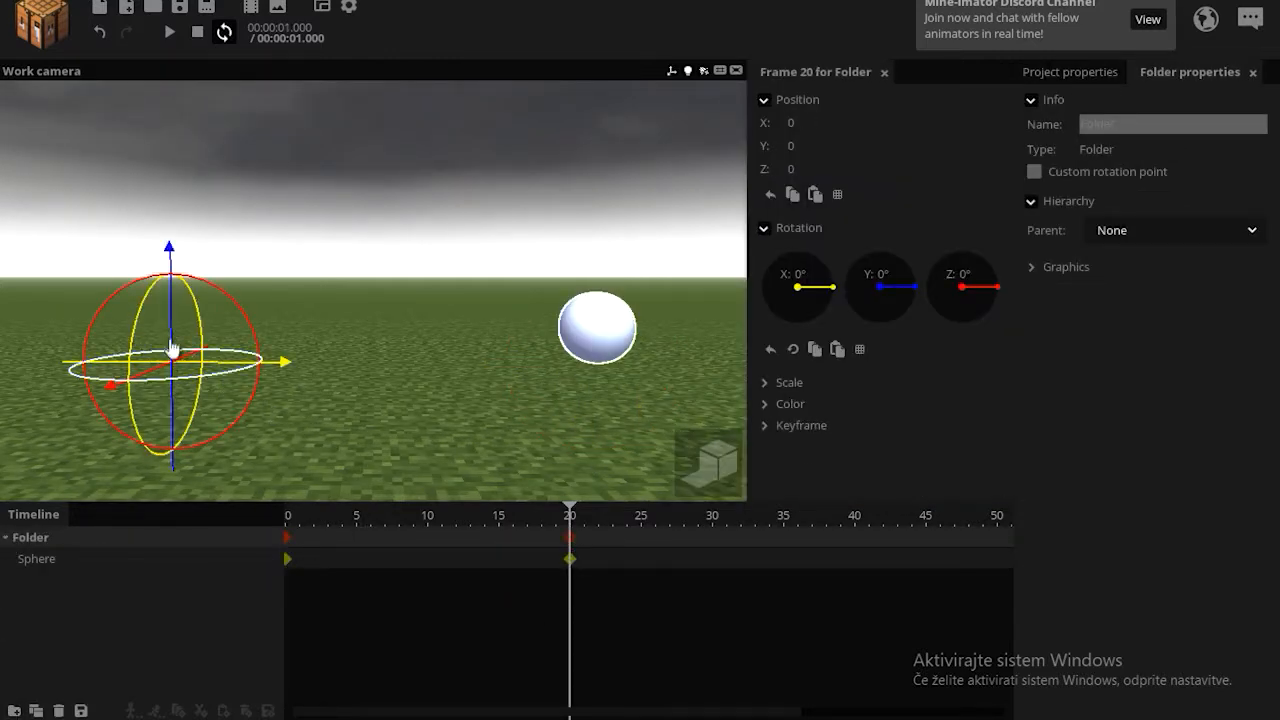
pyautogui.click(427, 540)
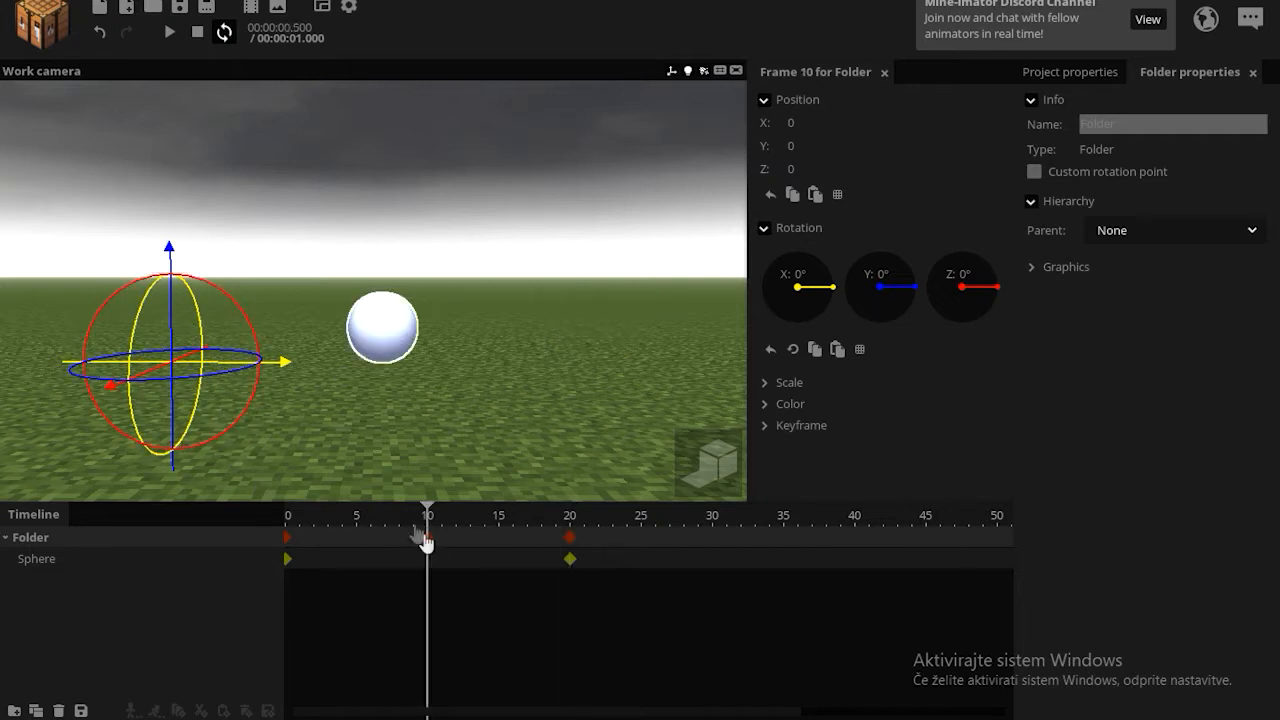
pyautogui.moveTo(175, 476); pyautogui.dragTo(167, 380)
pyautogui.click(294, 572)
pyautogui.press('space')
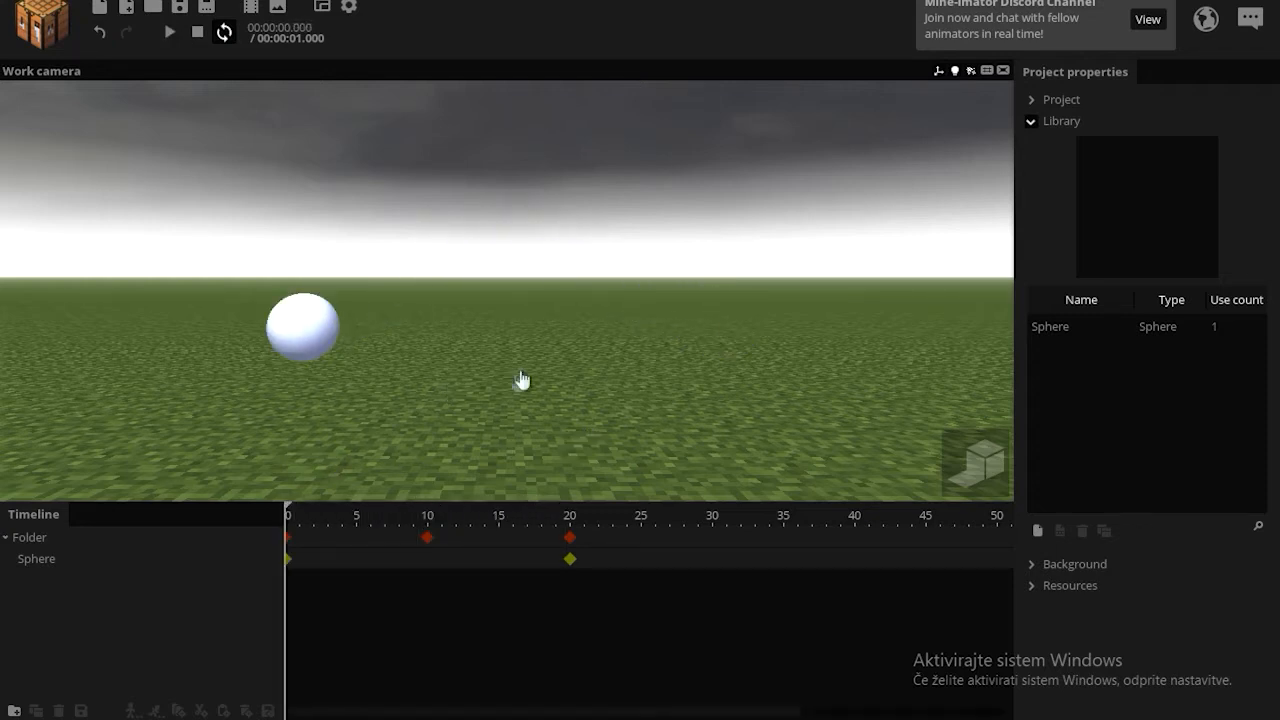
# - Set the transition of the folder's keyframe at frame 0 to the quad-style Ease out curve
pyautogui.click(84, 558)
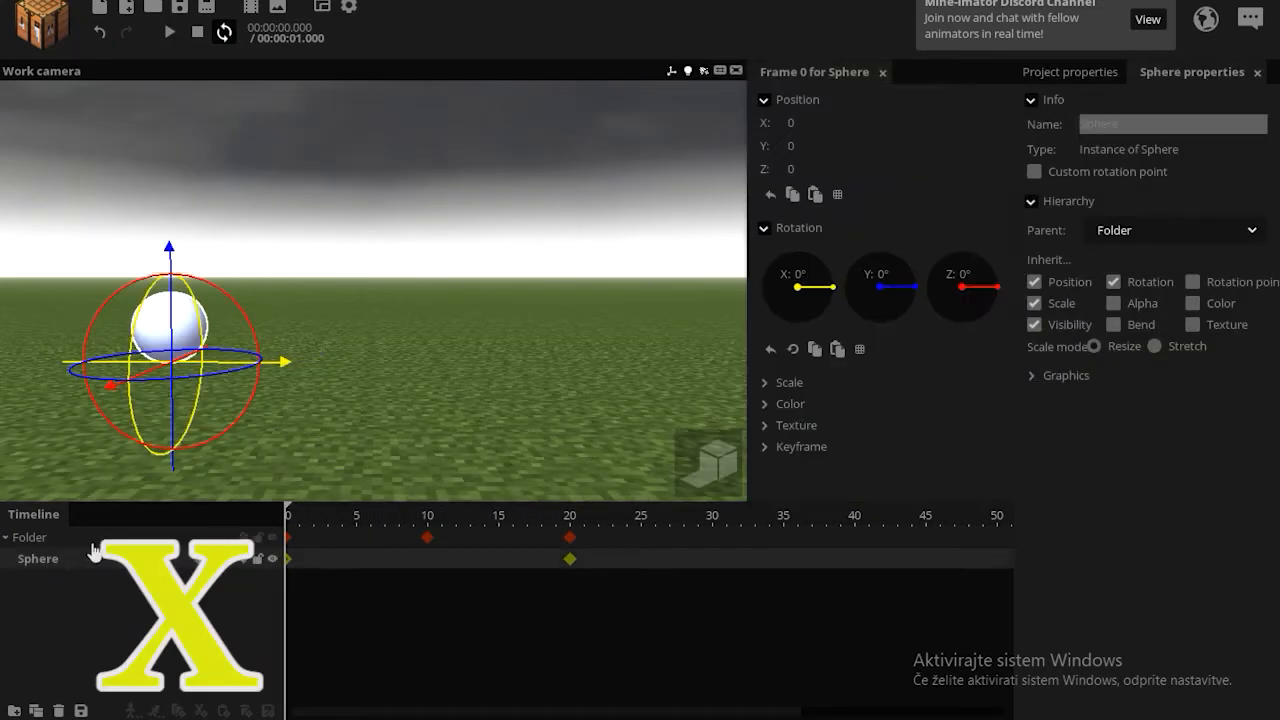
pyautogui.click(41, 540)
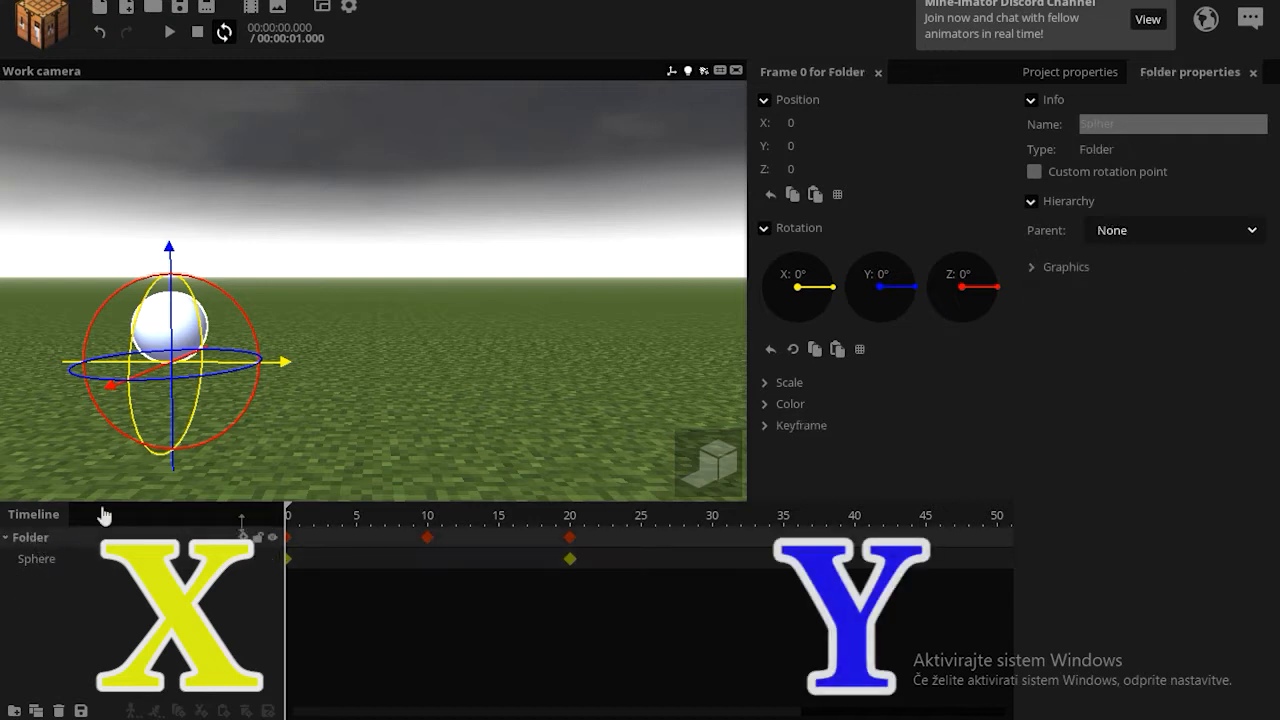
pyautogui.click(766, 426)
pyautogui.click(904, 457)
pyautogui.click(912, 592)
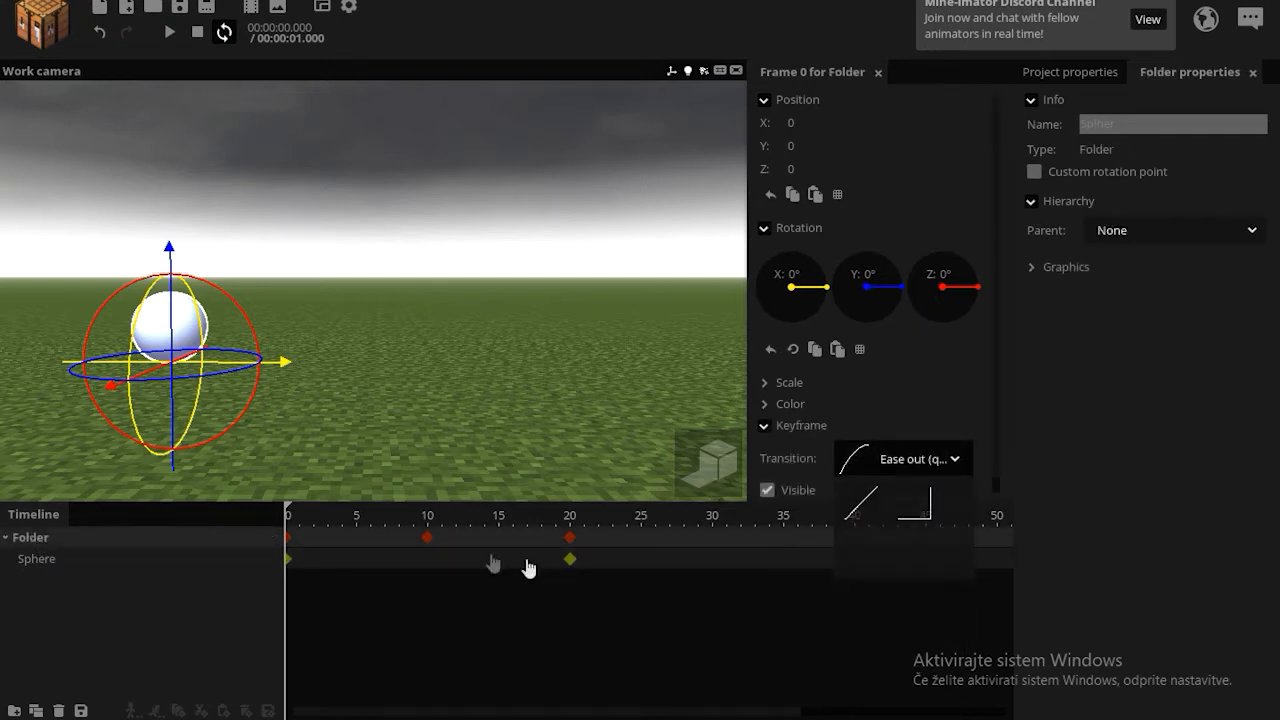
# - Set the transition of the folder's keyframe at frame 10 to an ease-in curve and play back the arc
pyautogui.click(427, 538)
pyautogui.click(880, 452)
pyautogui.click(867, 549)
pyautogui.moveTo(427, 517); pyautogui.dragTo(250, 517)
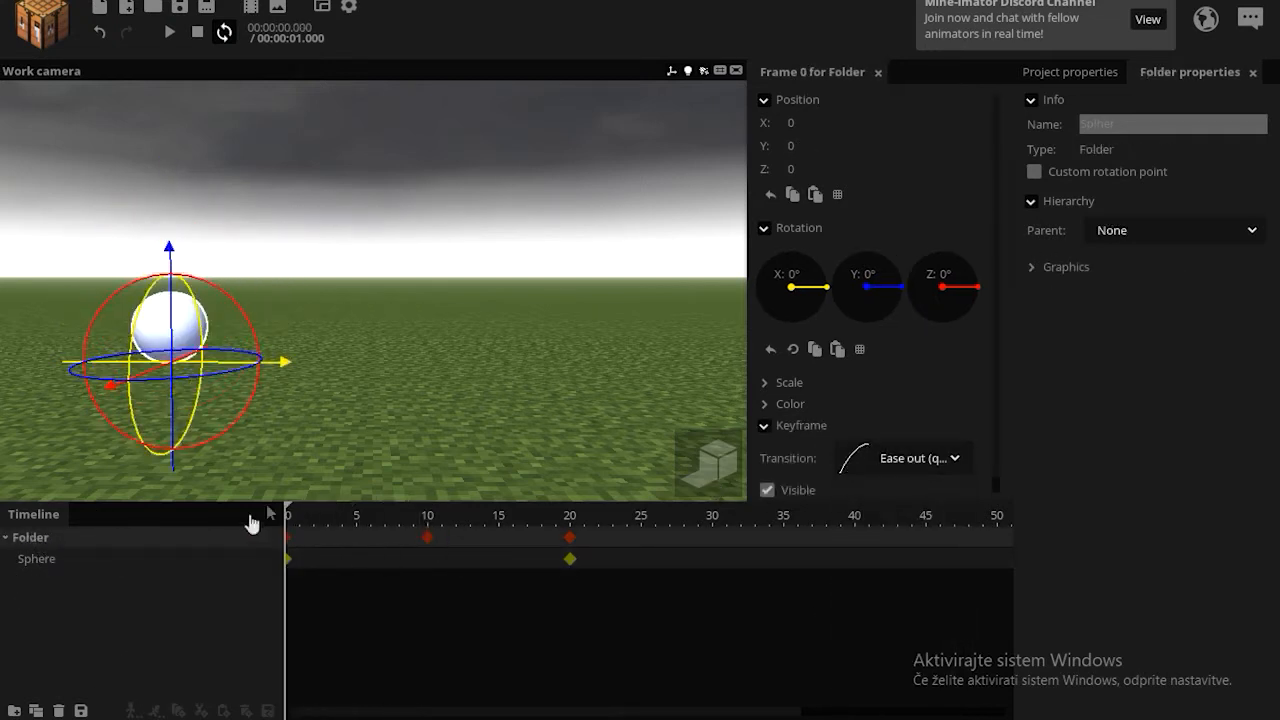
pyautogui.click(388, 449)
pyautogui.press('space')
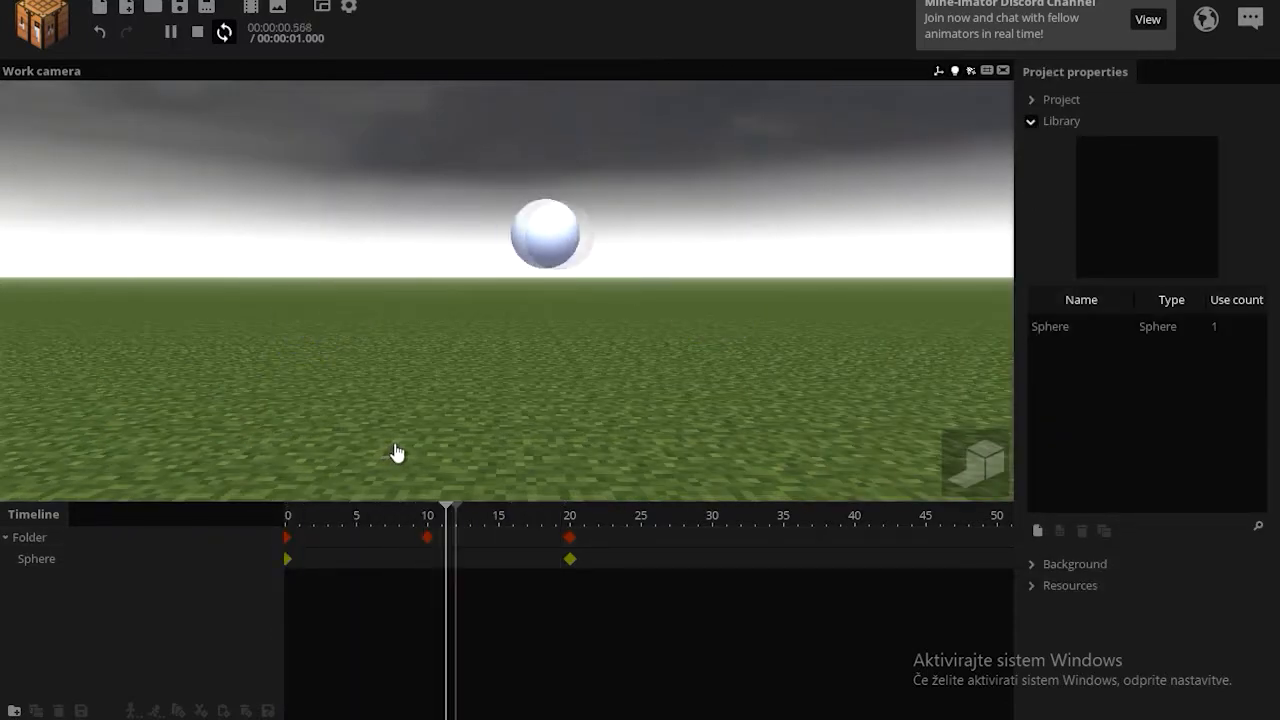
pyautogui.press('space')
# - Compare the folder's and the nested sphere's properties by selecting each of them alternately
pyautogui.moveTo(517, 346)
pyautogui.mouseDown(button='right')
pyautogui.moveTo(482, 374)
pyautogui.moveTo(531, 333)
pyautogui.mouseUp(button='right')
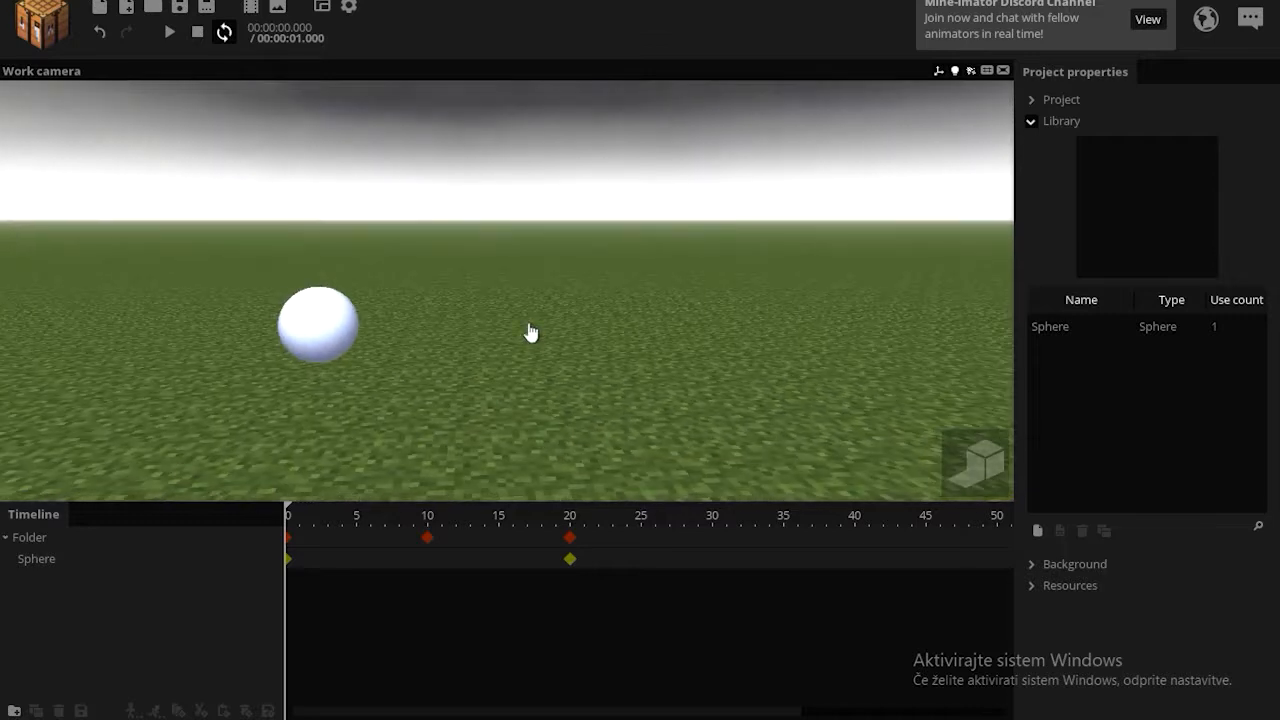
pyautogui.click(56, 565)
pyautogui.click(44, 543)
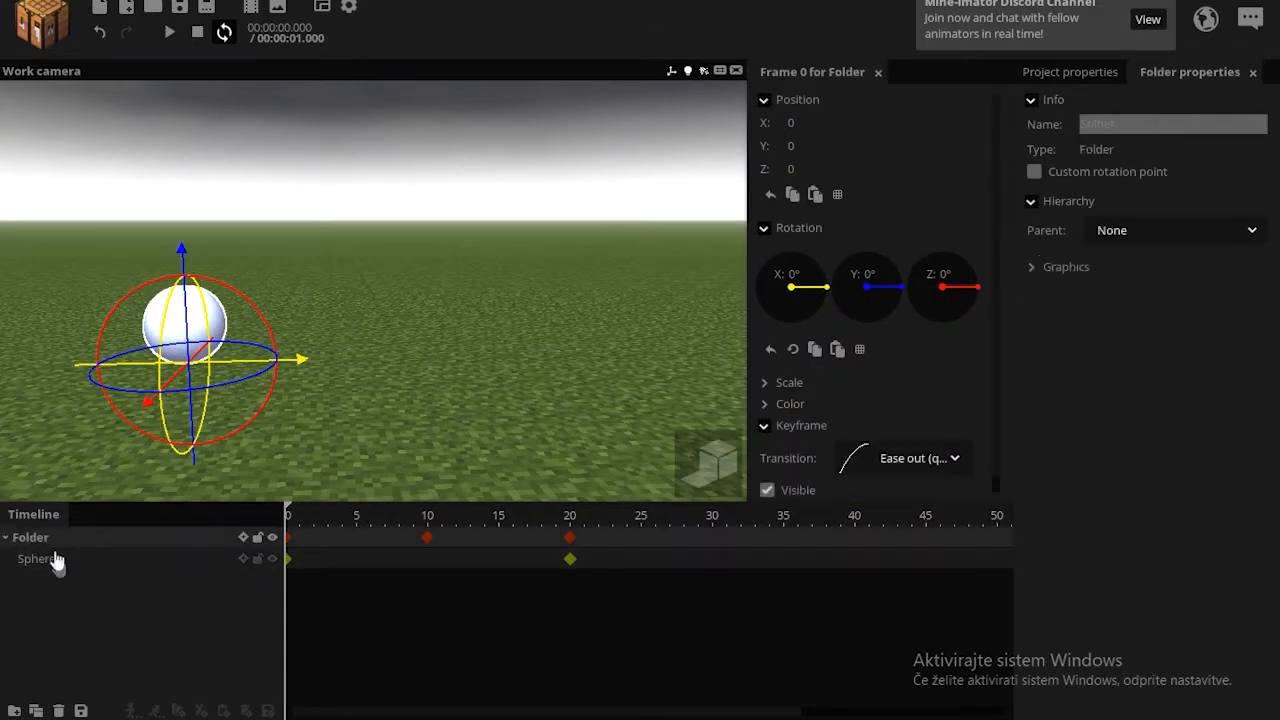
pyautogui.click(55, 556)
pyautogui.click(56, 540)
pyautogui.click(62, 557)
pyautogui.click(66, 543)
# - Review the combined motion in playback, first with the folder selected and again with the nested sphere selected
pyautogui.moveTo(390, 350); pyautogui.dragTo(347, 336, button='right')
pyautogui.click(288, 542)
pyautogui.press('space')
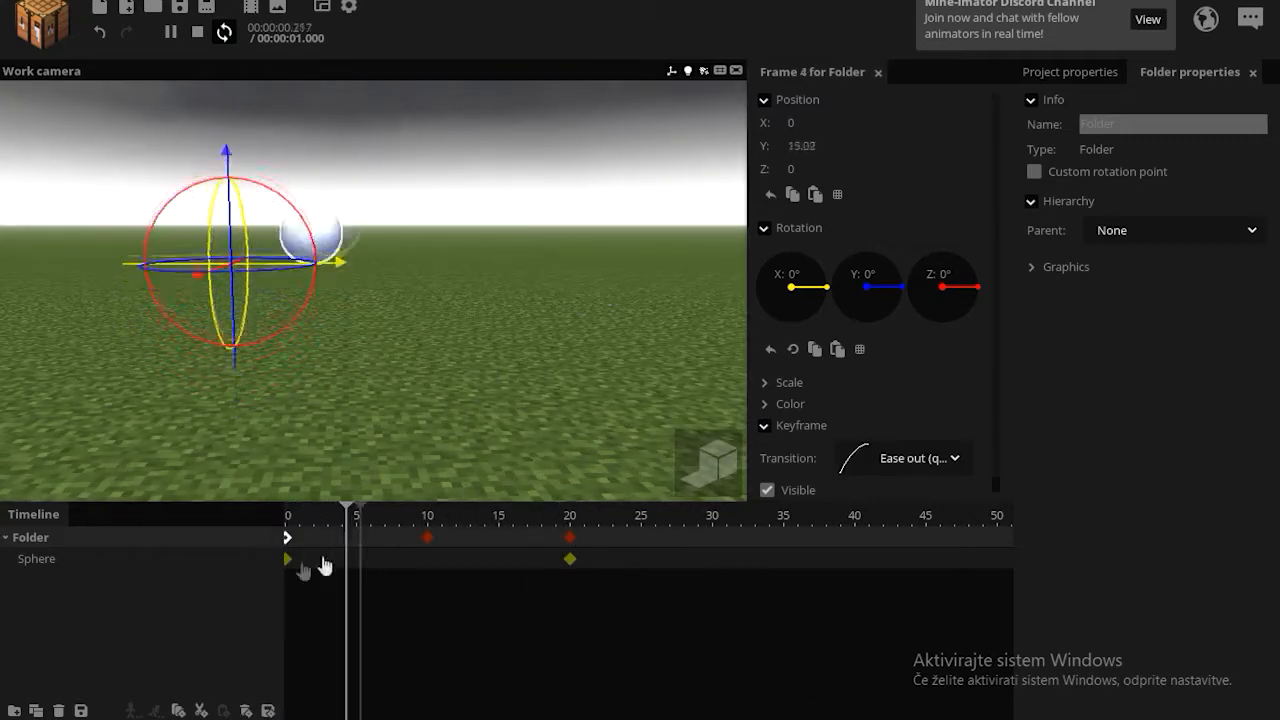
pyautogui.click(289, 559)
pyautogui.press('space')
pyautogui.press('space')
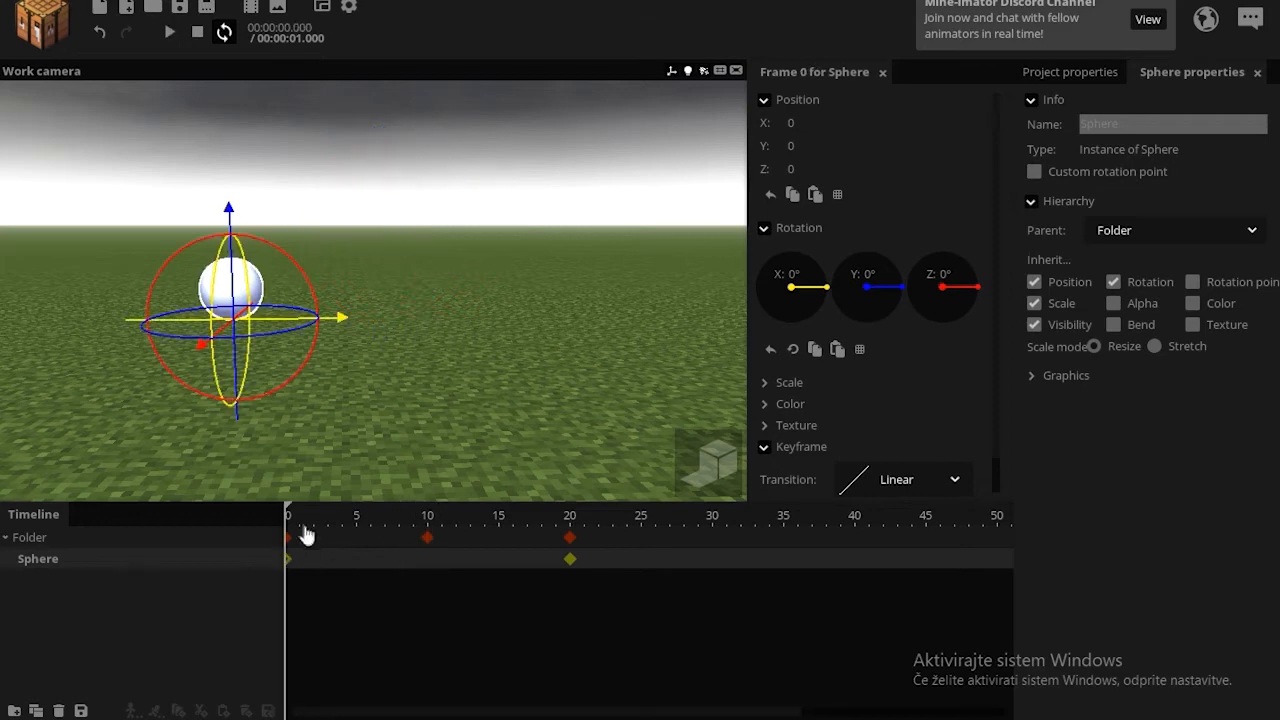
pyautogui.moveTo(305, 530); pyautogui.dragTo(384, 517)
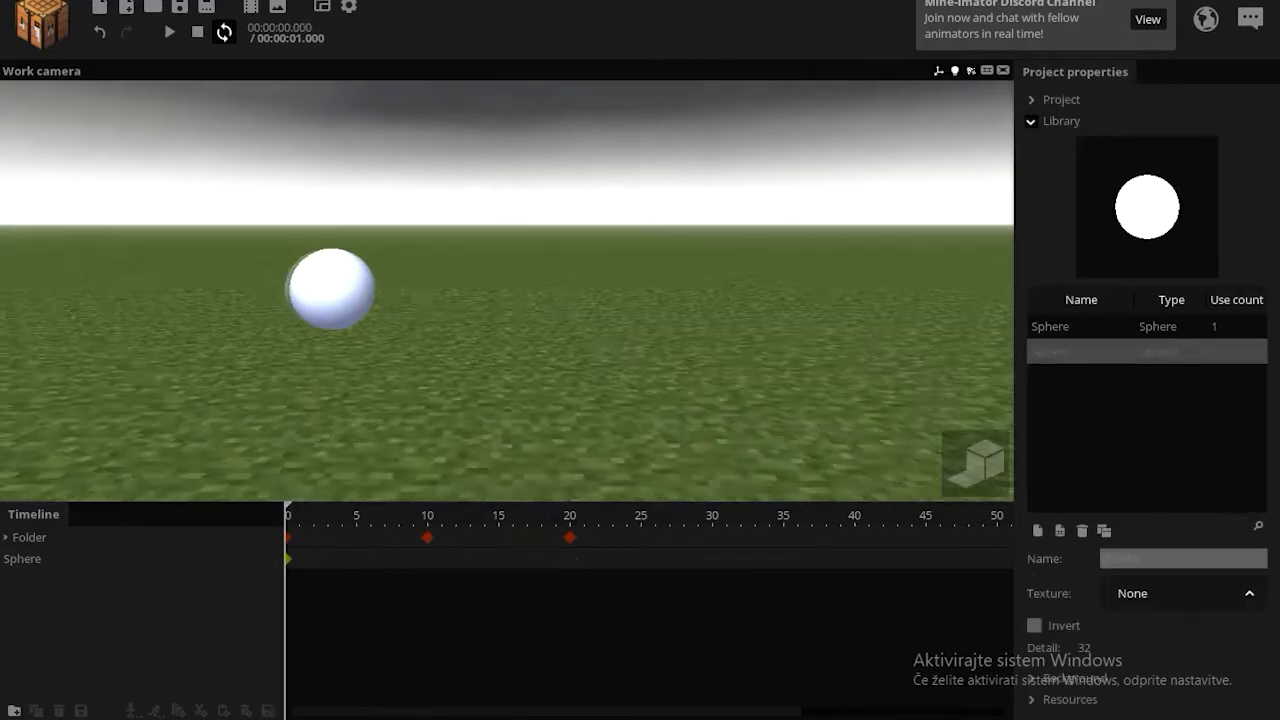
# - Keyframe the standalone sphere outside the folder at frame 20, moved to about 72.87 on the X axis
pyautogui.moveTo(352, 380); pyautogui.dragTo(350, 388)
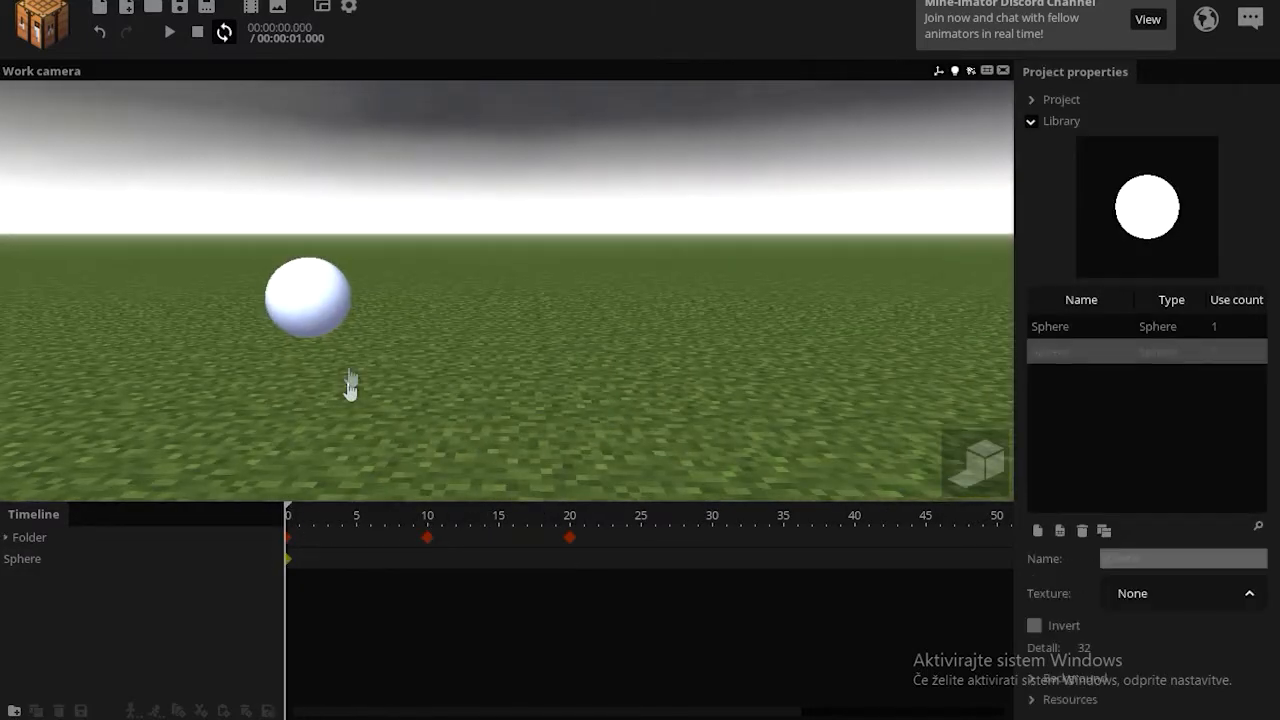
pyautogui.click(571, 572)
pyautogui.moveTo(291, 320); pyautogui.dragTo(688, 355)
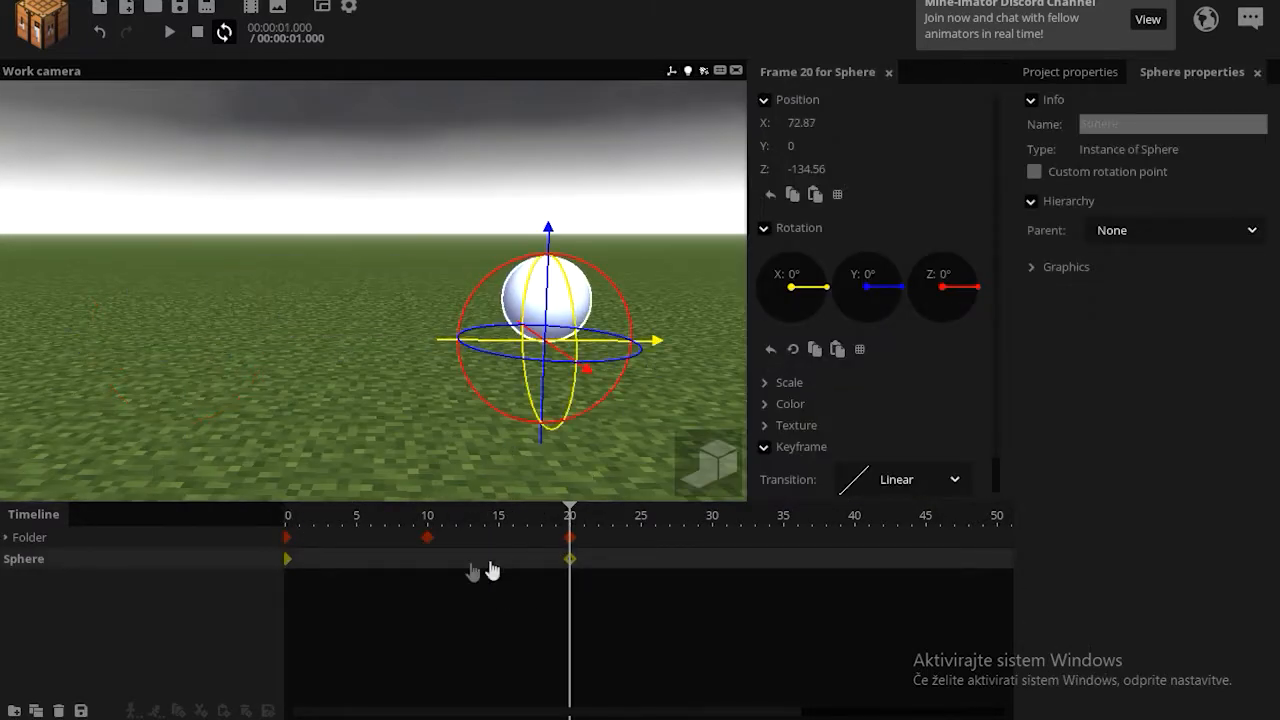
# - Keyframe the standalone sphere at frame 10, raised to about 22.65 on the Y axis, and preview its path
pyautogui.click(428, 565)
pyautogui.click(512, 296)
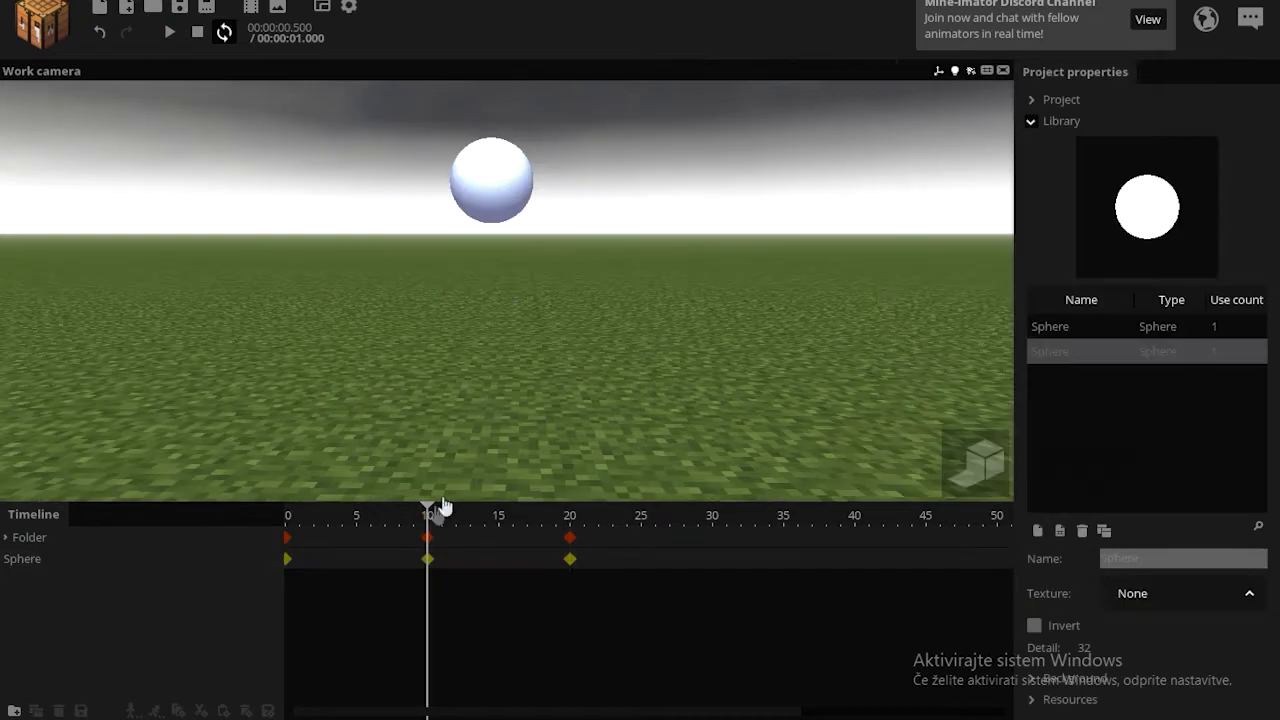
pyautogui.moveTo(432, 508); pyautogui.dragTo(235, 506)
pyautogui.press('space')
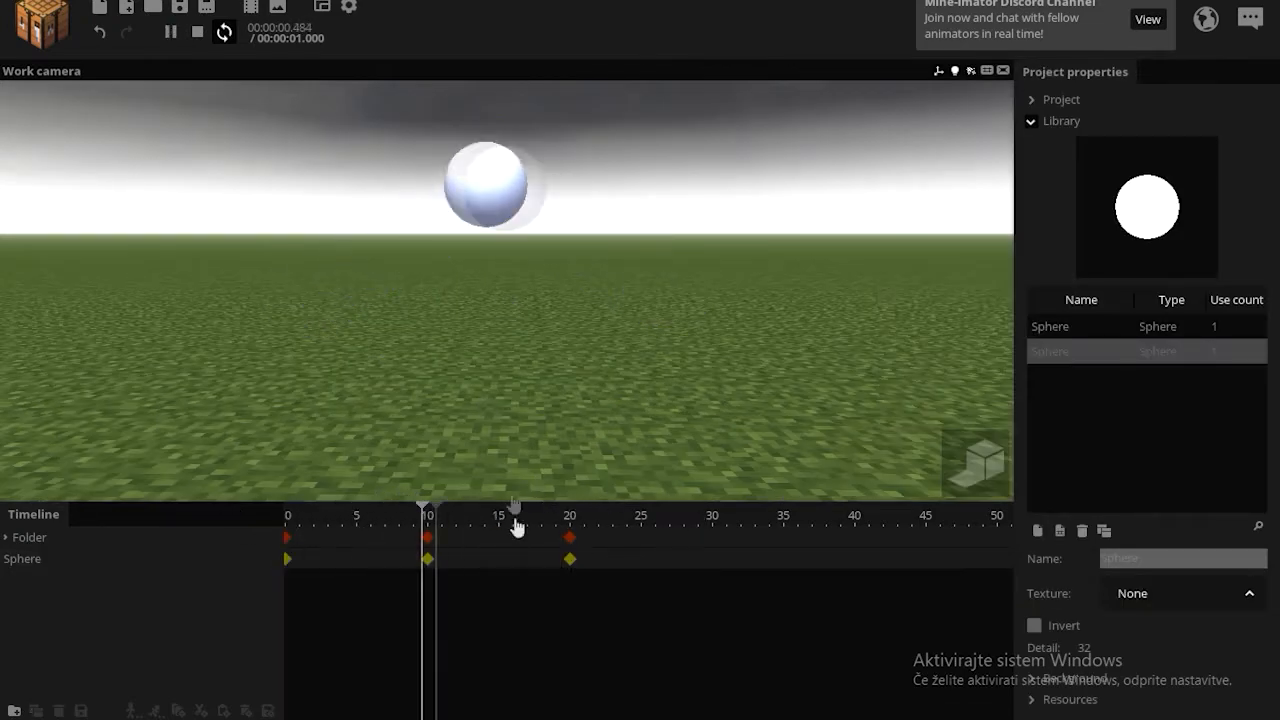
pyautogui.press('space')
# - Set the standalone sphere's keyframe transitions to Ease out at frame 0 and to an ease-in curve at frame 10
pyautogui.click(288, 559)
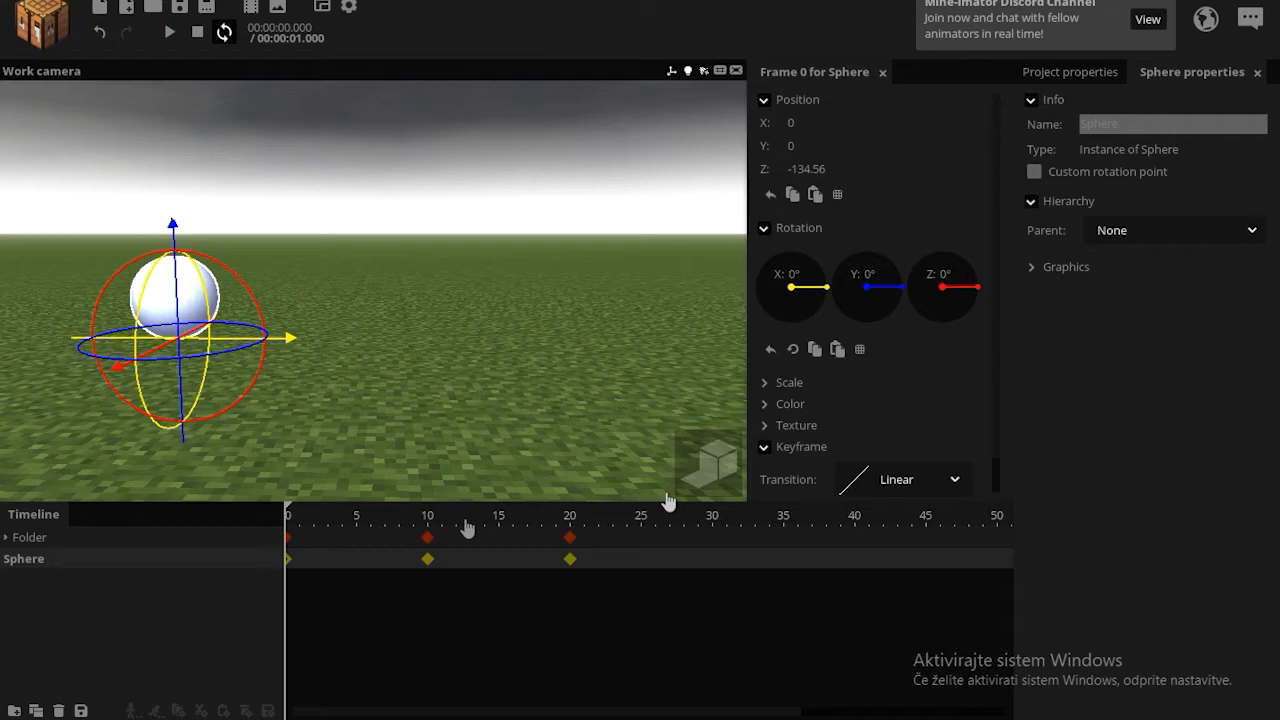
pyautogui.click(955, 481)
pyautogui.click(920, 576)
pyautogui.click(428, 559)
pyautogui.click(955, 480)
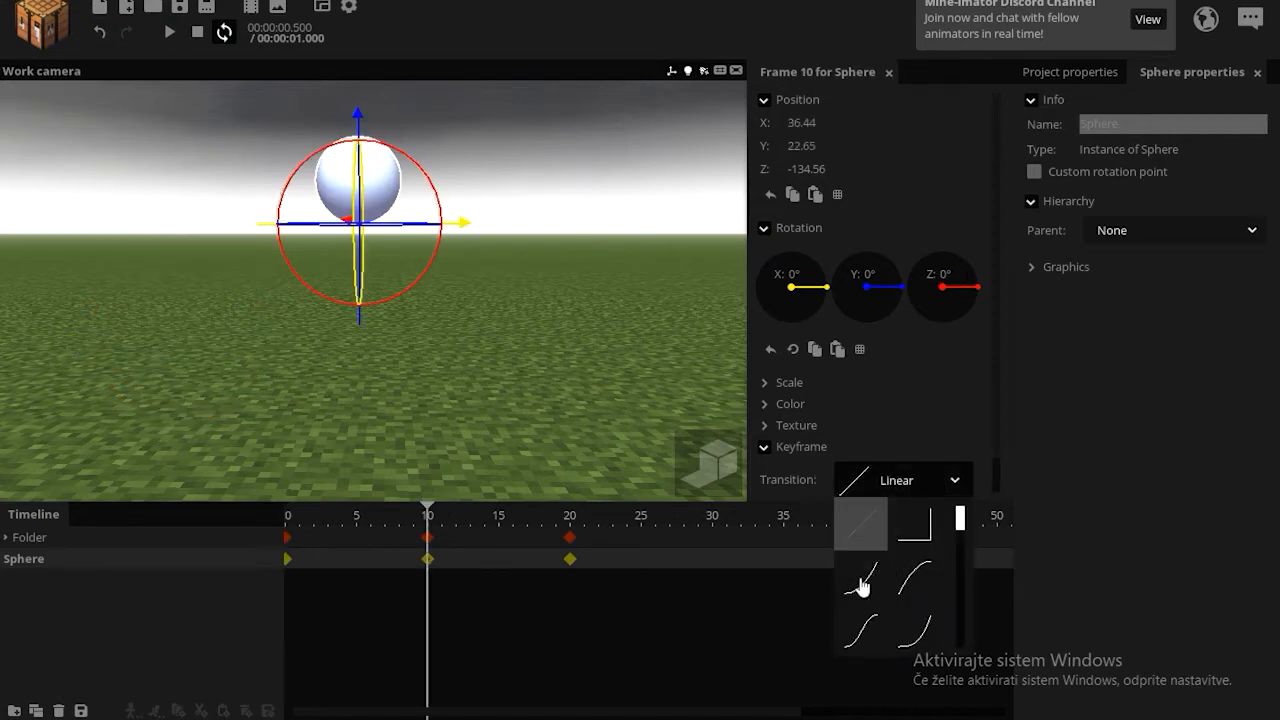
pyautogui.click(862, 587)
# - Play back the standalone sphere's eased motion to examine its path
pyautogui.press('space')
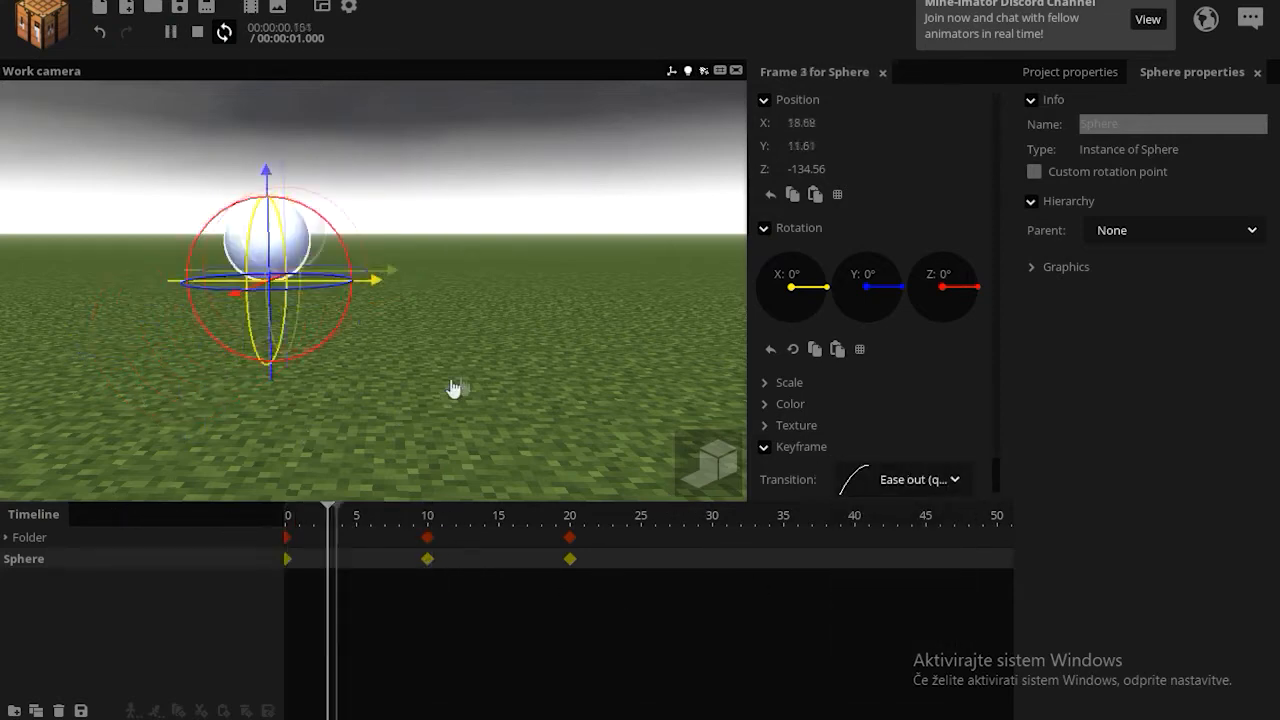
pyautogui.press('space')
pyautogui.click(494, 426)
pyautogui.moveTo(494, 426); pyautogui.dragTo(800, 448)
pyautogui.press('space')
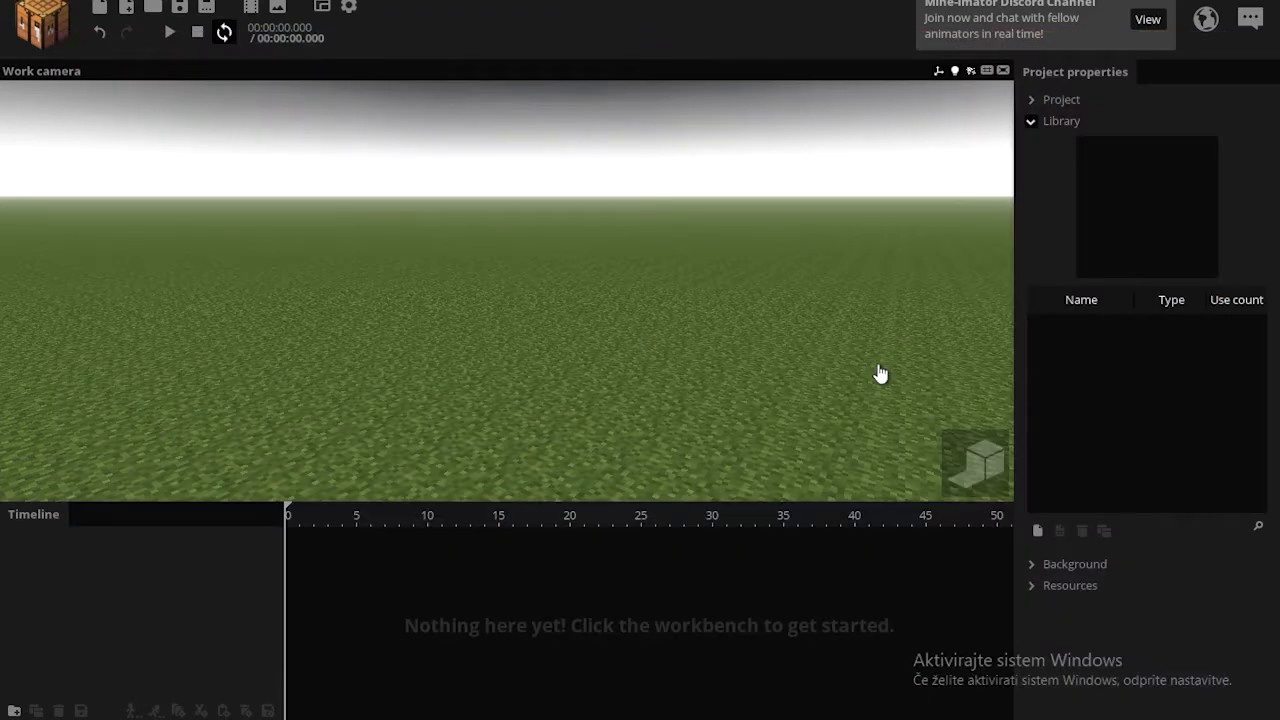
# - Import scenery from the Realm world's Overworld, enlarging the selection box around the sand structure to cover the surrounding land and its height
pyautogui.click(180, 10)
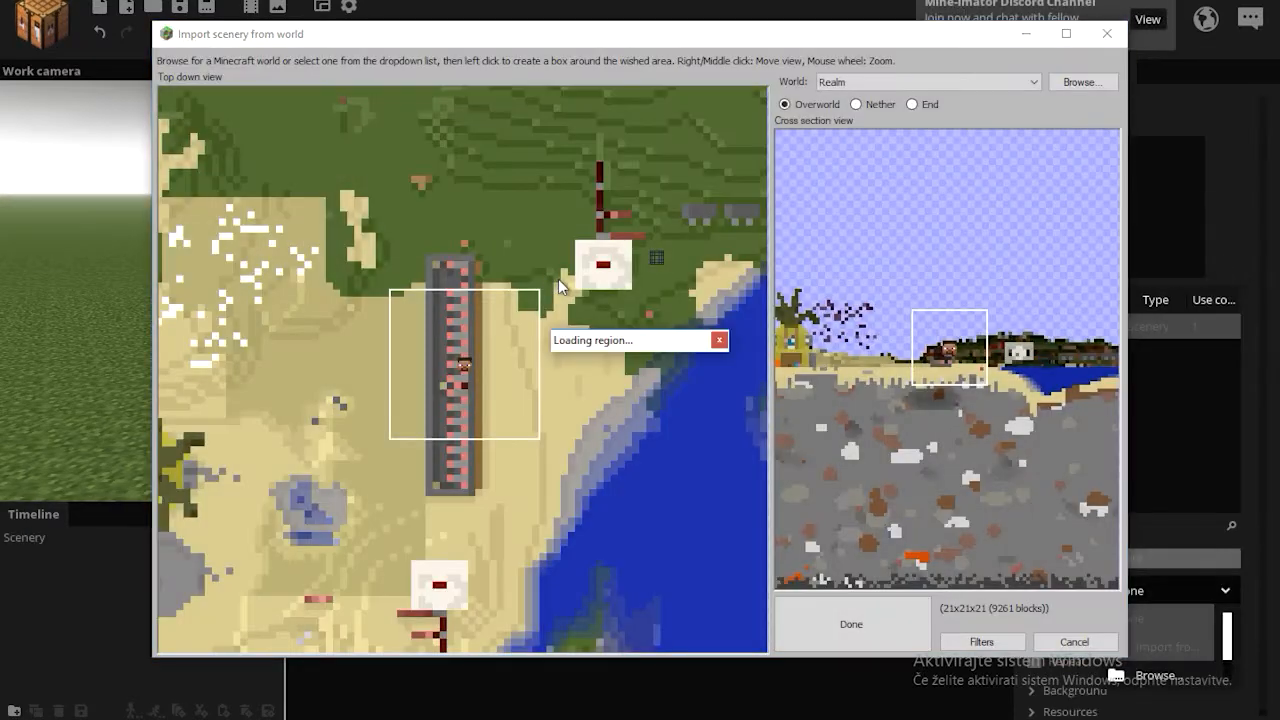
pyautogui.scroll(-6, 527, 406)
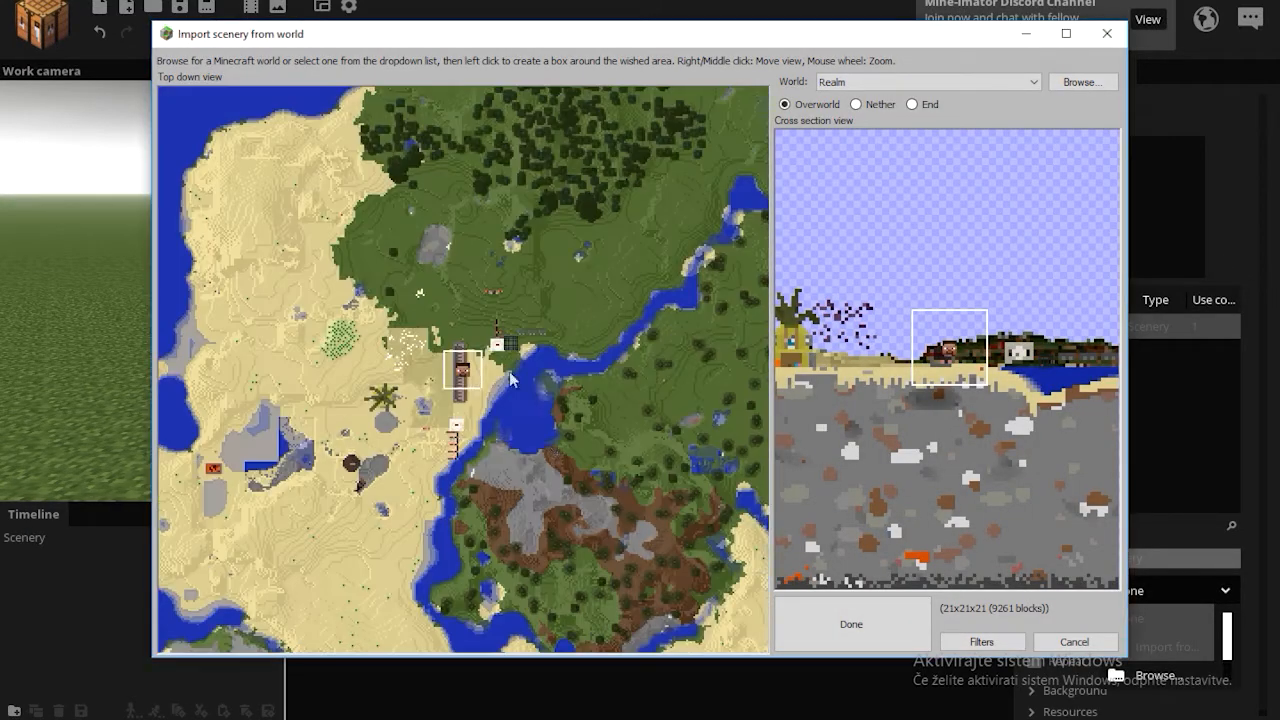
pyautogui.moveTo(481, 387); pyautogui.dragTo(574, 480)
pyautogui.moveTo(443, 349); pyautogui.dragTo(354, 271)
pyautogui.moveTo(948, 311); pyautogui.dragTo(948, 285)
pyautogui.click(858, 620)
pyautogui.click(741, 434)
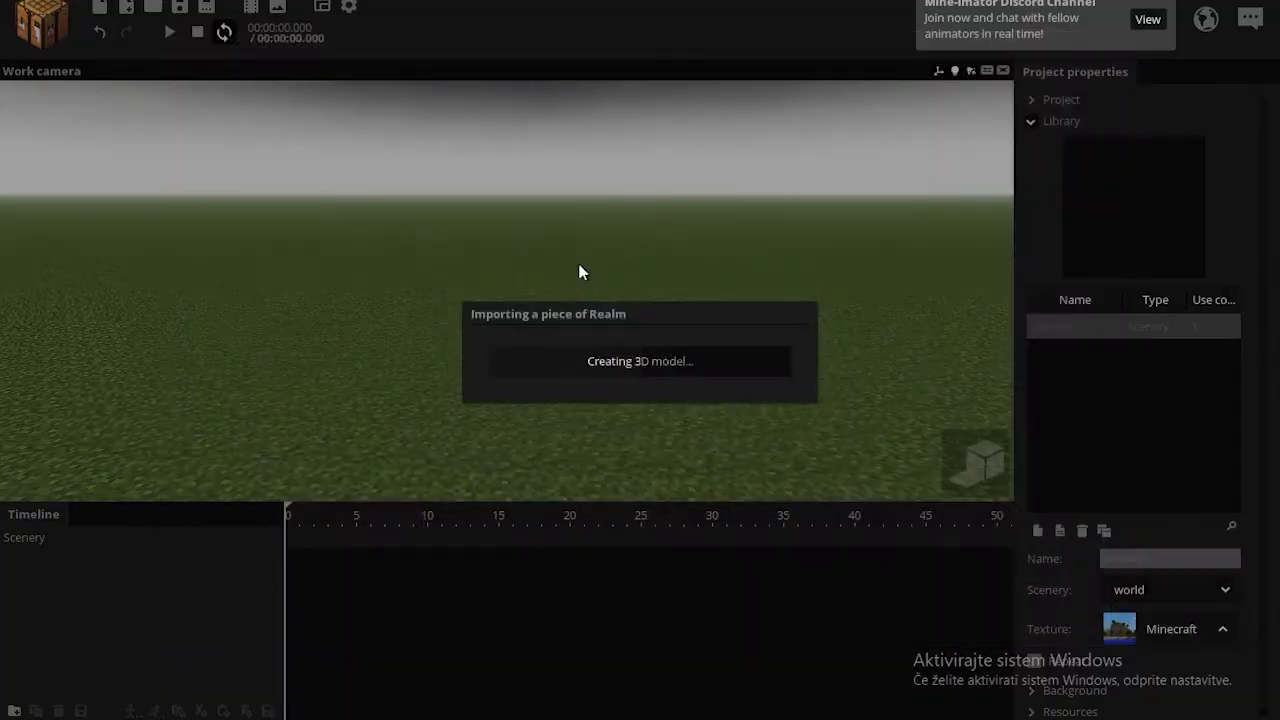
# - Add a camera to the imported scenery, looking over the water and shoreline
pyautogui.moveTo(578, 263); pyautogui.dragTo(700, 300)
pyautogui.scroll(-3, 600, 300)
pyautogui.moveTo(507, 290); pyautogui.dragTo(570, 250, button='right')
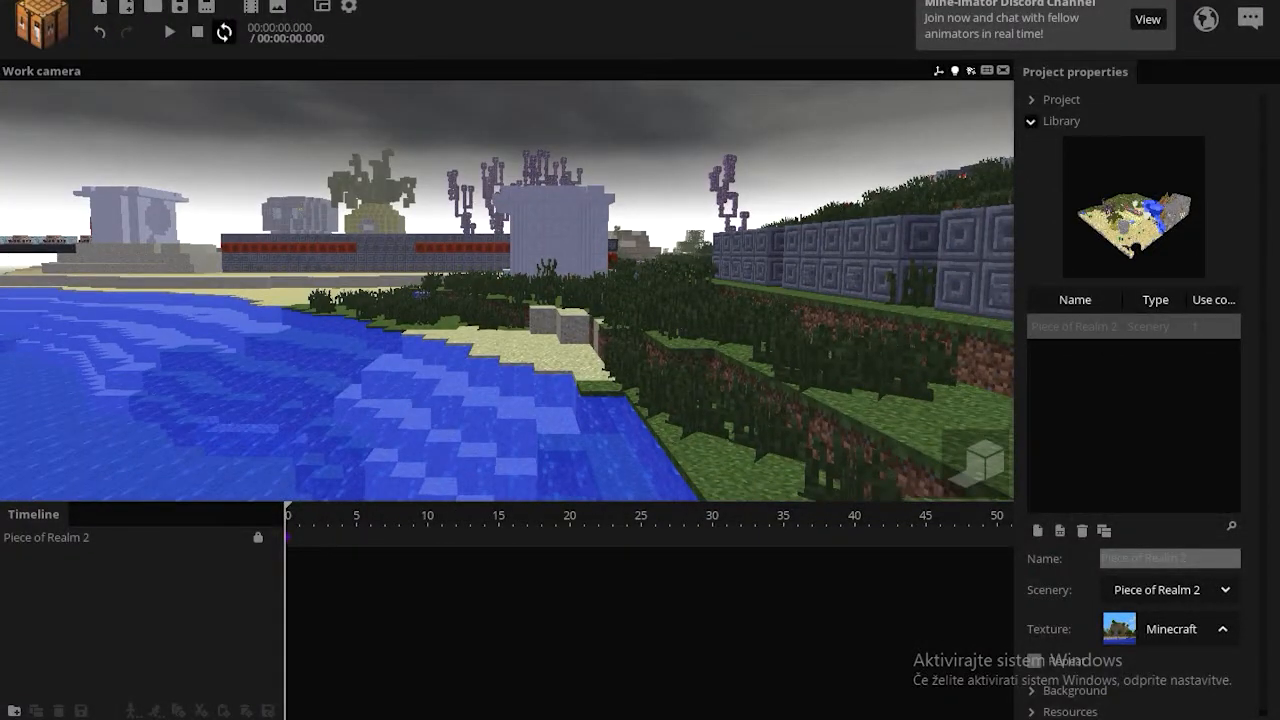
pyautogui.click(50, 24)
pyautogui.click(50, 187)
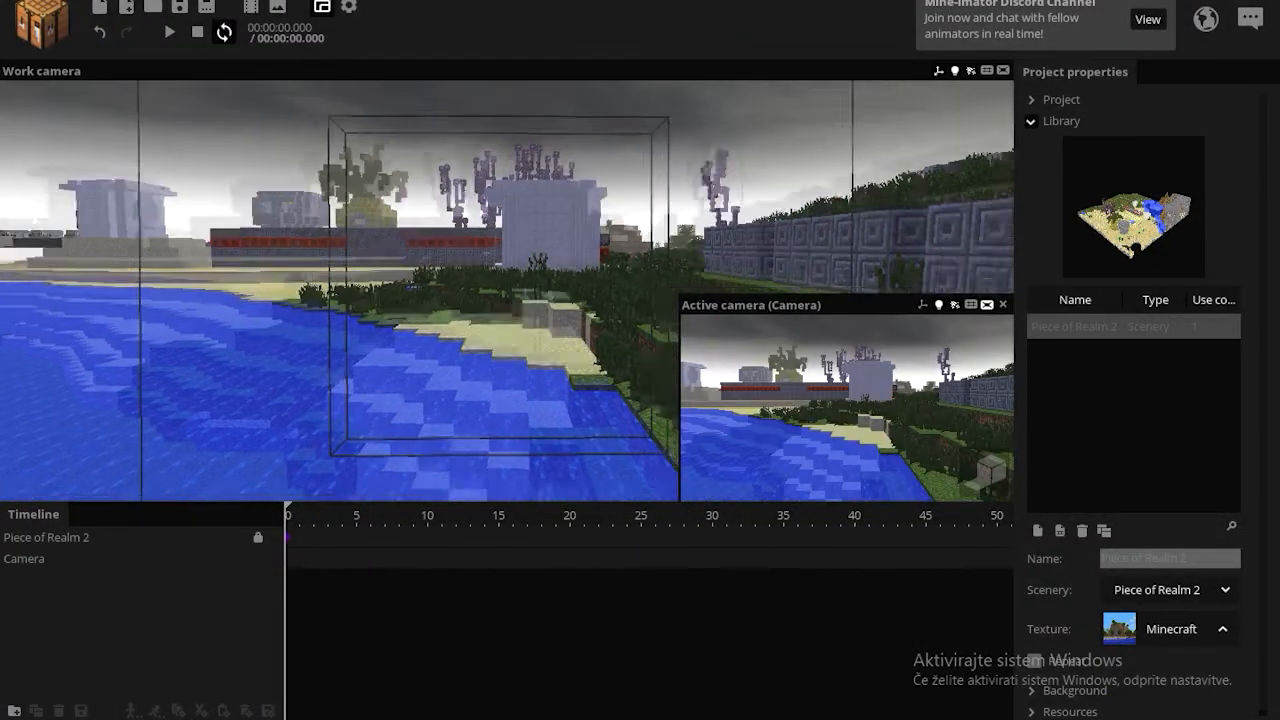
# - Add a keyframe for the camera at frame 0
pyautogui.moveTo(400, 300); pyautogui.dragTo(296, 516, button='right')
pyautogui.click(290, 562)
pyautogui.moveTo(450, 250); pyautogui.dragTo(574, 127, button='right')
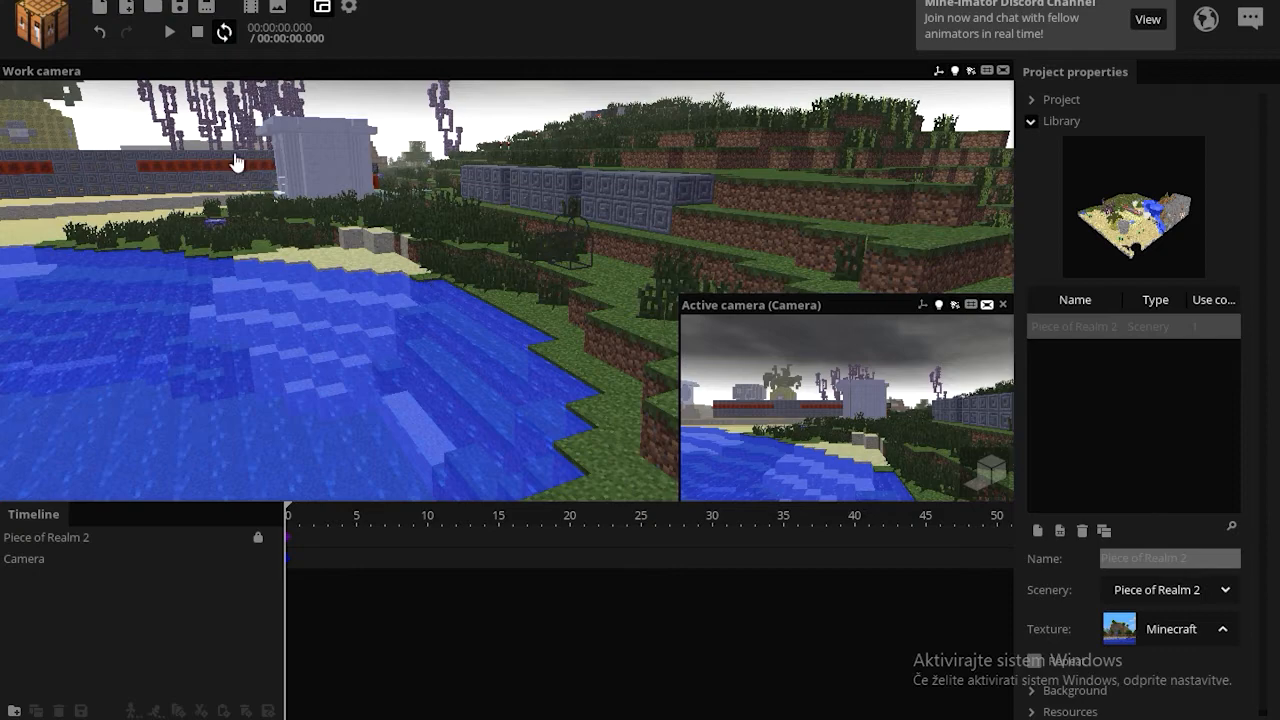
# - Save the project with the keyframed camera in place
pyautogui.moveTo(428, 281); pyautogui.dragTo(438, 280, button='right')
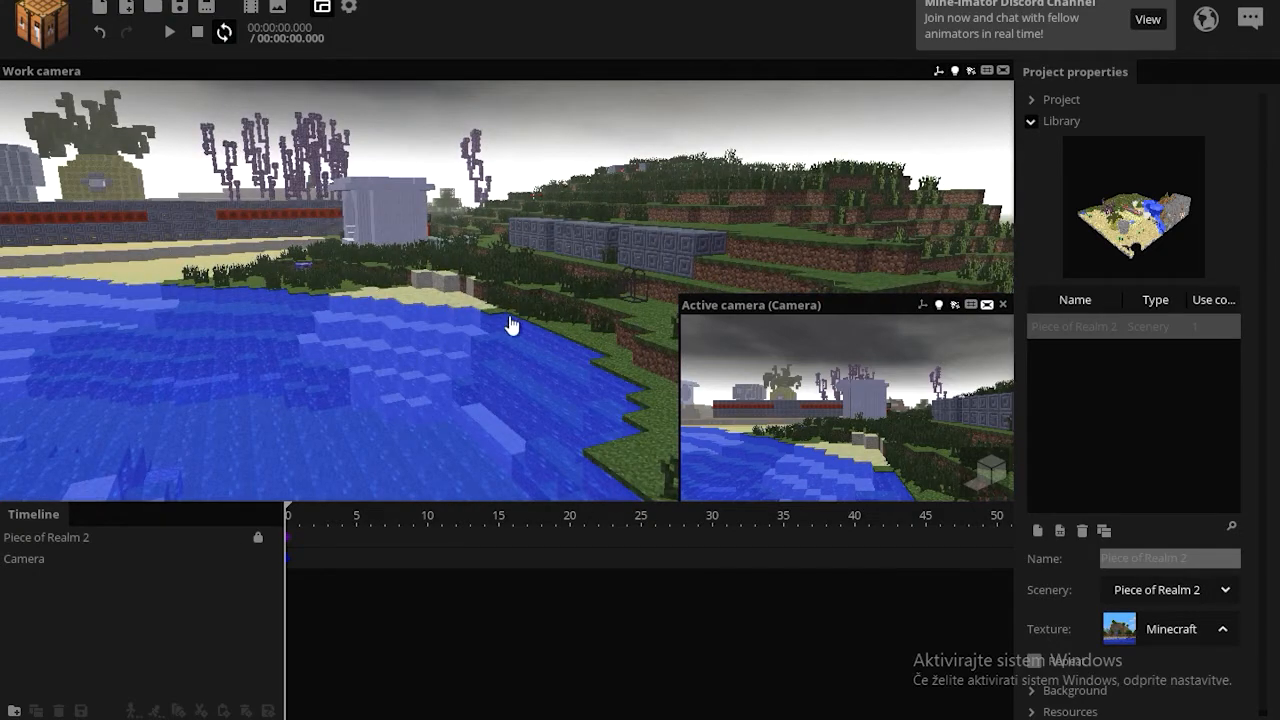
pyautogui.moveTo(510, 325); pyautogui.dragTo(313, 193, button='right')
pyautogui.click(179, 6)
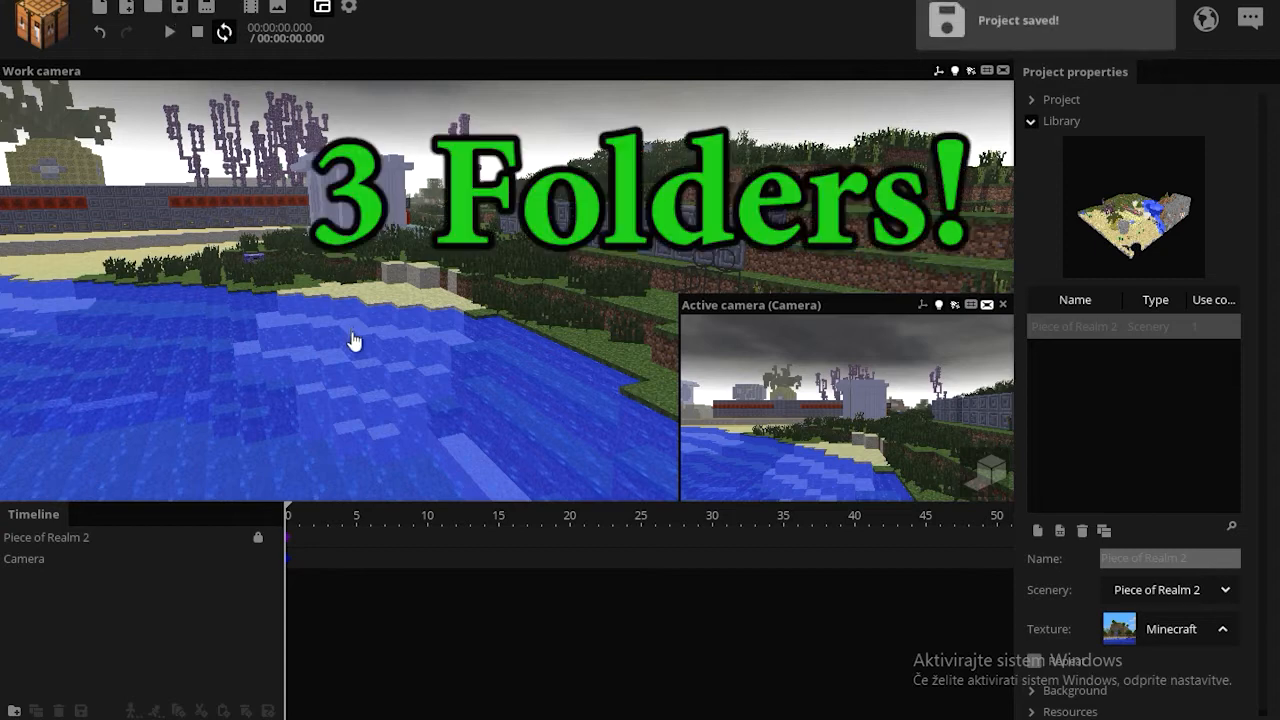
# - Nest the camera inside three folders, one within another, and expand the hierarchy down to the camera
pyautogui.click(37, 570)
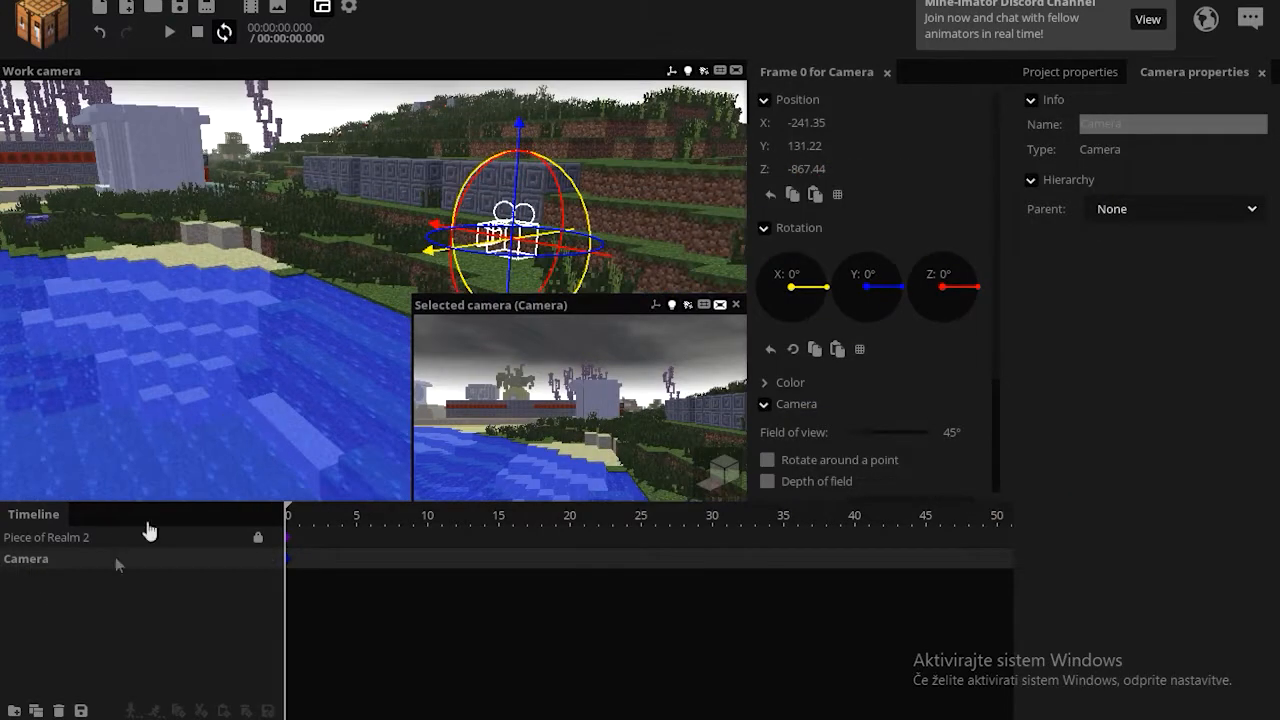
pyautogui.click(14, 711)
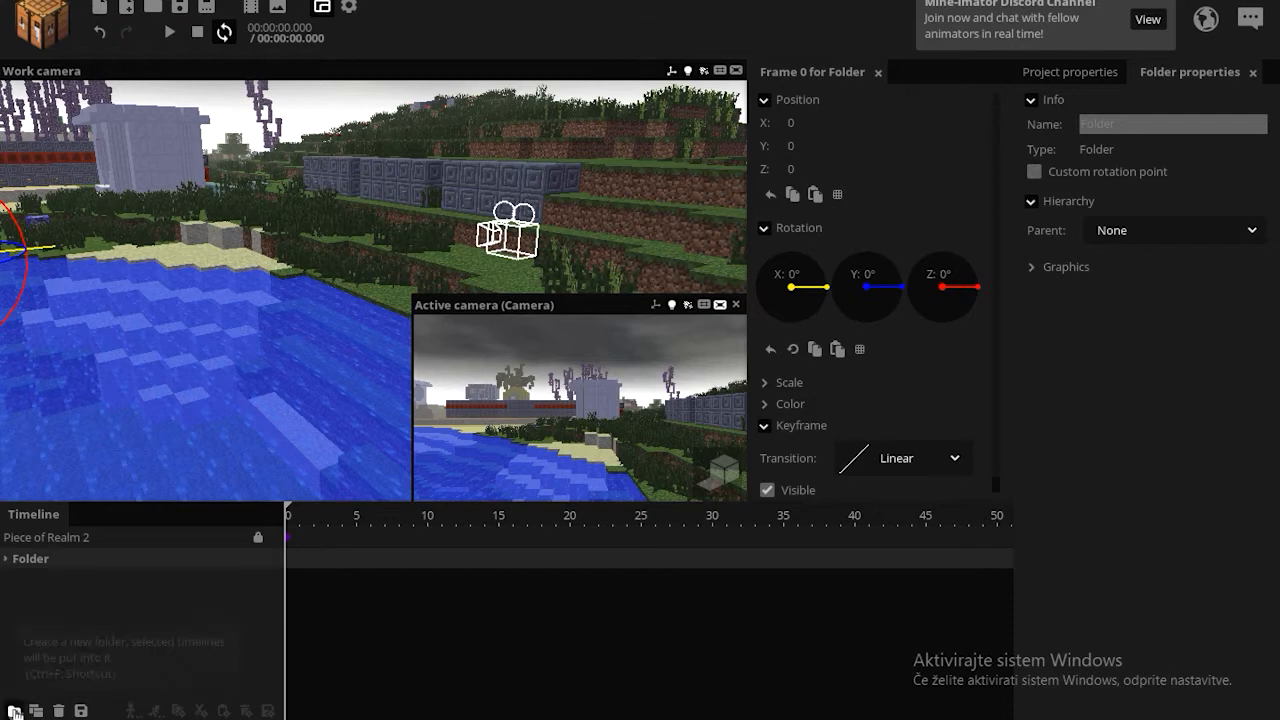
pyautogui.click(7, 560)
pyautogui.click(19, 581)
pyautogui.click(33, 601)
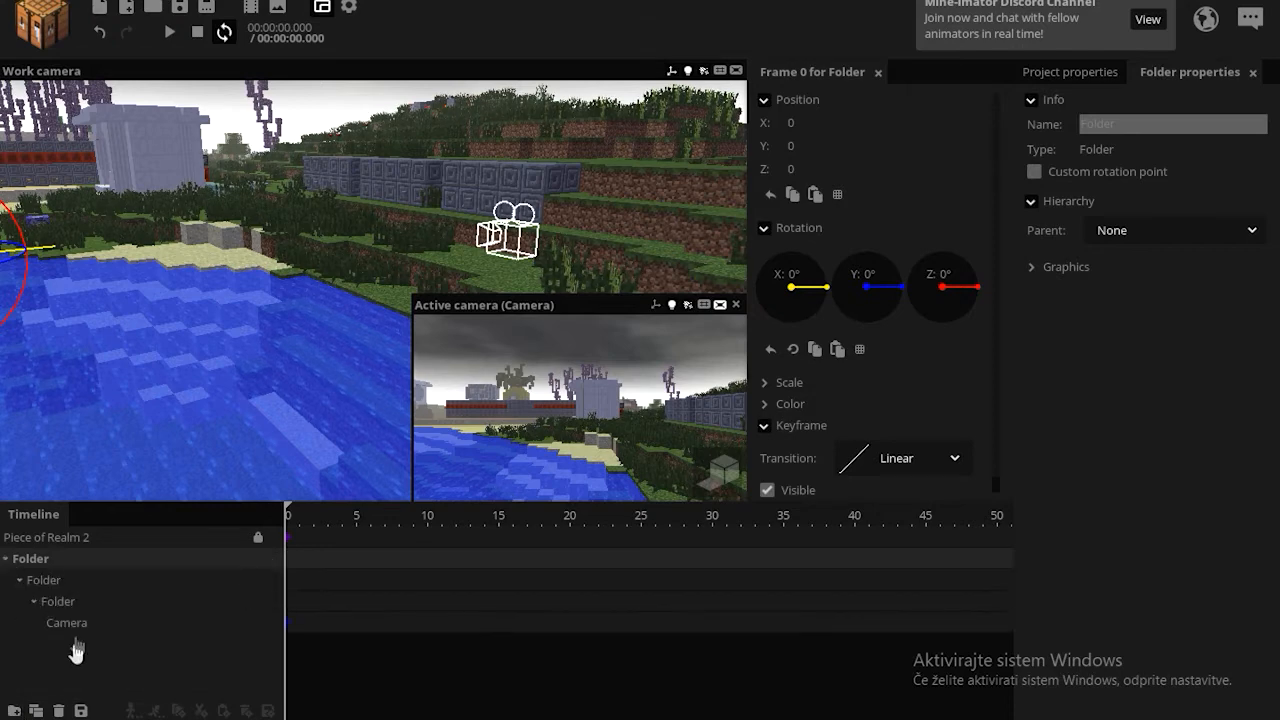
pyautogui.click(76, 626)
# - Add a keyframe at frame 0 to each of the three nested folders
pyautogui.click(287, 562)
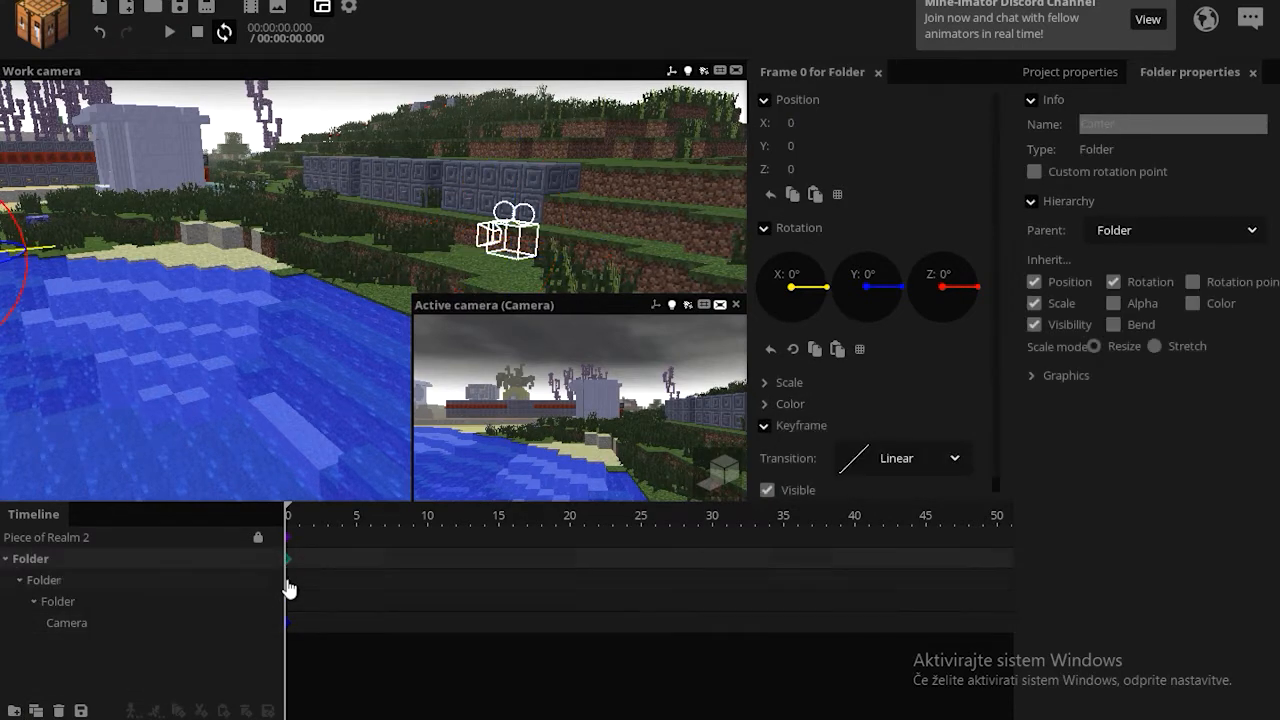
pyautogui.click(287, 584)
pyautogui.click(287, 606)
pyautogui.click(267, 436)
pyautogui.scroll(-2, 266, 436)
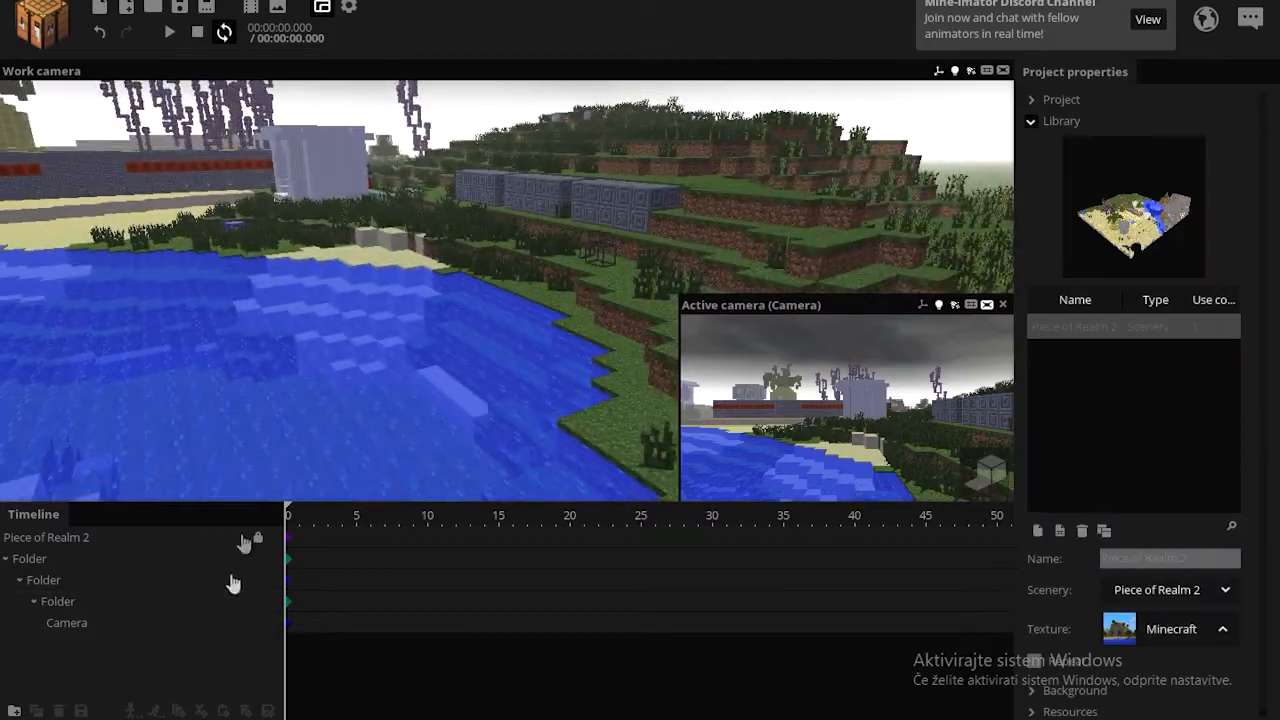
# - At frame 80, move the outermost folder along Z to about 1357 so the camera travels forward through the scenery
pyautogui.click(289, 561)
pyautogui.moveTo(241, 356)
pyautogui.mouseDown()
pyautogui.moveTo(192, 402)
pyautogui.moveTo(265, 370)
pyautogui.moveTo(215, 360)
pyautogui.moveTo(241, 356)
pyautogui.mouseUp()
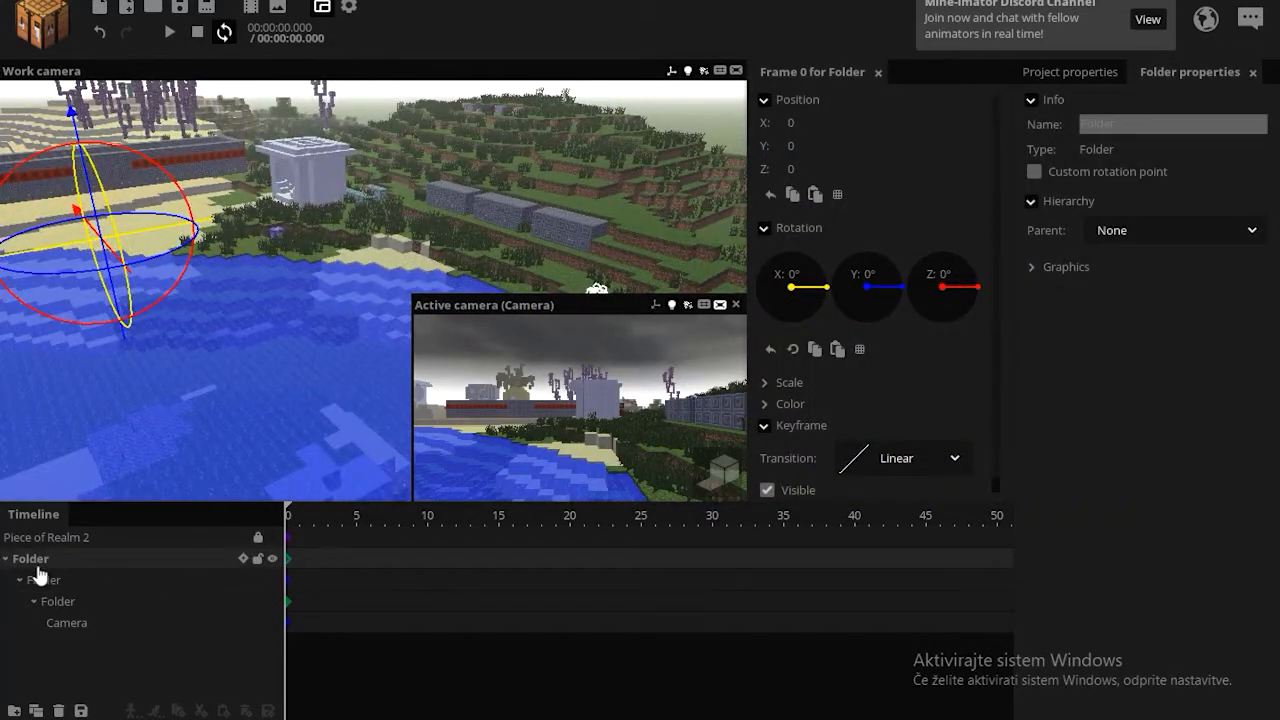
pyautogui.scroll(-4, 268, 437)
pyautogui.moveTo(262, 398); pyautogui.dragTo(365, 447)
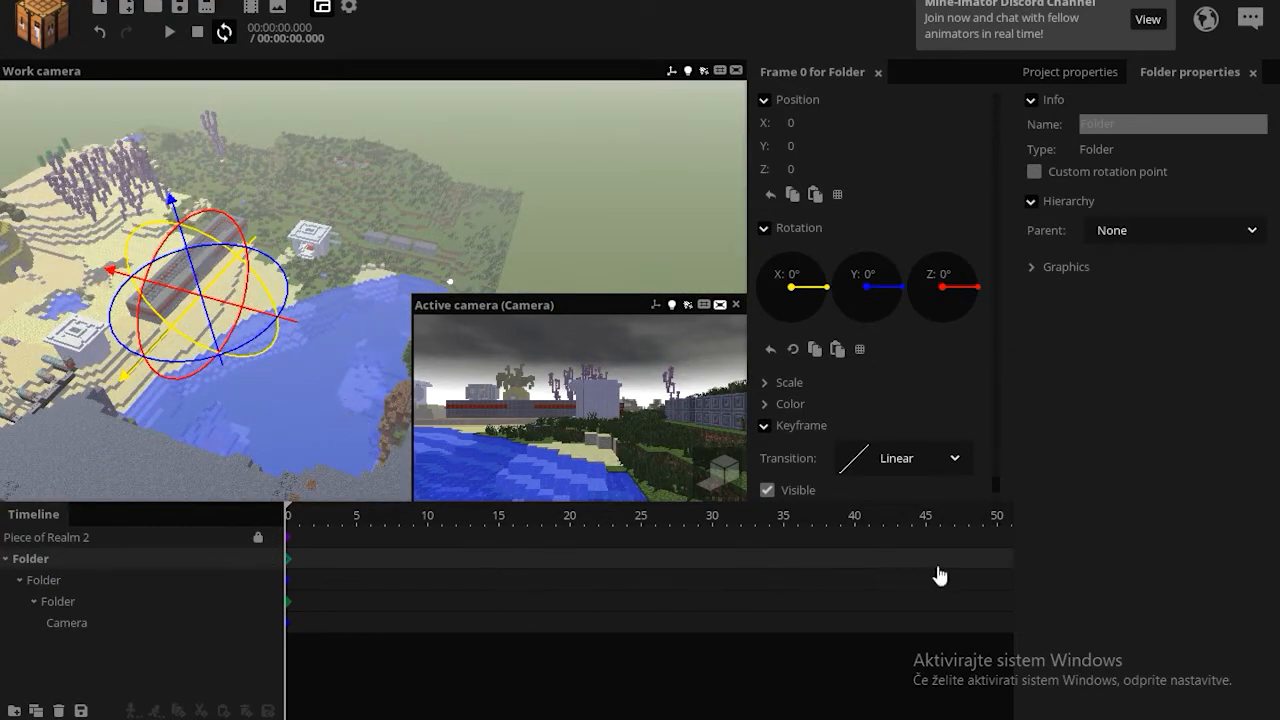
pyautogui.moveTo(557, 242); pyautogui.dragTo(620, 262)
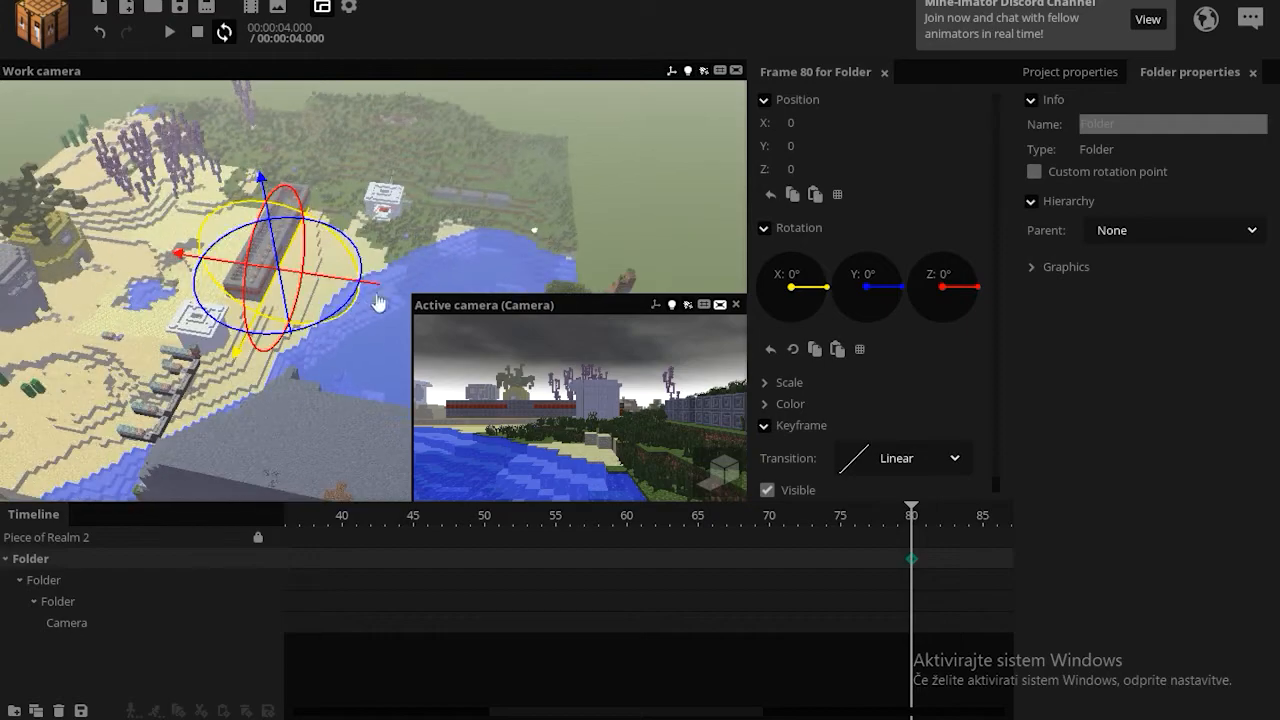
pyautogui.moveTo(378, 302); pyautogui.dragTo(40, 237)
pyautogui.moveTo(60, 240)
pyautogui.mouseDown(button='right')
pyautogui.moveTo(20, 248)
pyautogui.moveTo(36, 192)
pyautogui.moveTo(46, 242)
pyautogui.mouseUp(button='right')
pyautogui.press('w')
pyautogui.press('w')
pyautogui.press('s')
pyautogui.moveTo(211, 326); pyautogui.dragTo(189, 322)
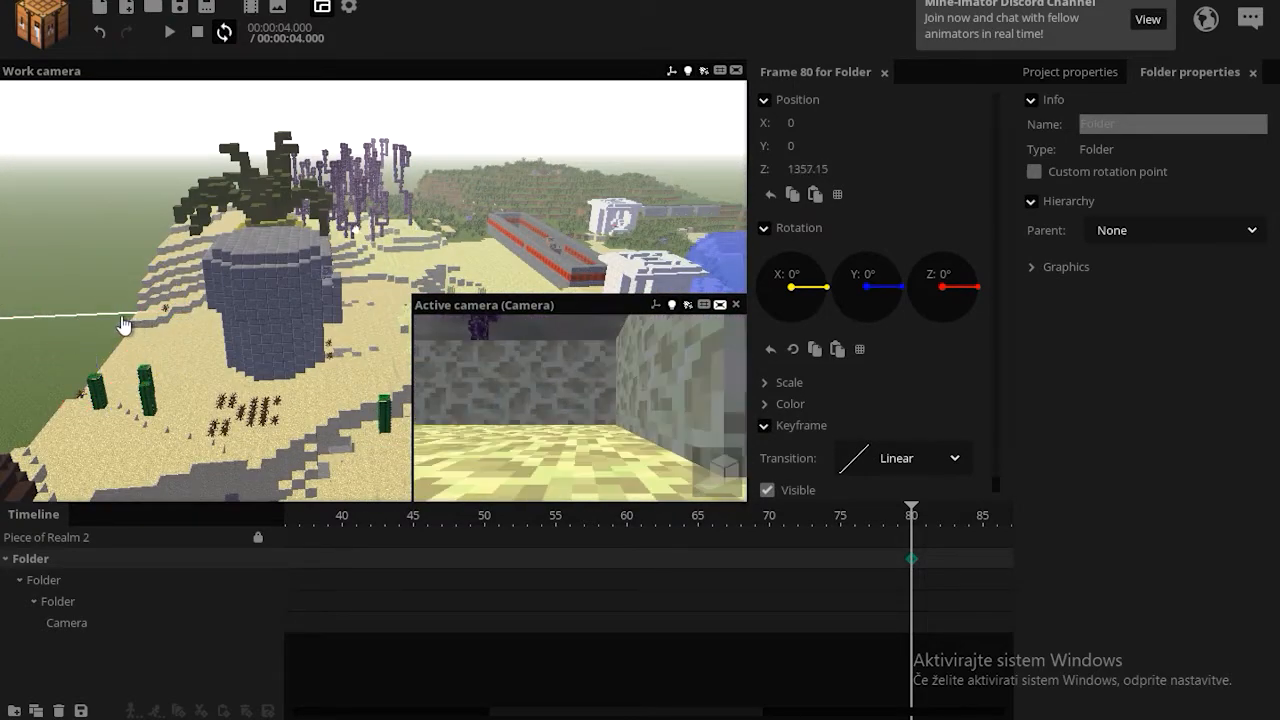
# - Set the outermost folder's frame 0 keyframe transition to Ease in and out and play back the forward motion
pyautogui.moveTo(677, 712); pyautogui.dragTo(335, 711)
pyautogui.click(288, 560)
pyautogui.click(950, 460)
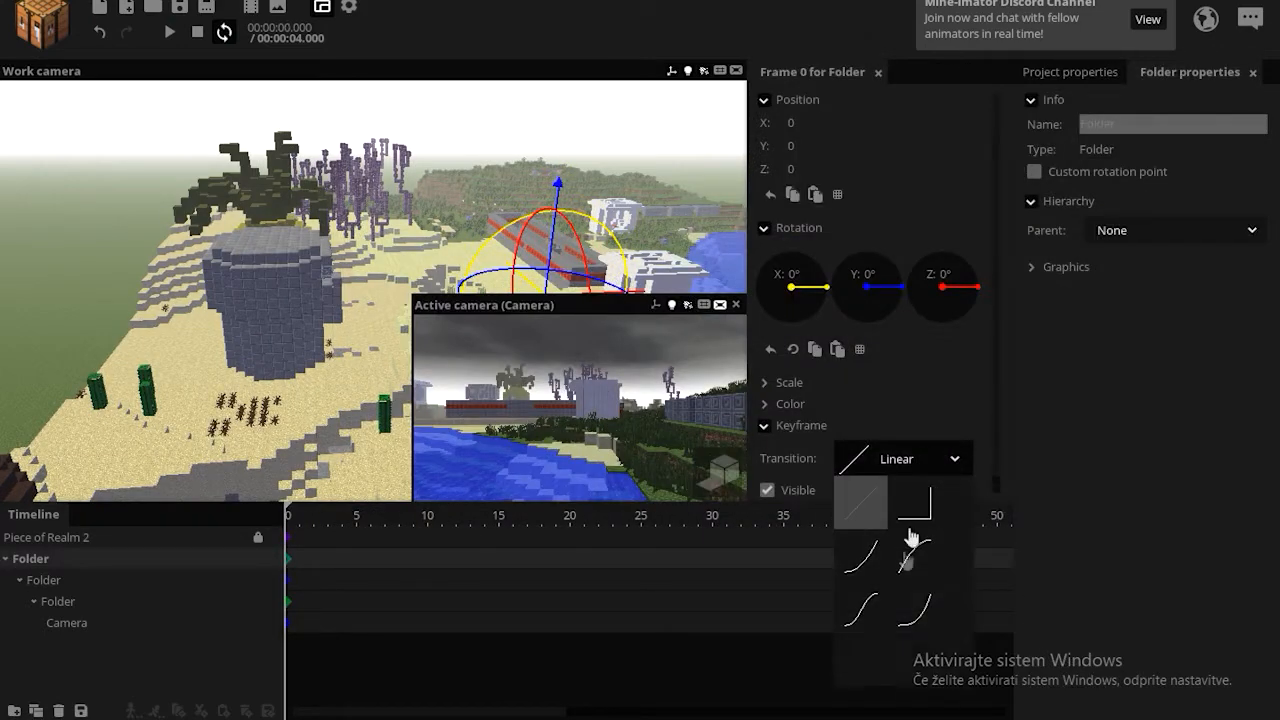
pyautogui.click(866, 613)
pyautogui.press('space')
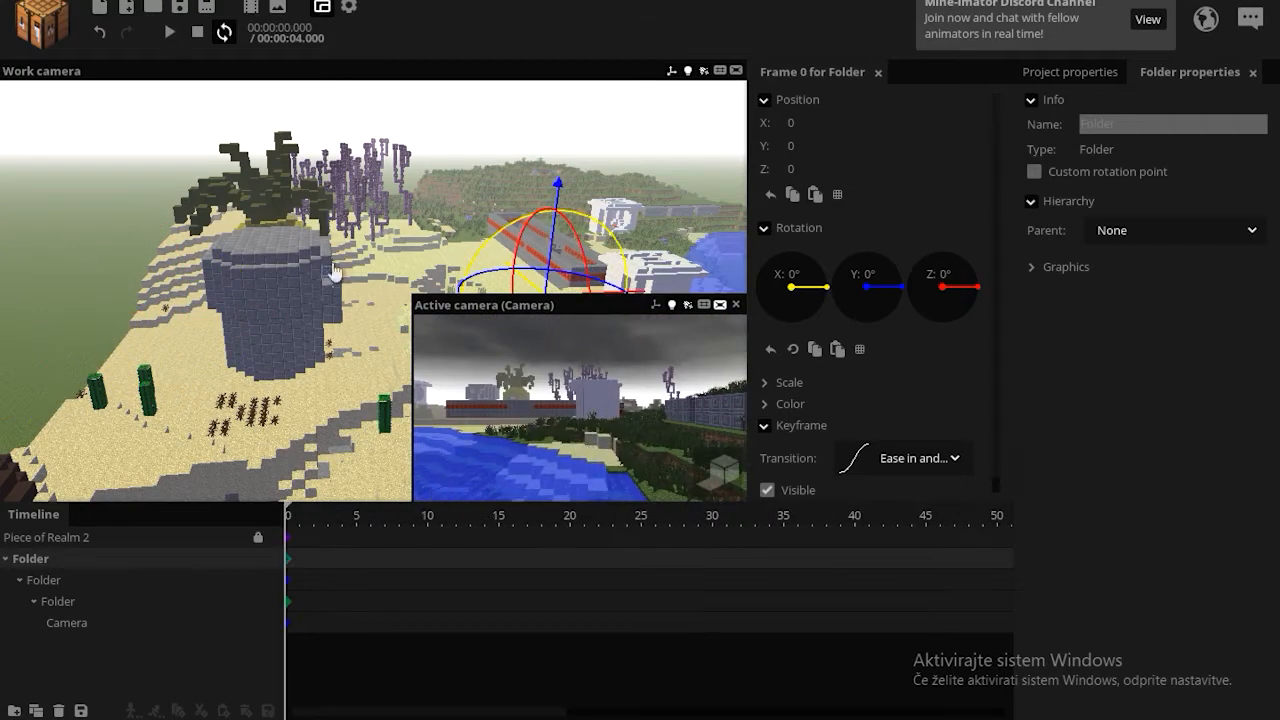
# - Save the project with the eased forward motion
pyautogui.click(486, 164)
pyautogui.press('w')
pyautogui.moveTo(486, 164)
pyautogui.mouseDown(button='right')
pyautogui.moveTo(570, 200)
pyautogui.moveTo(560, 165)
pyautogui.moveTo(585, 180)
pyautogui.moveTo(750, 155)
pyautogui.moveTo(492, 158)
pyautogui.mouseUp(button='right')
pyautogui.press('w')
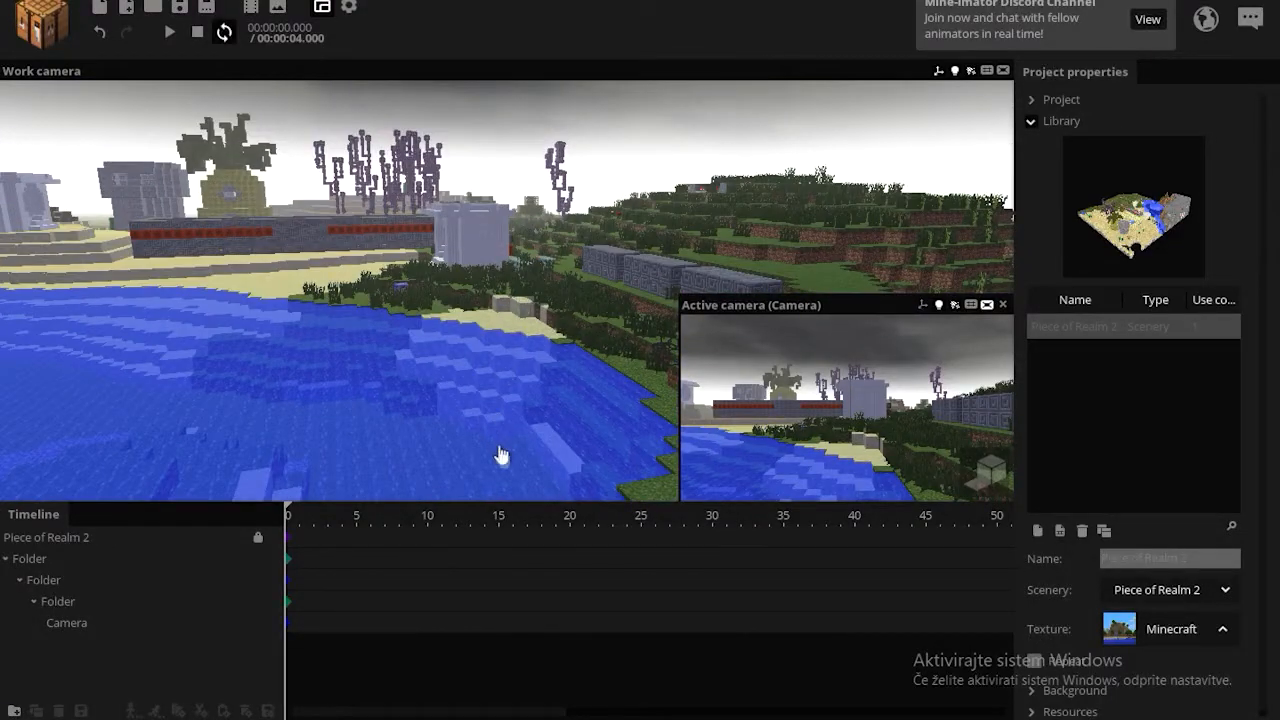
pyautogui.click(178, 8)
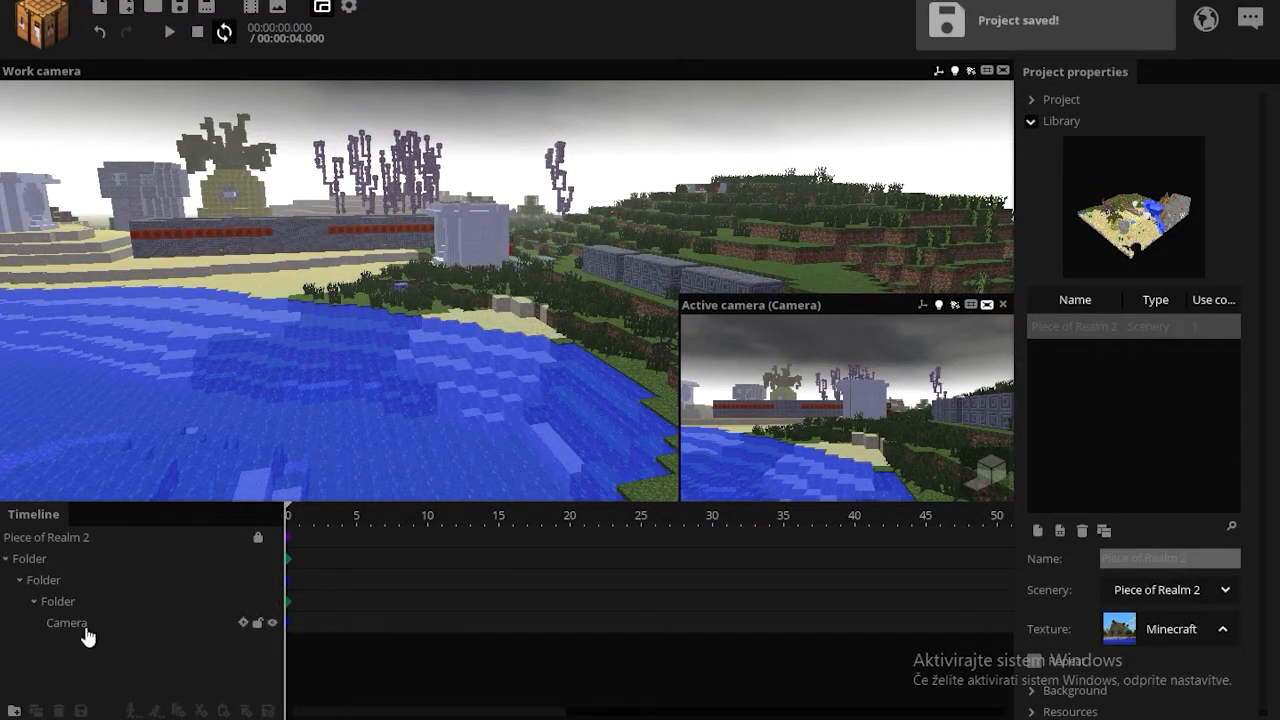
# - Scrub to frame 17 and compare the positions of the outer folder, the nested folders and the camera
pyautogui.click(88, 624)
pyautogui.click(381, 179)
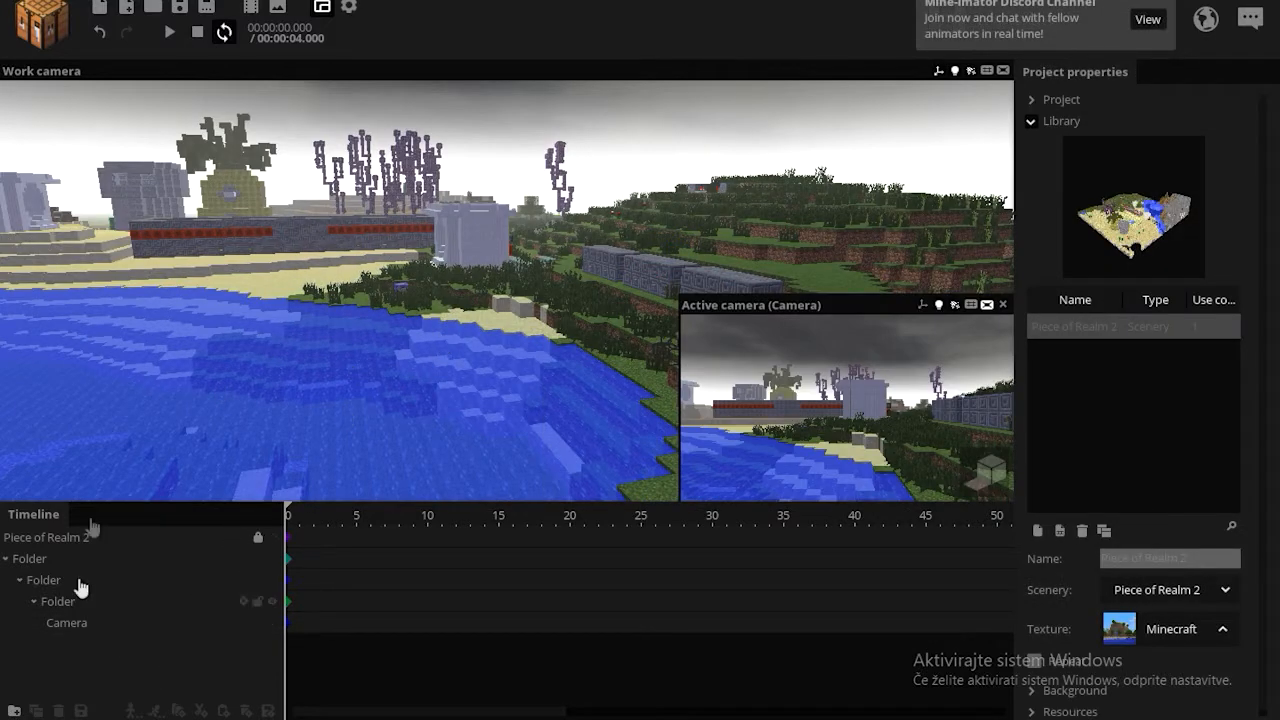
pyautogui.click(68, 561)
pyautogui.moveTo(462, 517); pyautogui.dragTo(527, 516)
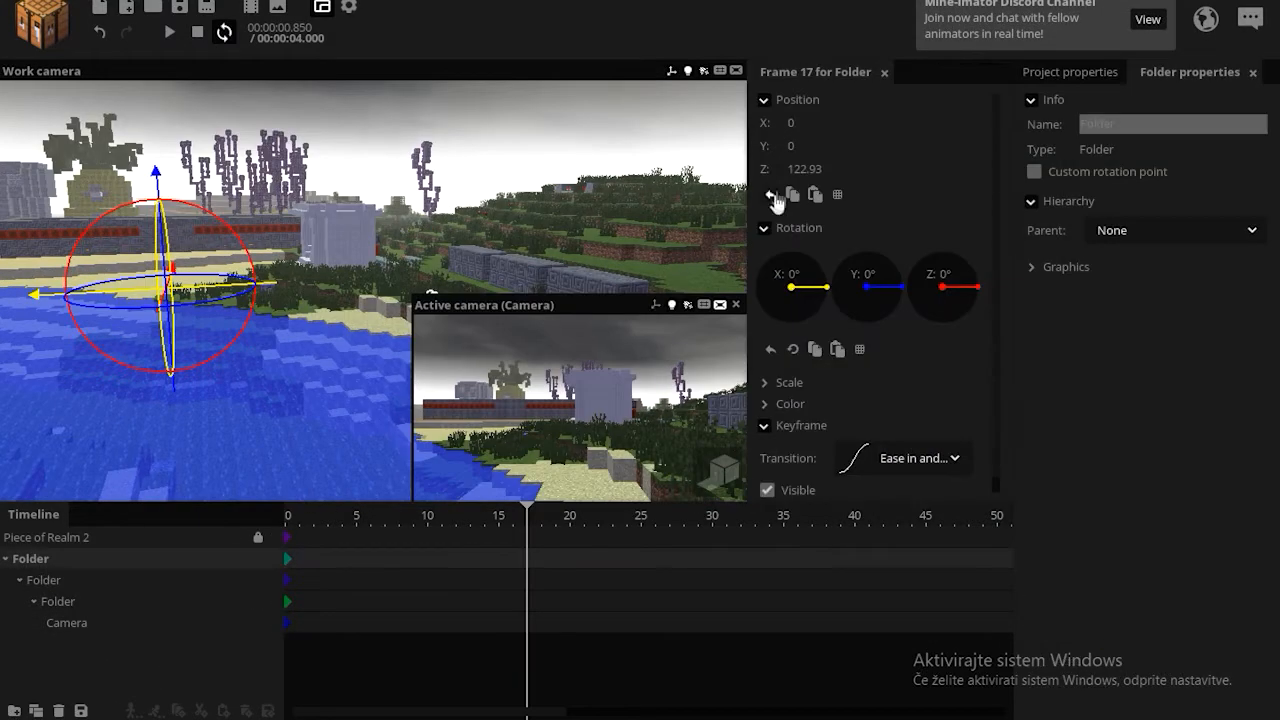
pyautogui.click(52, 584)
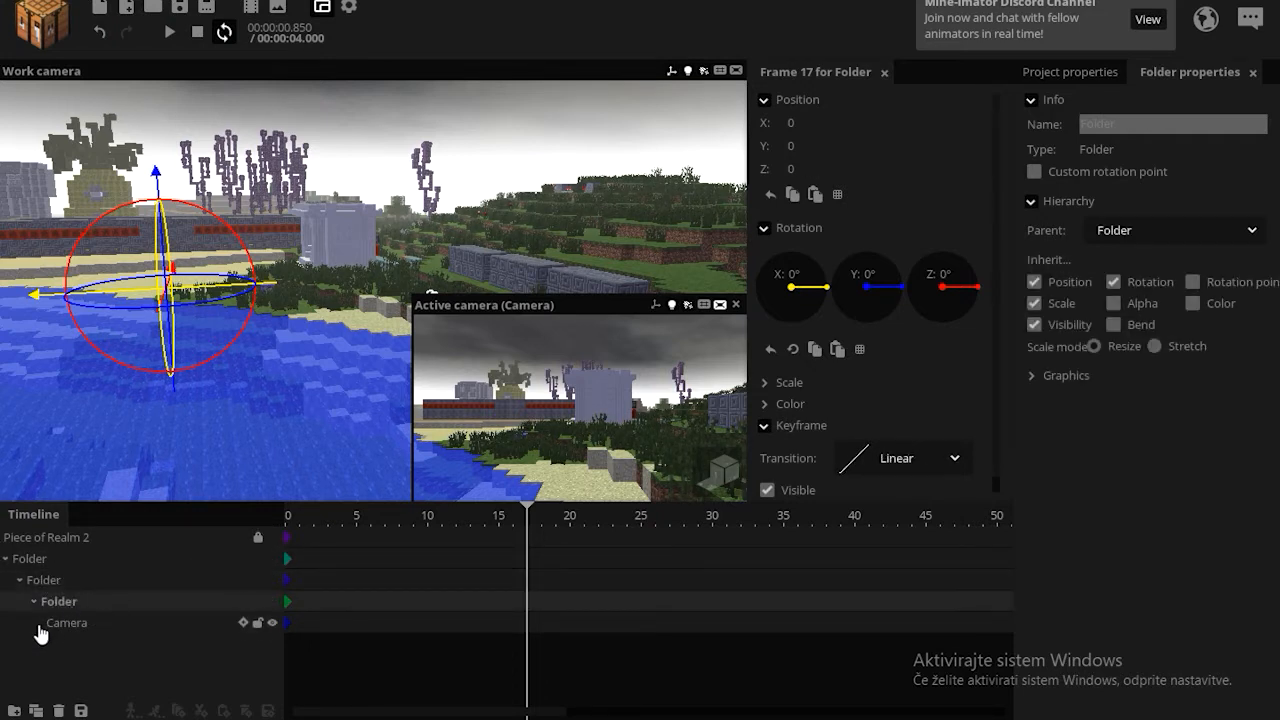
pyautogui.click(74, 632)
pyautogui.moveTo(124, 427); pyautogui.dragTo(128, 426, button='right')
pyautogui.press('w')
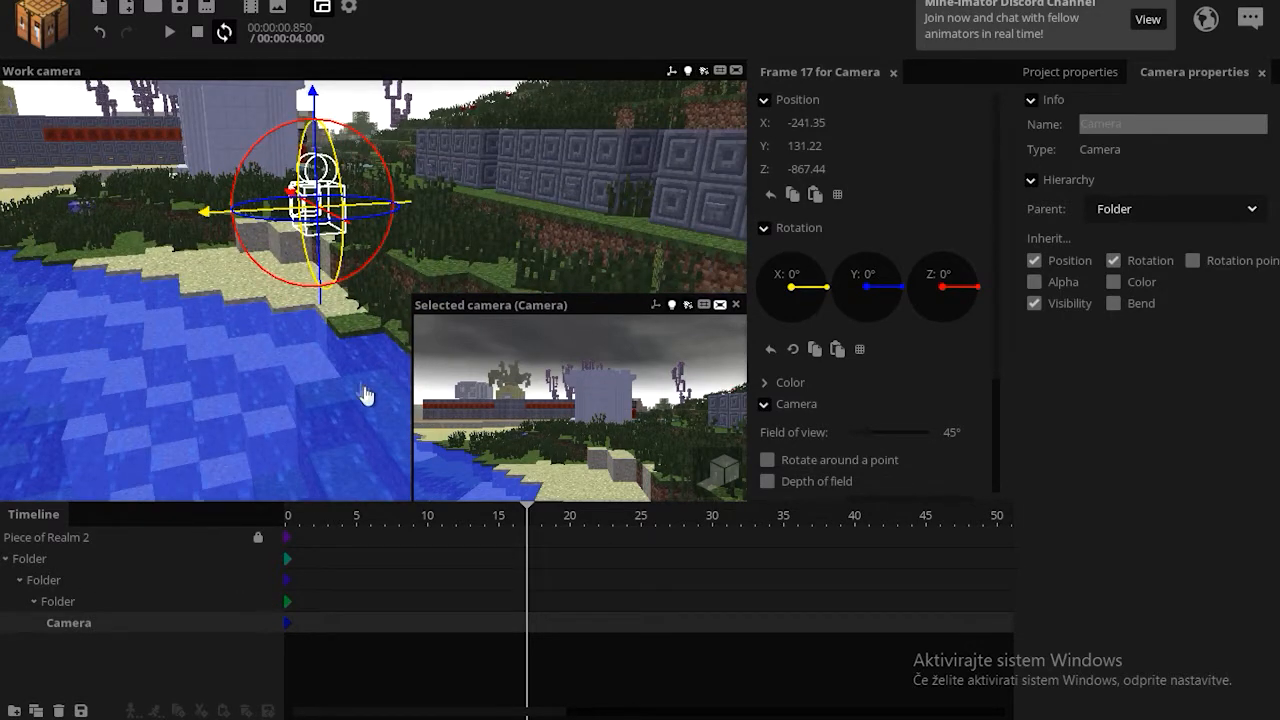
pyautogui.moveTo(614, 371); pyautogui.dragTo(614, 371, button='right')
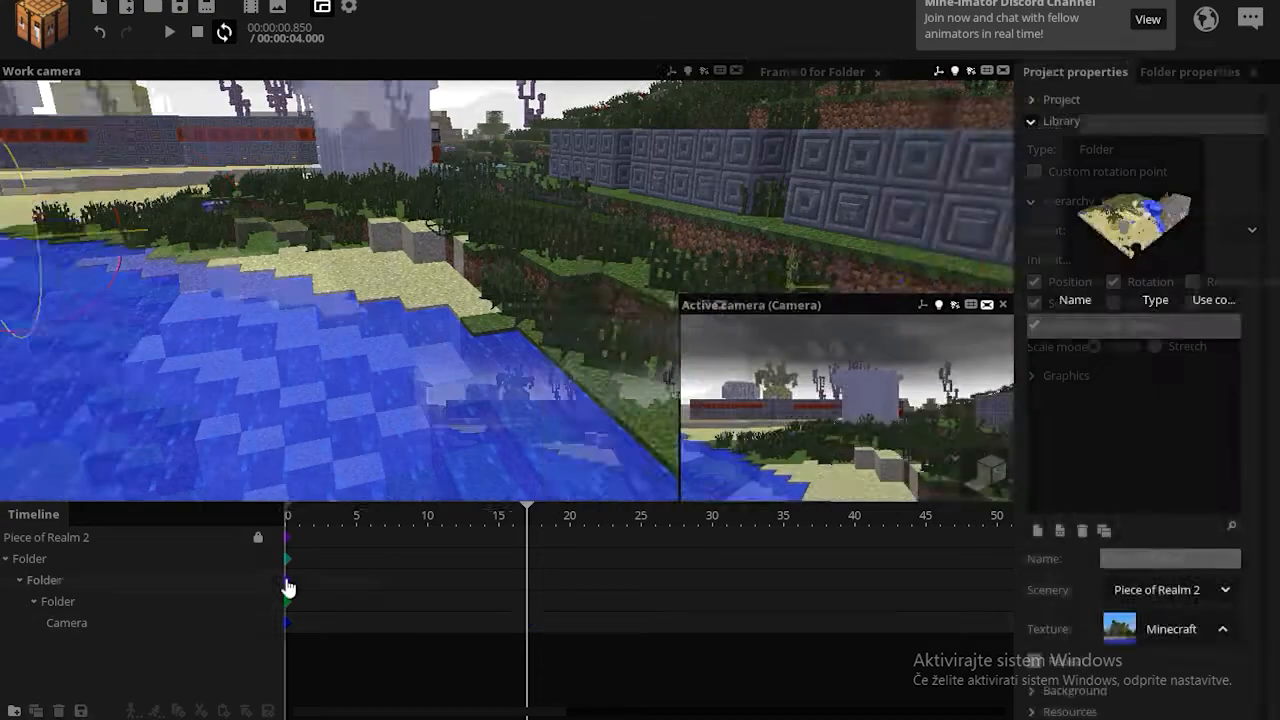
# - Move the middle folder to an X position of about 77.5 at frame 35
pyautogui.click(44, 580)
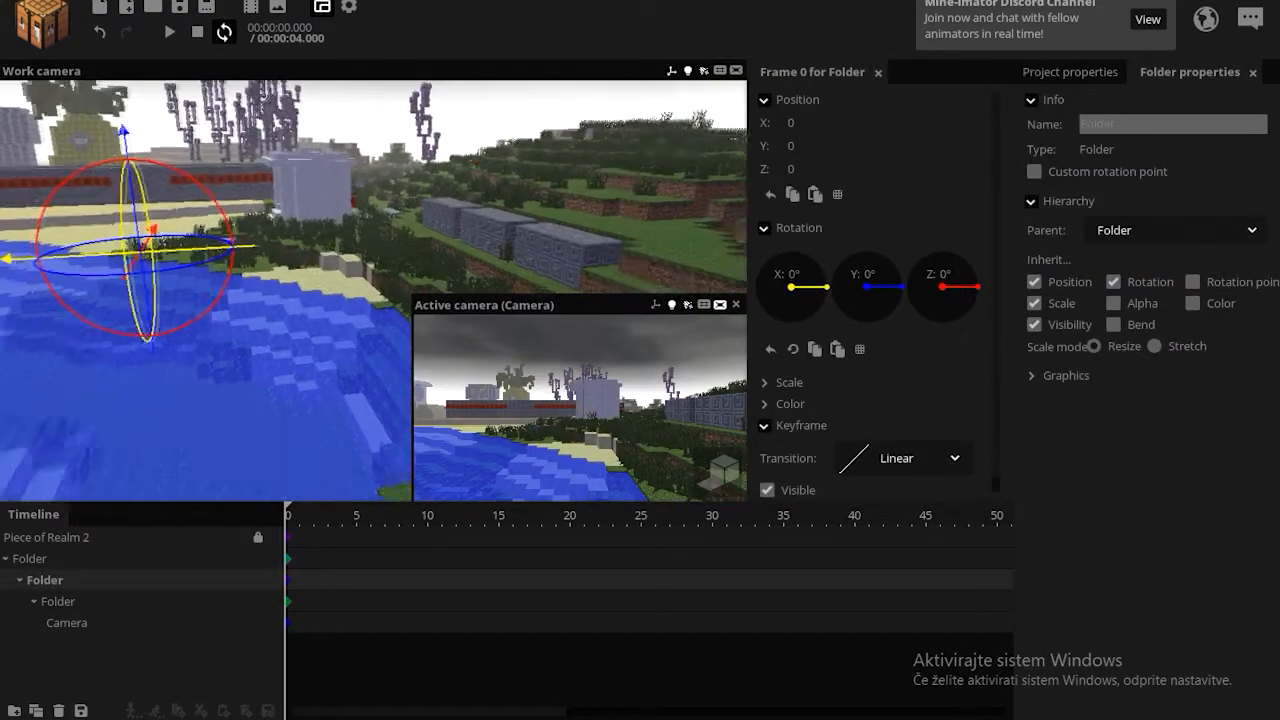
pyautogui.press('s')
pyautogui.moveTo(248, 450); pyautogui.dragTo(250, 452, button='right')
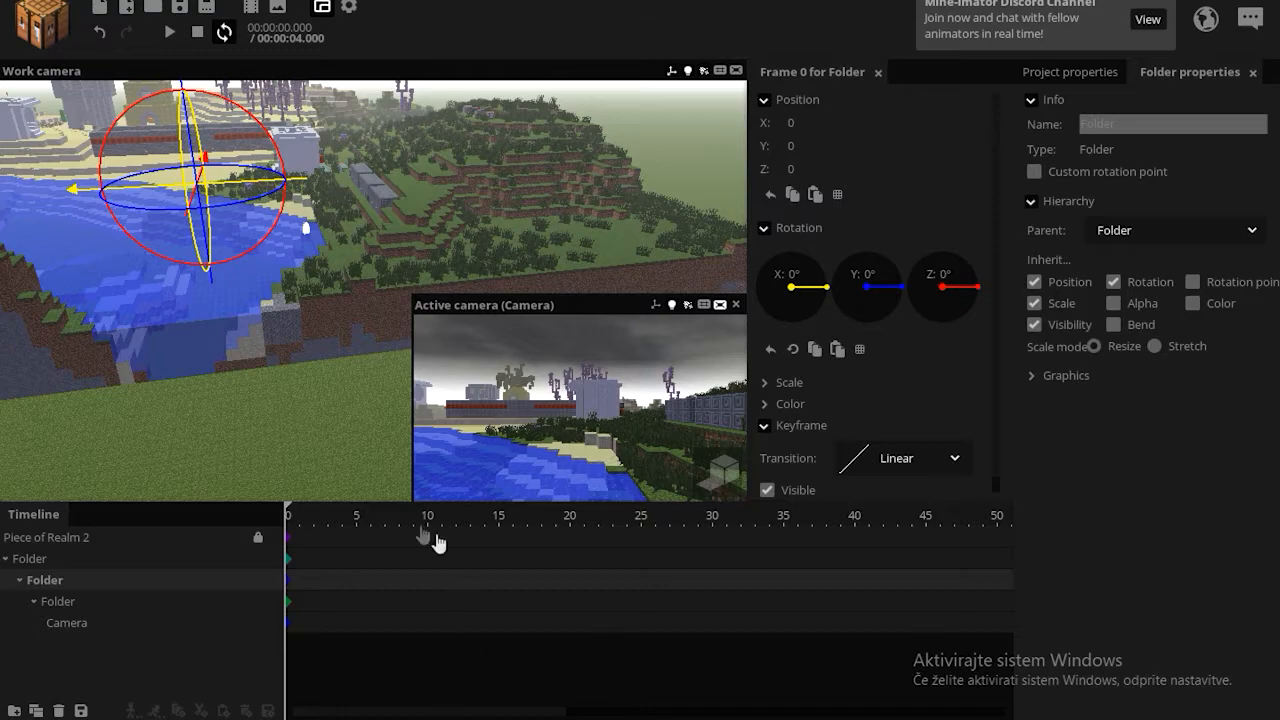
pyautogui.moveTo(336, 533); pyautogui.dragTo(768, 527)
pyautogui.press('w')
pyautogui.moveTo(455, 265); pyautogui.dragTo(441, 258, button='right')
pyautogui.press('s')
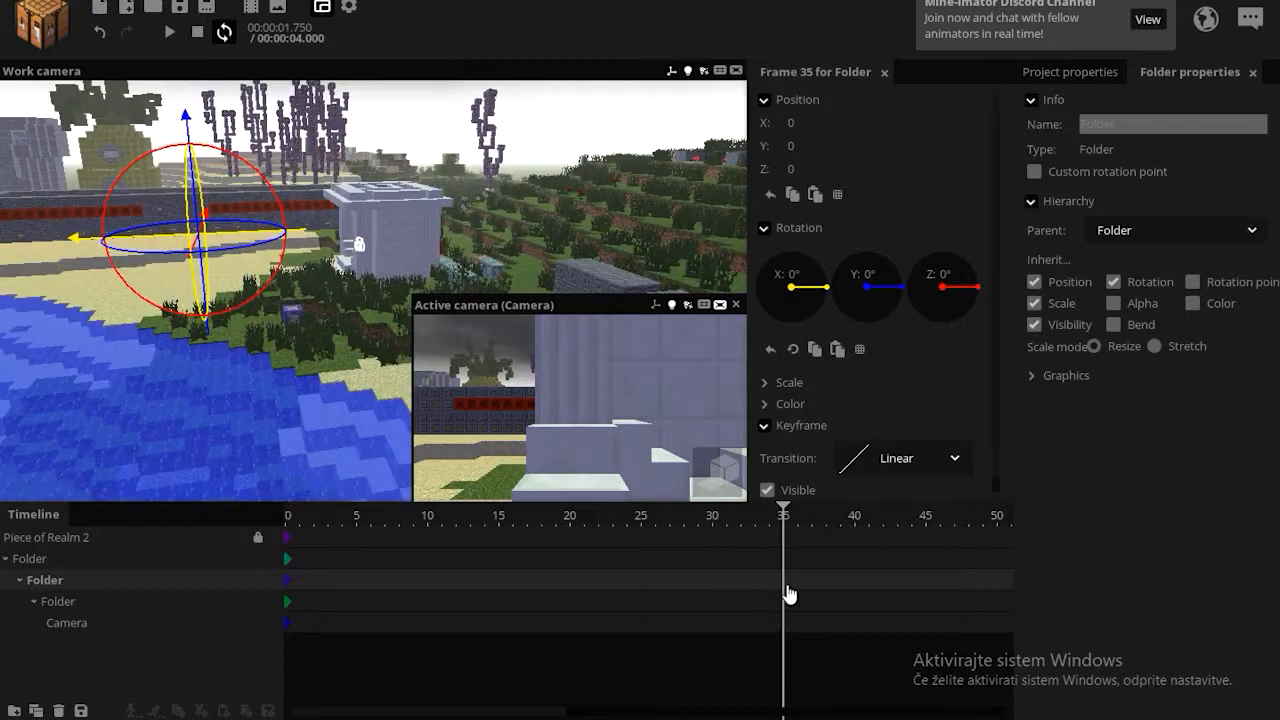
pyautogui.moveTo(311, 240); pyautogui.dragTo(276, 240)
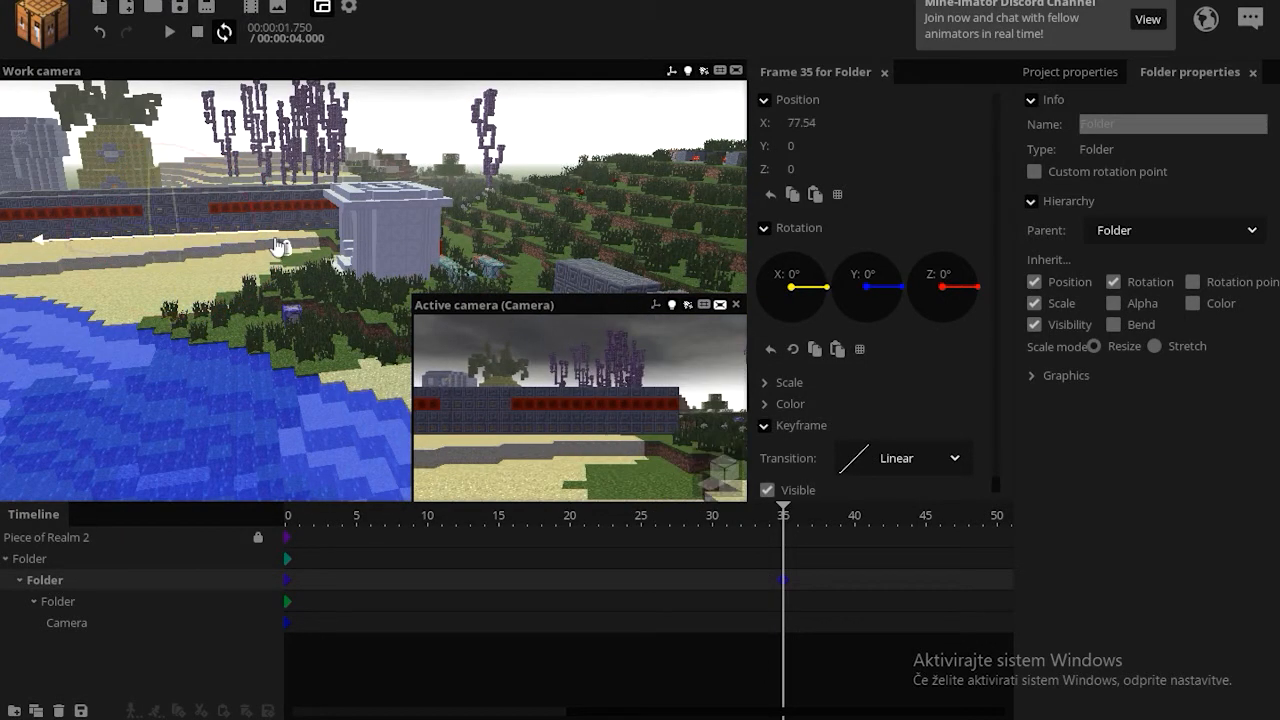
# - Move the middle folder to an X position of about -105.6 at frame 46
pyautogui.moveTo(547, 712); pyautogui.dragTo(690, 712)
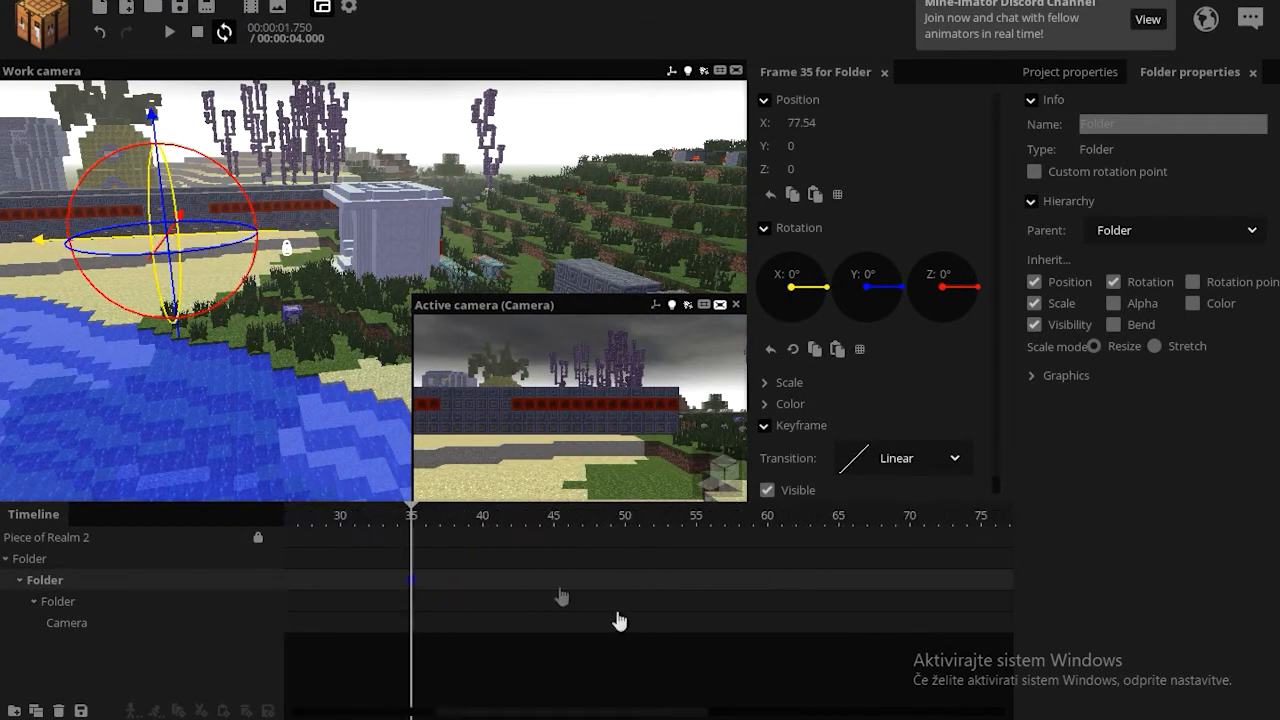
pyautogui.moveTo(470, 530); pyautogui.dragTo(580, 523)
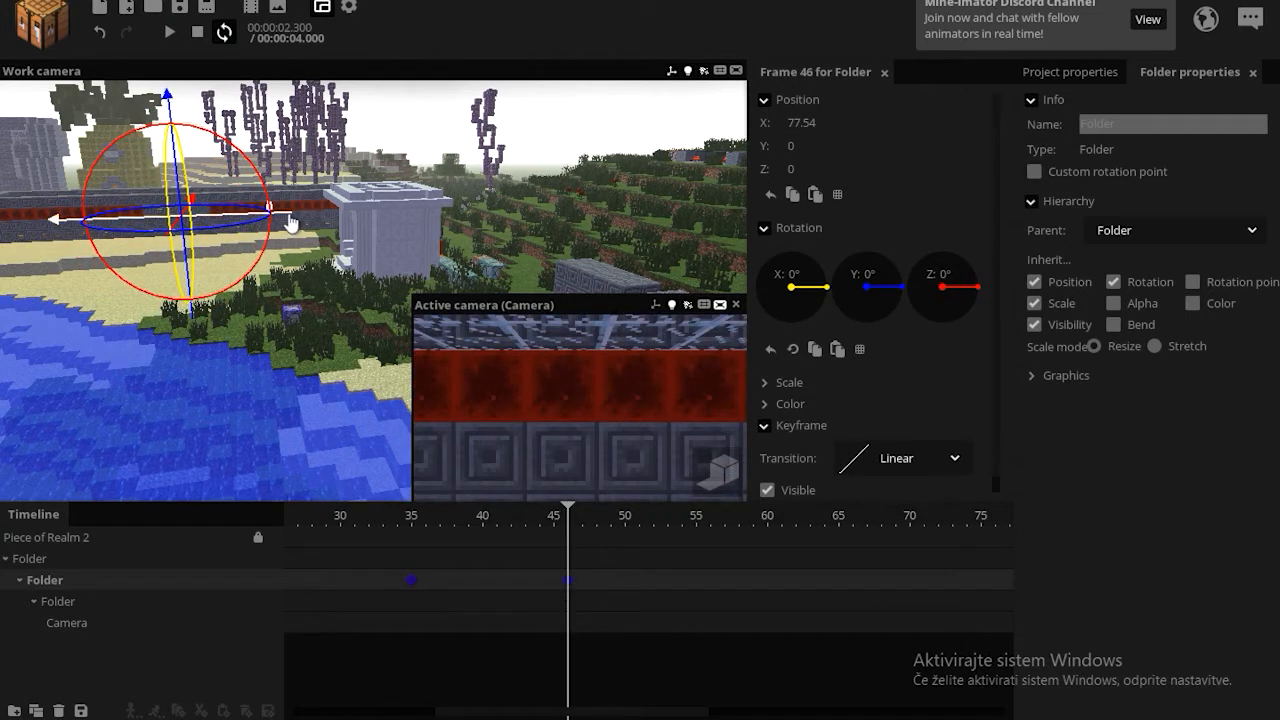
pyautogui.moveTo(291, 224); pyautogui.dragTo(351, 224)
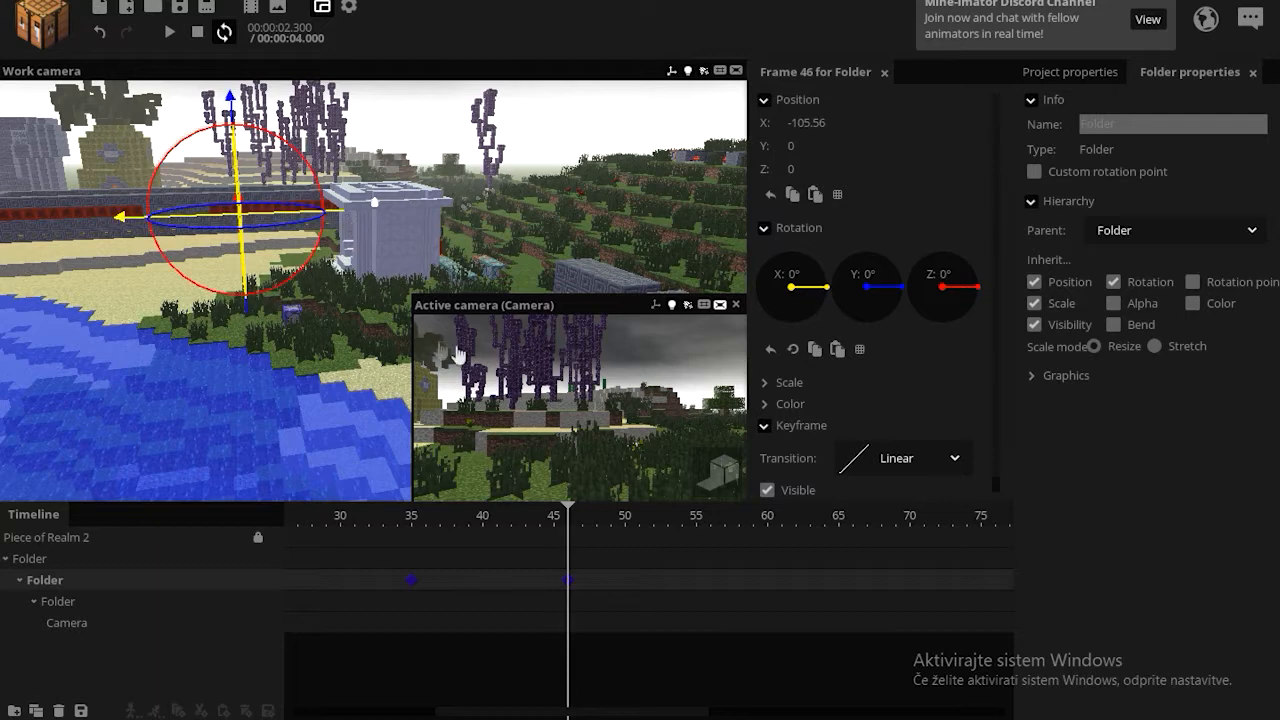
# - Move the middle folder to an X position of about 301 at frame 71
pyautogui.moveTo(591, 712); pyautogui.dragTo(645, 712)
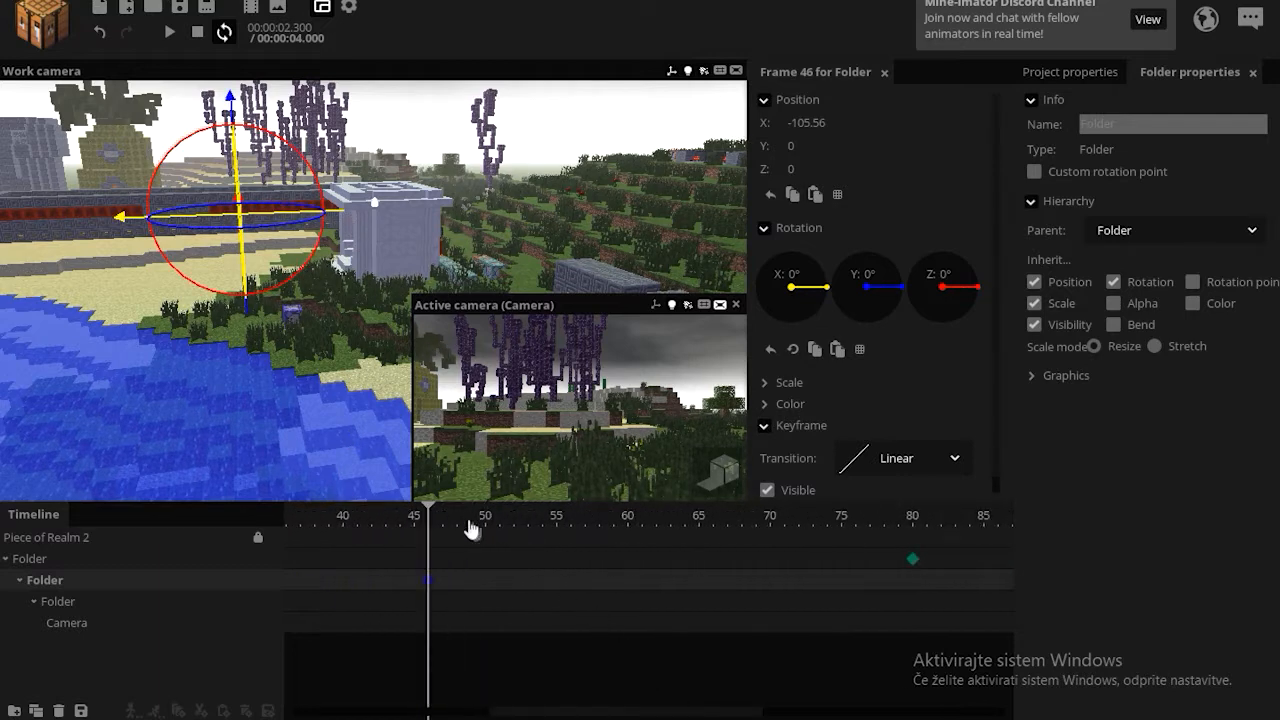
pyautogui.moveTo(471, 529); pyautogui.dragTo(787, 597)
pyautogui.moveTo(325, 200); pyautogui.dragTo(232, 206)
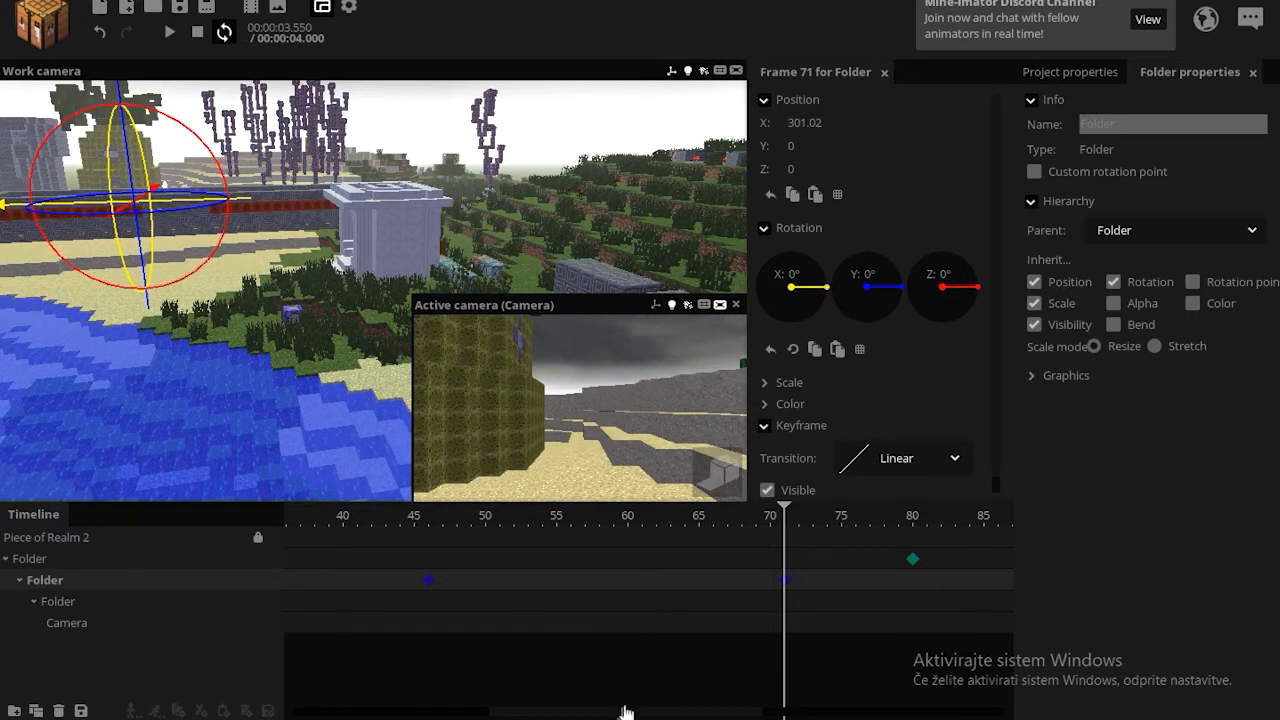
# - Play back the combined forward and sideways camera motion from frame 0
pyautogui.moveTo(626, 713); pyautogui.dragTo(337, 694)
pyautogui.moveTo(364, 530); pyautogui.dragTo(247, 521)
pyautogui.press('space')
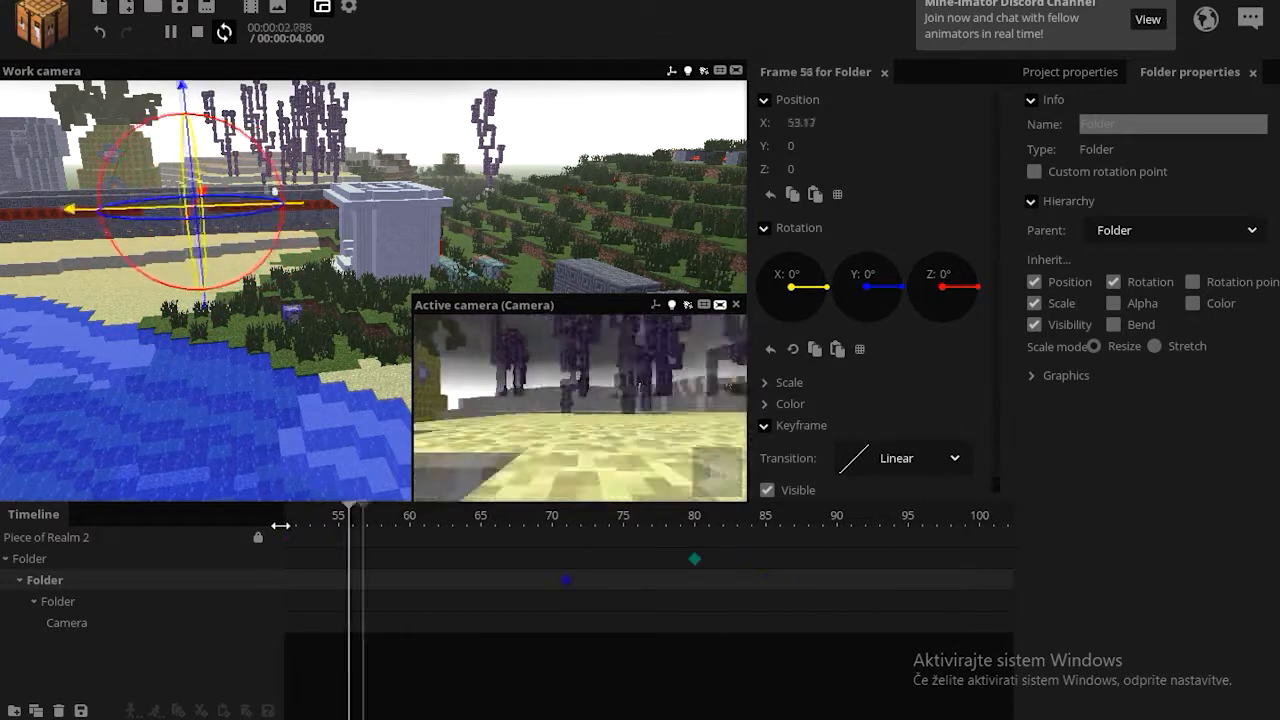
pyautogui.press('space')
# - Select the middle folder's keyframes together and set their transition to Ease in and out
pyautogui.moveTo(521, 716); pyautogui.dragTo(645, 713)
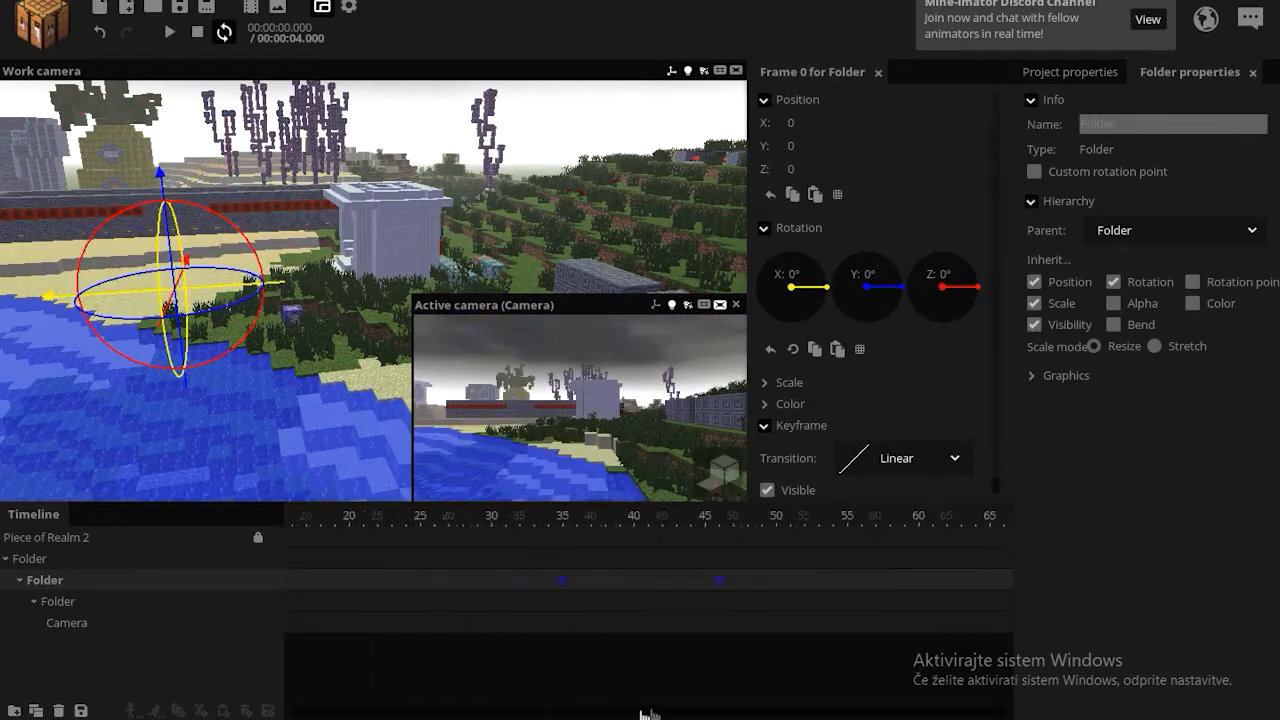
pyautogui.moveTo(746, 714); pyautogui.dragTo(762, 708)
pyautogui.moveTo(722, 576); pyautogui.dragTo(3, 589)
pyautogui.click(850, 462)
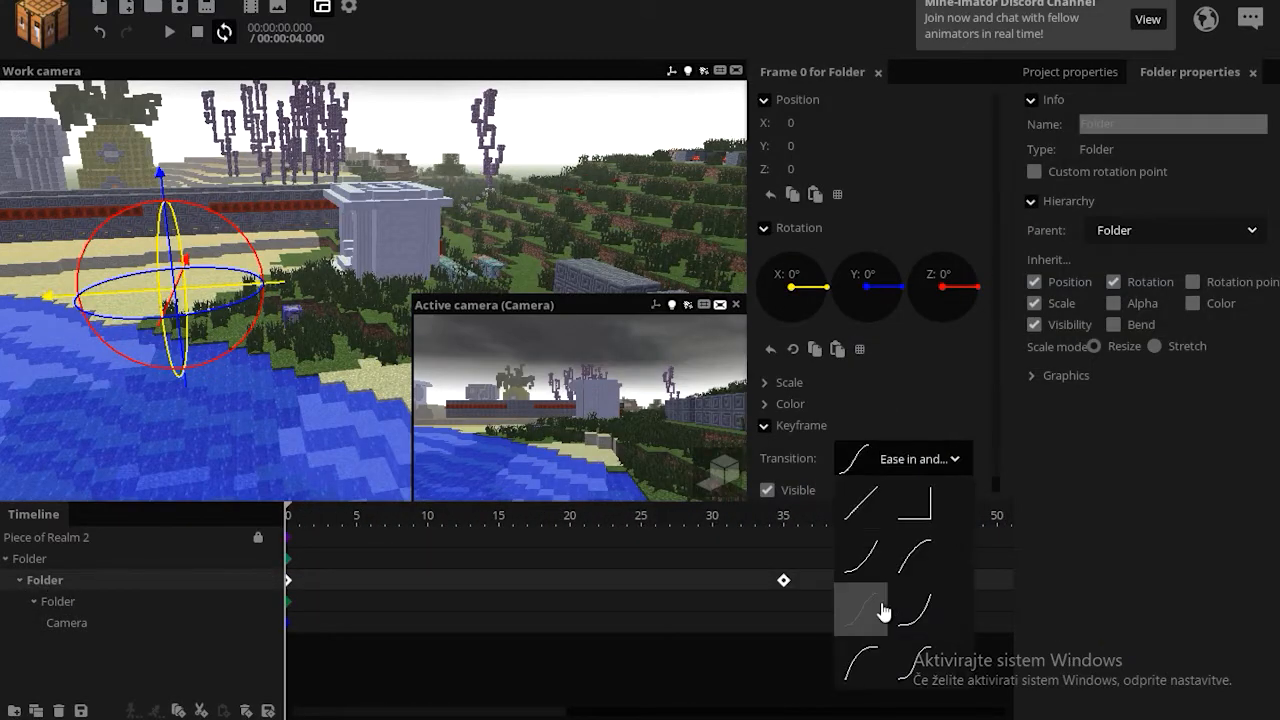
pyautogui.click(883, 608)
# - Play back the eased camera motion, stop at frame 0 and save the project
pyautogui.click(560, 155)
pyautogui.press('space')
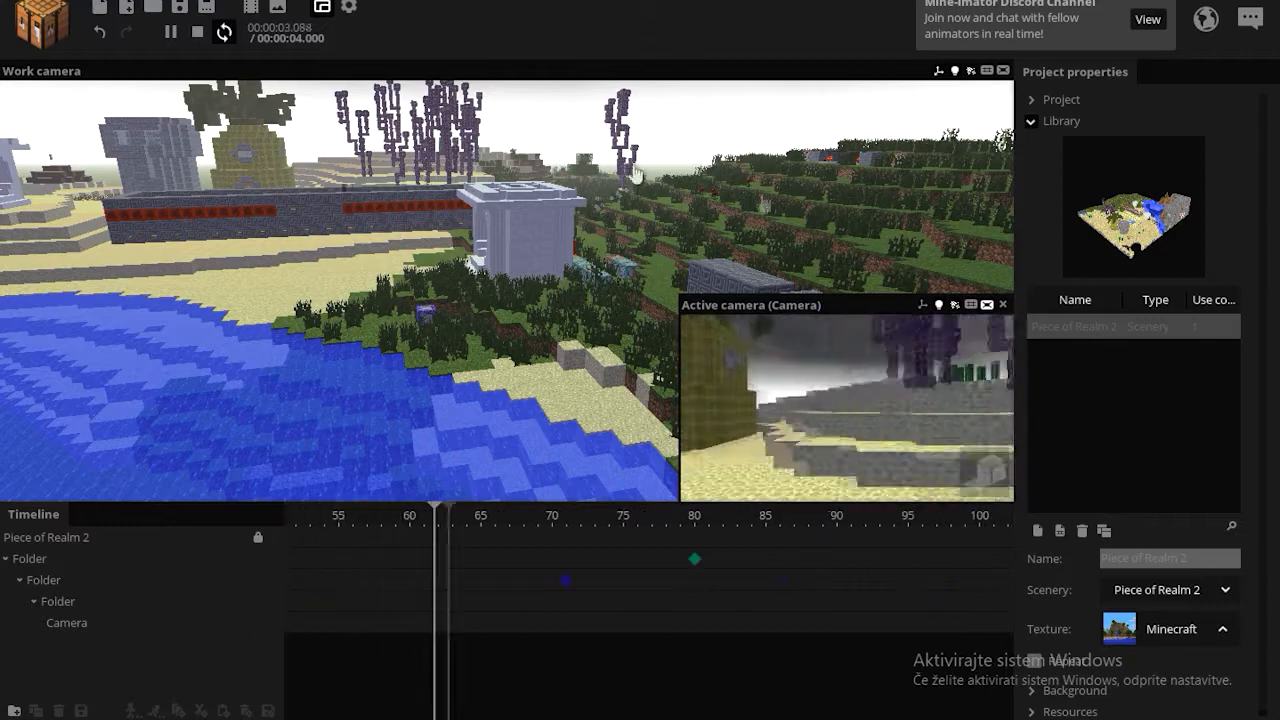
pyautogui.click(198, 31)
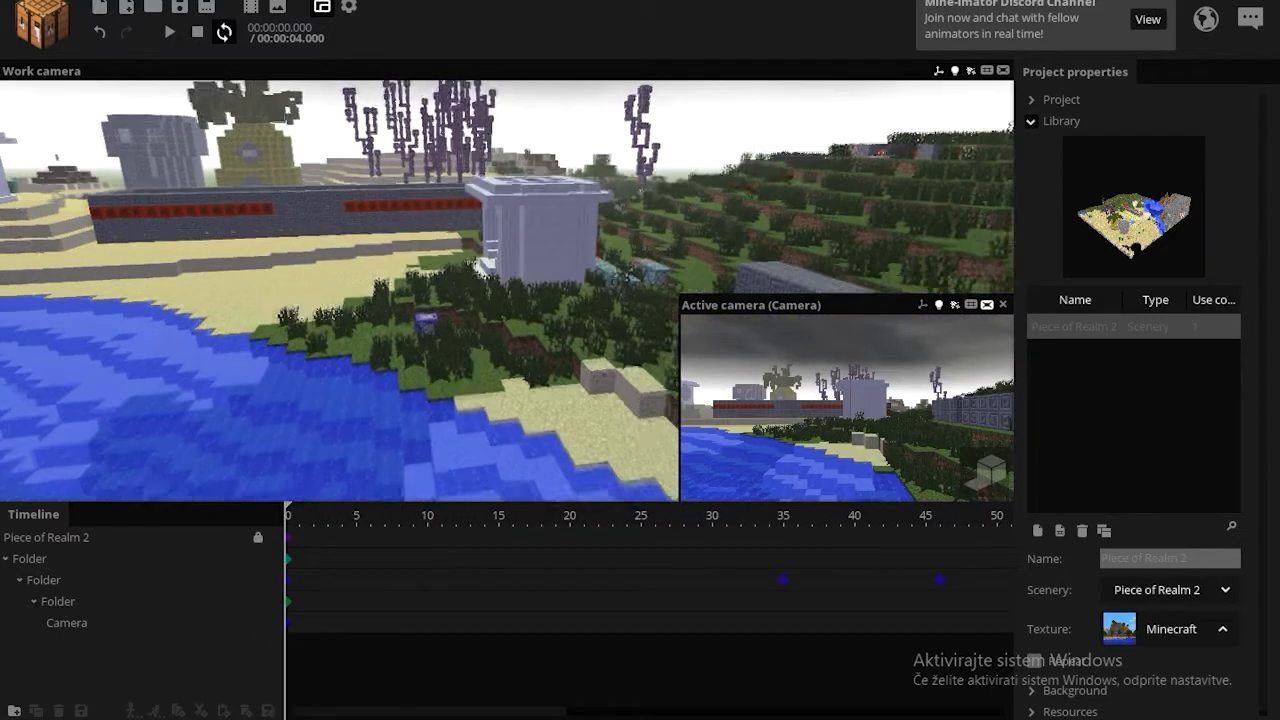
pyautogui.click(180, 8)
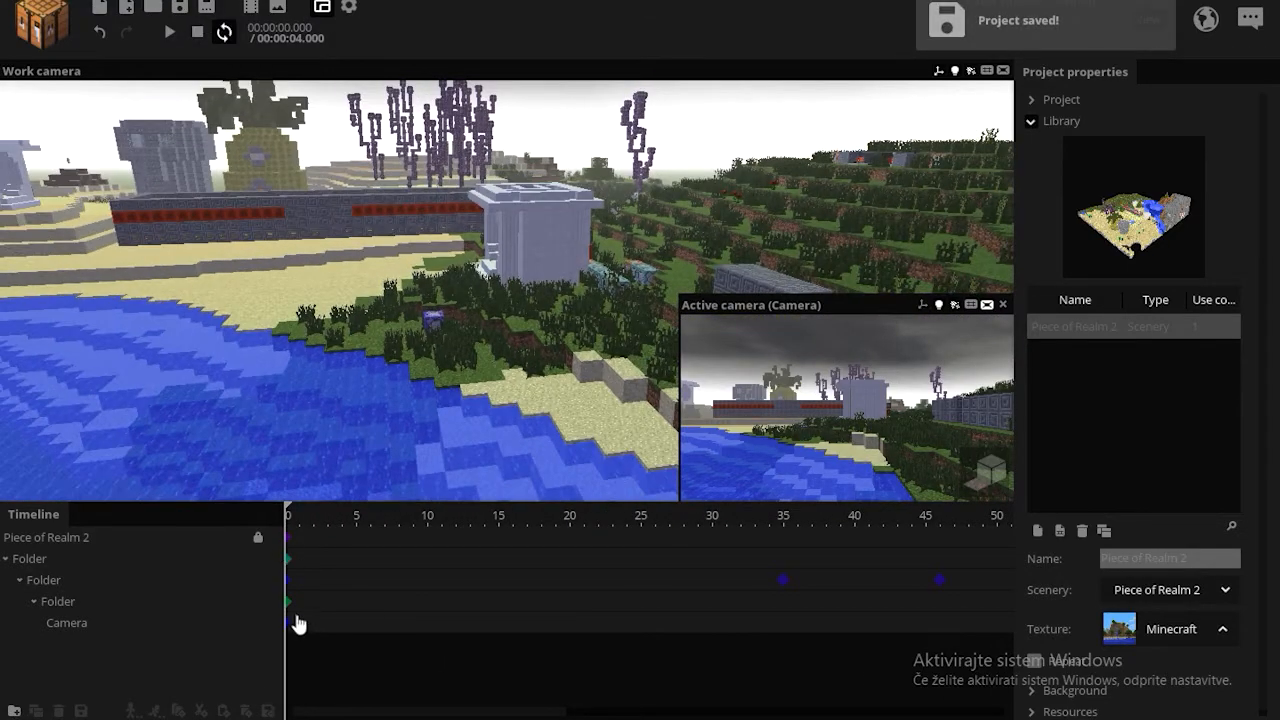
# - Keyframe the innermost folder at frames 29 and 39, moving it to a Y position of about -13 at frame 39
pyautogui.click(288, 601)
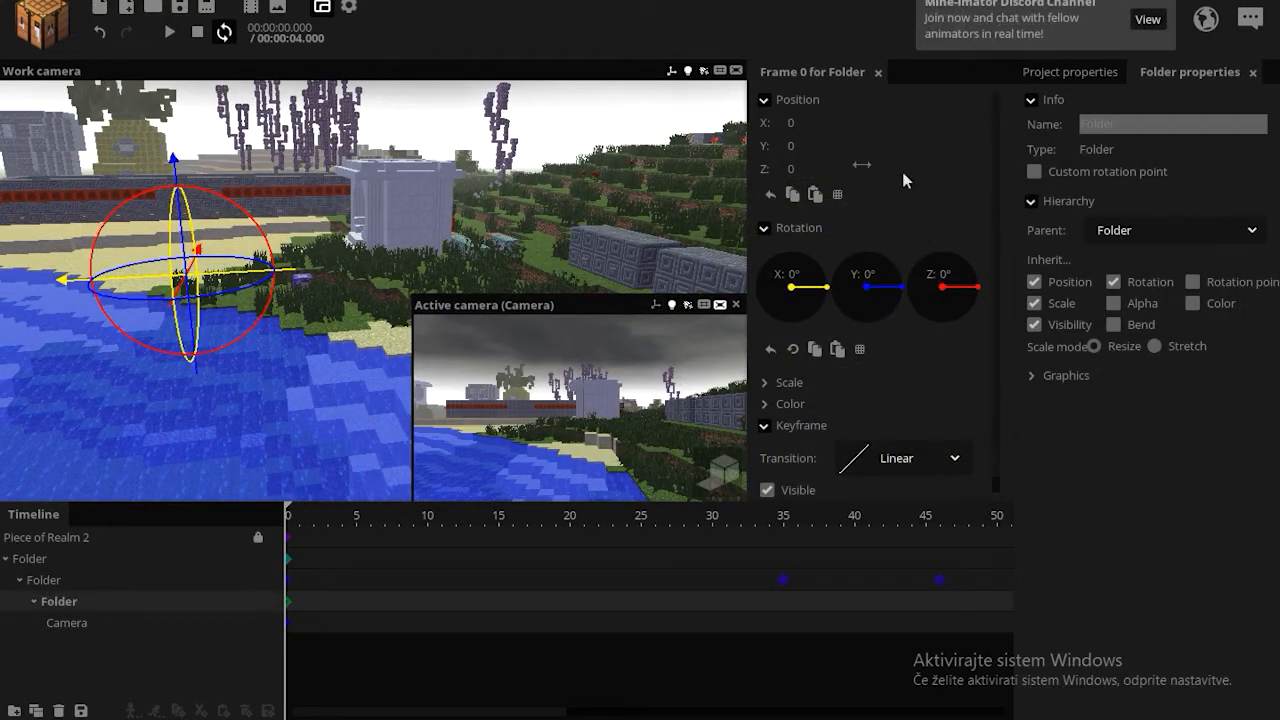
pyautogui.moveTo(328, 528); pyautogui.dragTo(696, 612)
pyautogui.moveTo(700, 524); pyautogui.dragTo(840, 530)
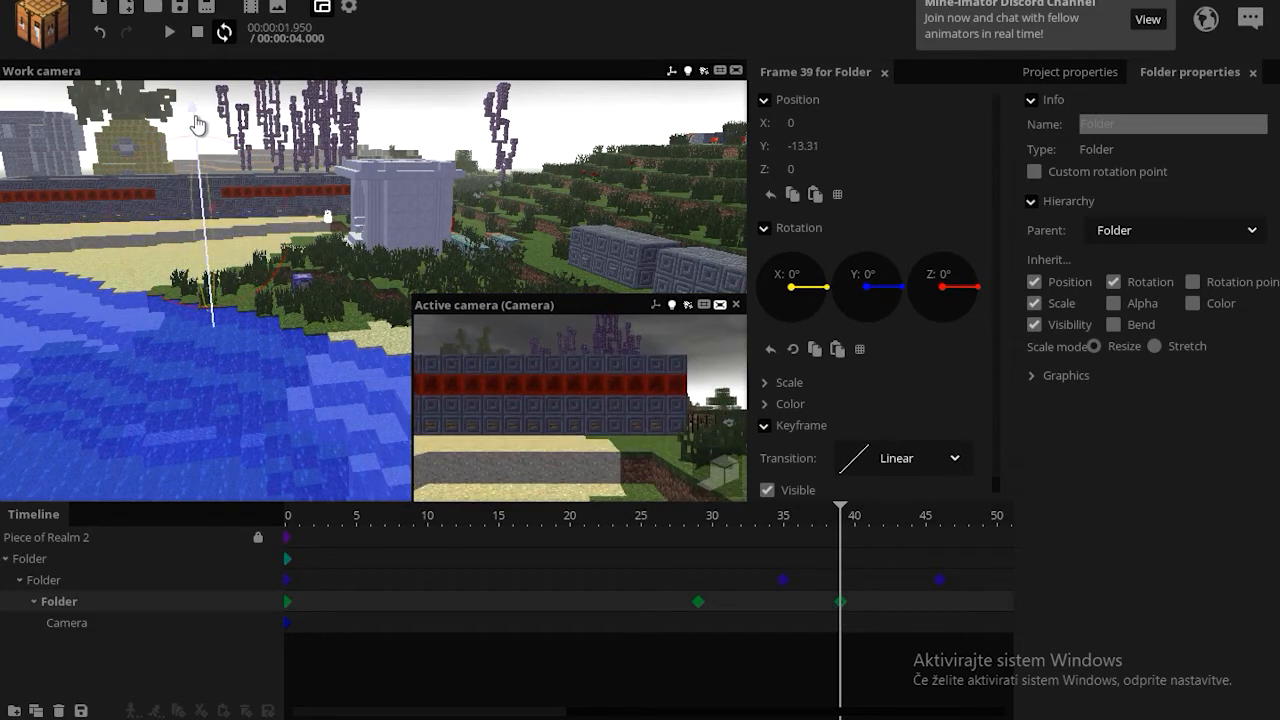
pyautogui.press('w')
pyautogui.moveTo(431, 124); pyautogui.dragTo(431, 124, button='right')
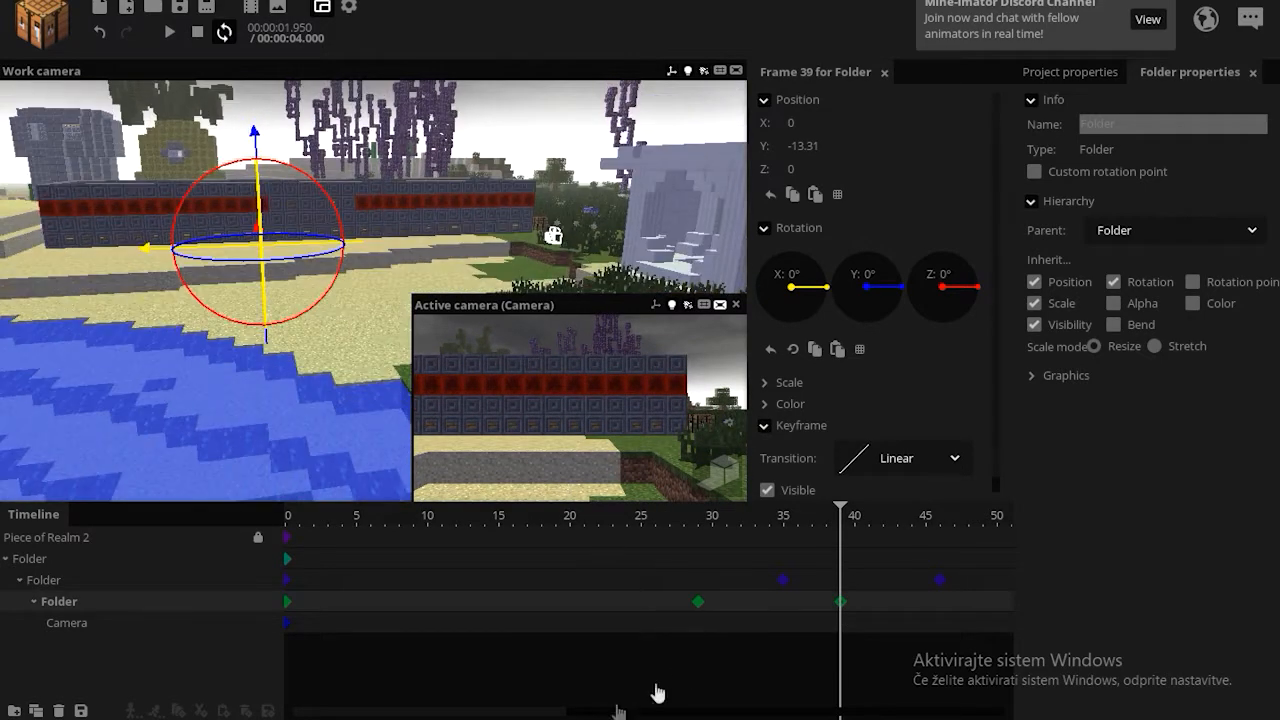
# - Keyframe the innermost folder at frames 48 and 65, raising it to a Y position of about 65 at frame 65
pyautogui.moveTo(562, 711); pyautogui.dragTo(694, 702)
pyautogui.moveTo(560, 526); pyautogui.dragTo(864, 532)
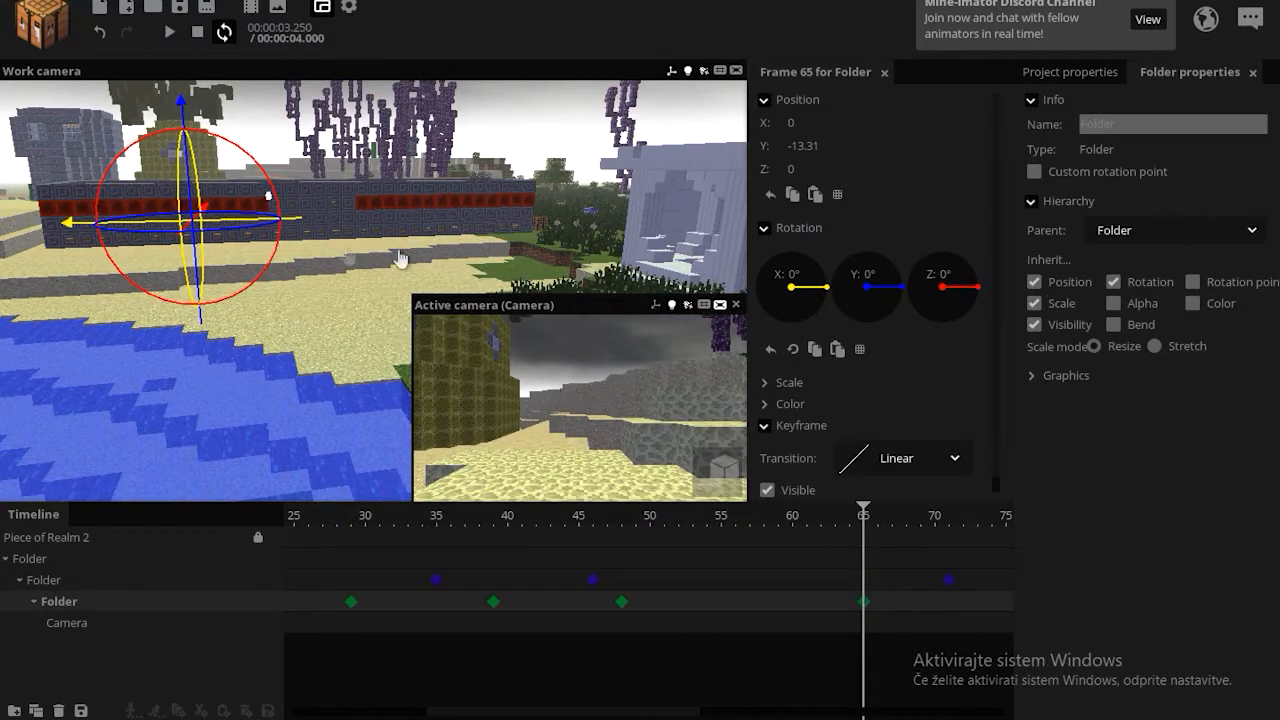
pyautogui.moveTo(203, 343); pyautogui.dragTo(200, 326)
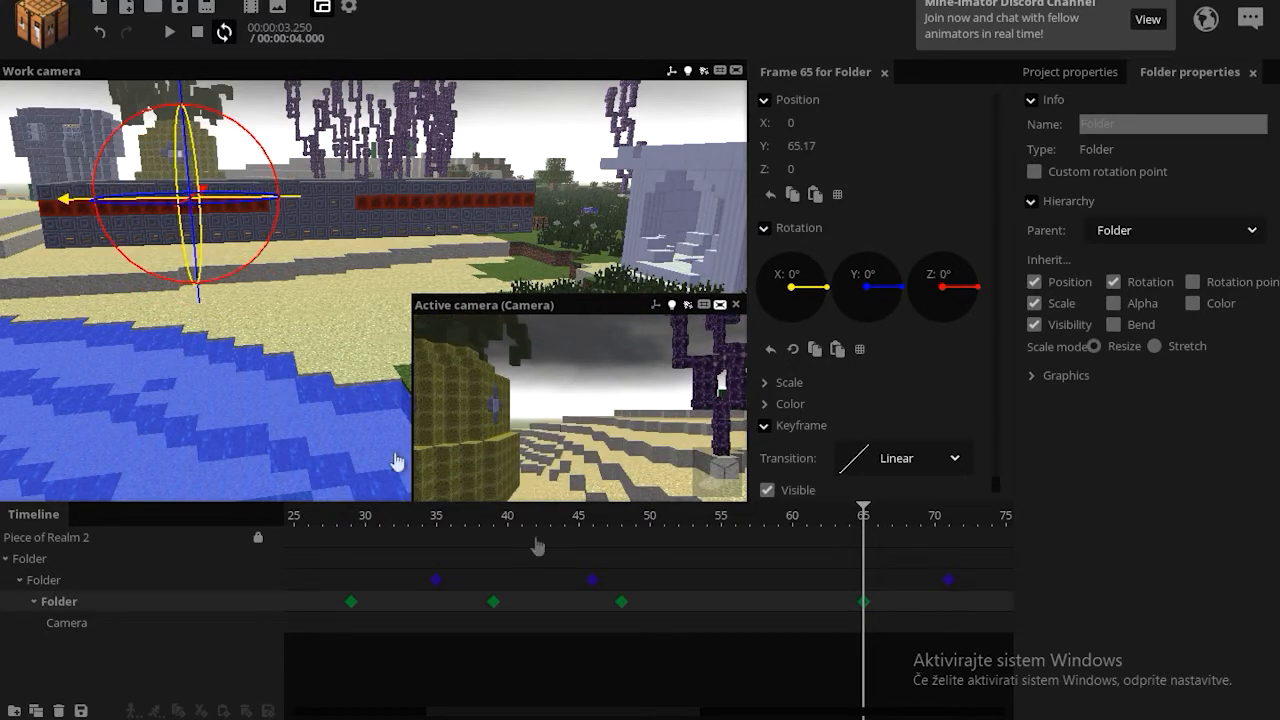
# - Set the transition of all the innermost folder's keyframes to Ease in and out and play back the motion
pyautogui.moveTo(886, 618); pyautogui.dragTo(103, 612)
pyautogui.click(708, 524)
pyautogui.click(910, 458)
pyautogui.click(858, 606)
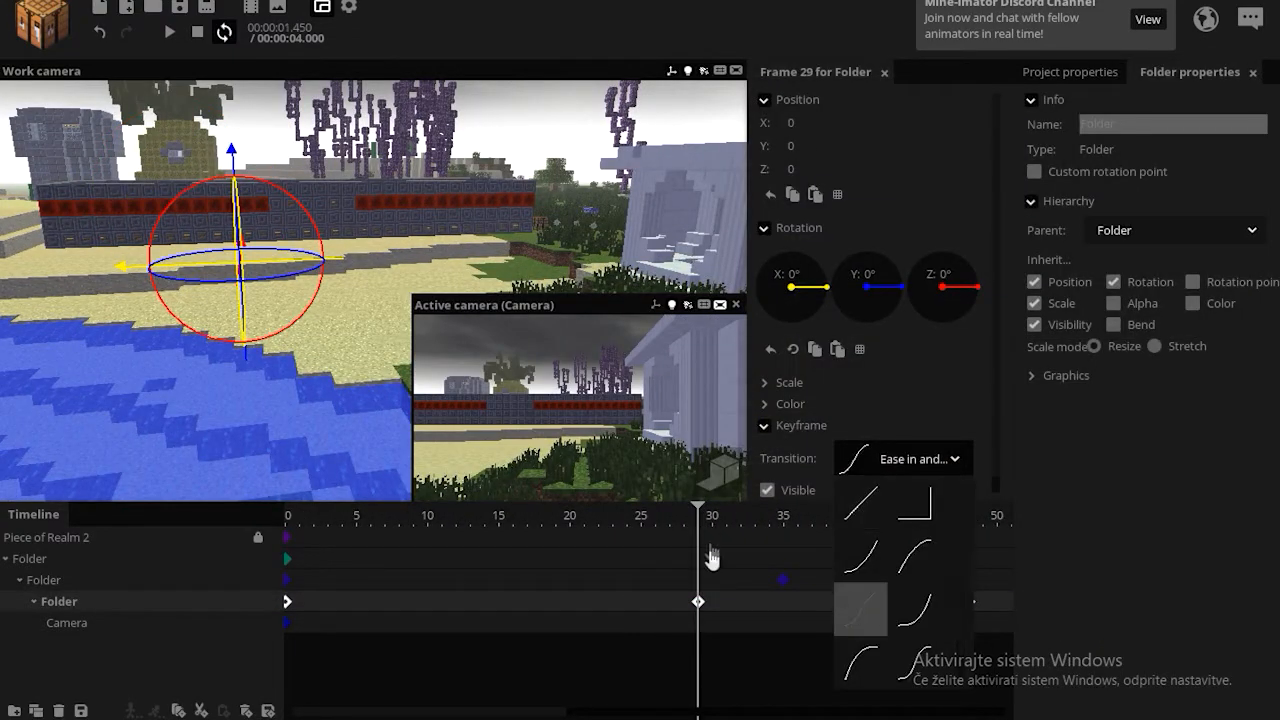
pyautogui.press('space')
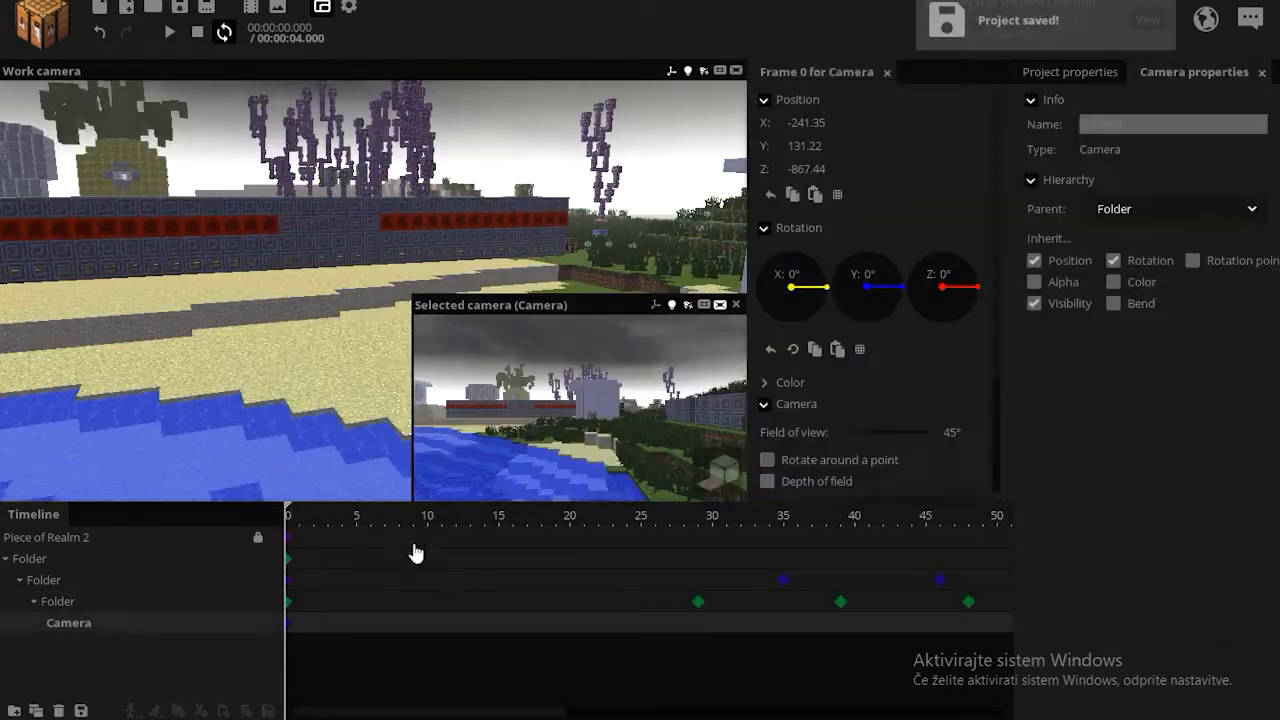
# - Keyframe the camera at frame 33 and tilt it to a Z rotation of about 10°
pyautogui.click(372, 522)
pyautogui.moveTo(389, 530); pyautogui.dragTo(767, 652)
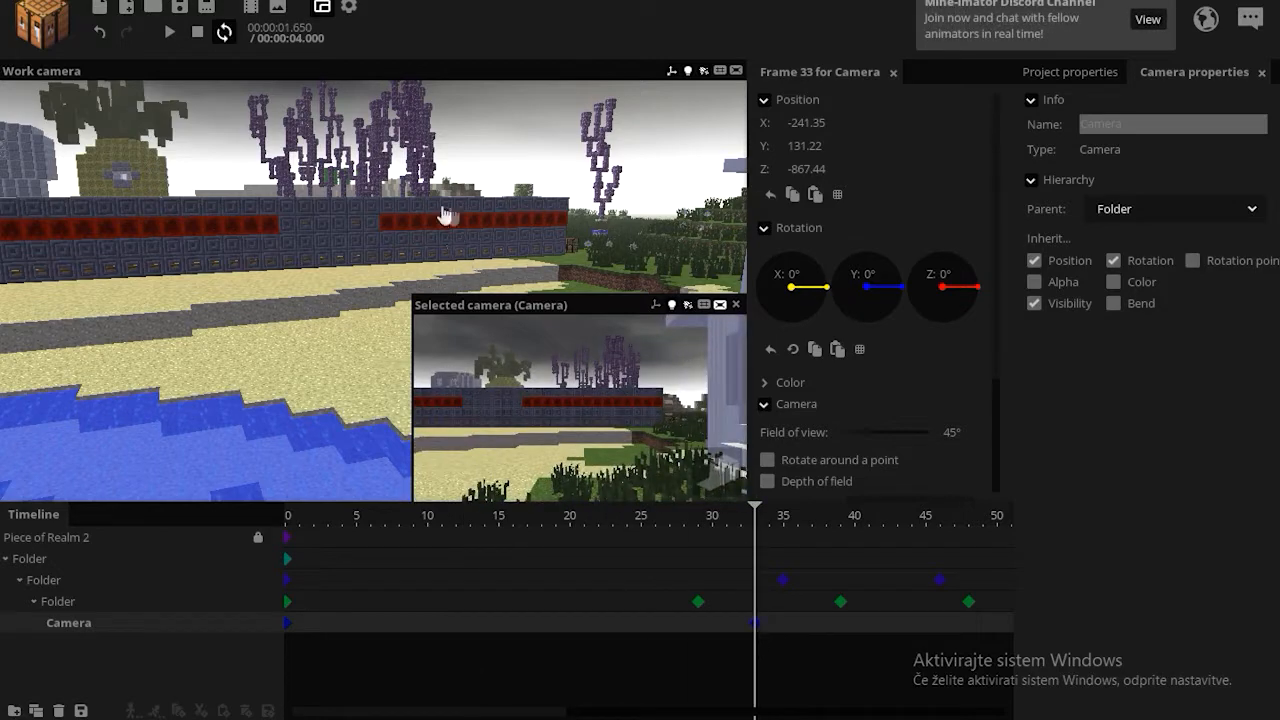
pyautogui.moveTo(447, 216)
pyautogui.mouseDown()
pyautogui.moveTo(430, 275)
pyautogui.moveTo(445, 218)
pyautogui.mouseUp()
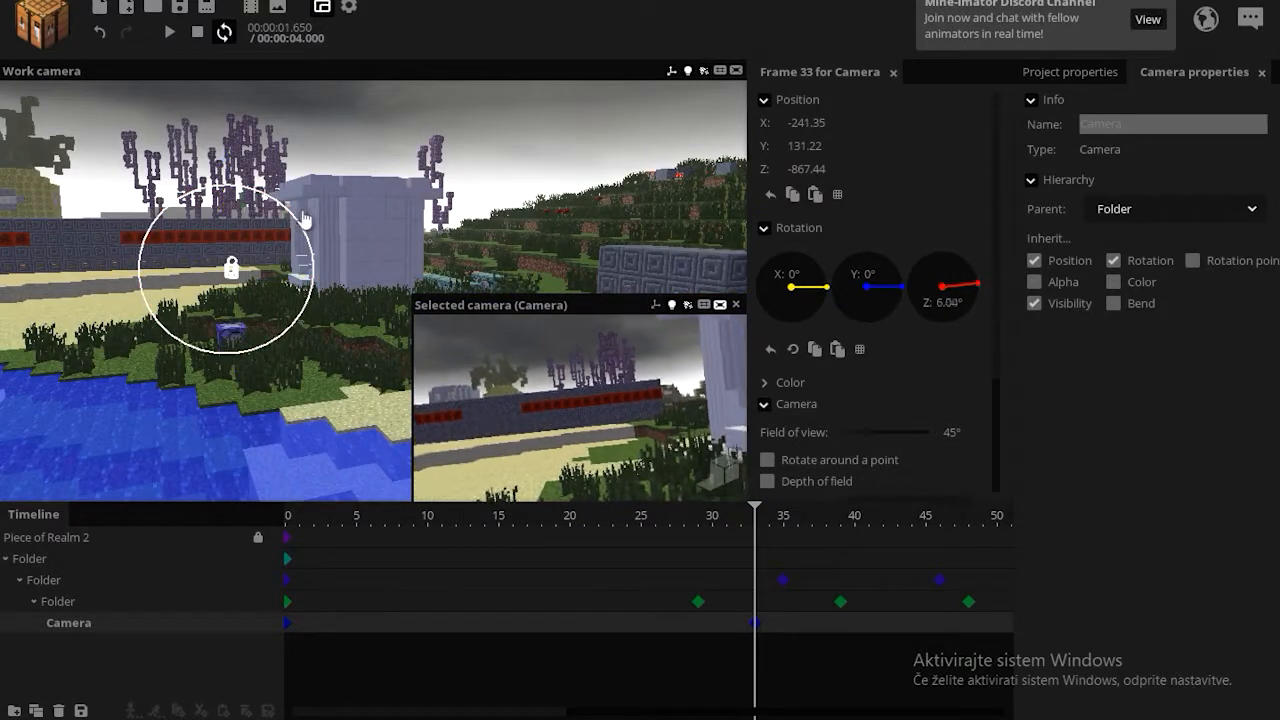
# - Keyframe the camera at frame 47 and tilt it the opposite way to a Z rotation of about -10°
pyautogui.moveTo(530, 711); pyautogui.dragTo(649, 711)
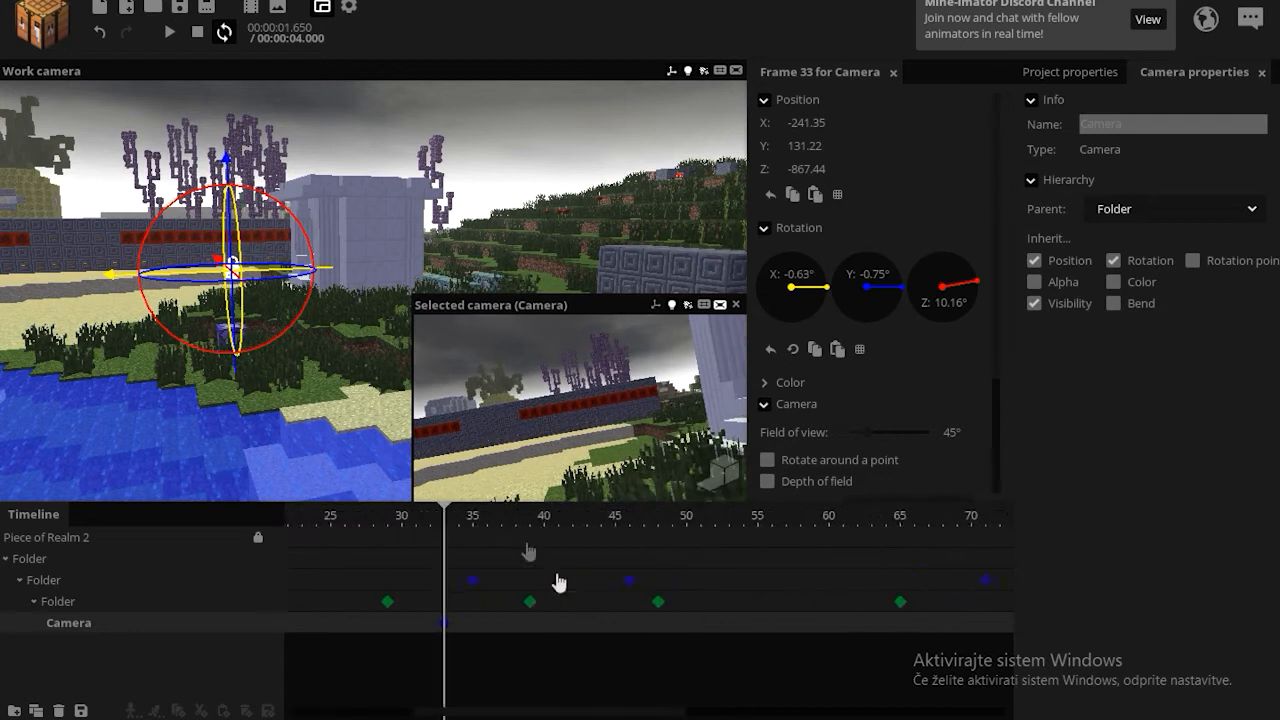
pyautogui.moveTo(632, 522); pyautogui.dragTo(645, 632)
pyautogui.moveTo(378, 218); pyautogui.dragTo(356, 192)
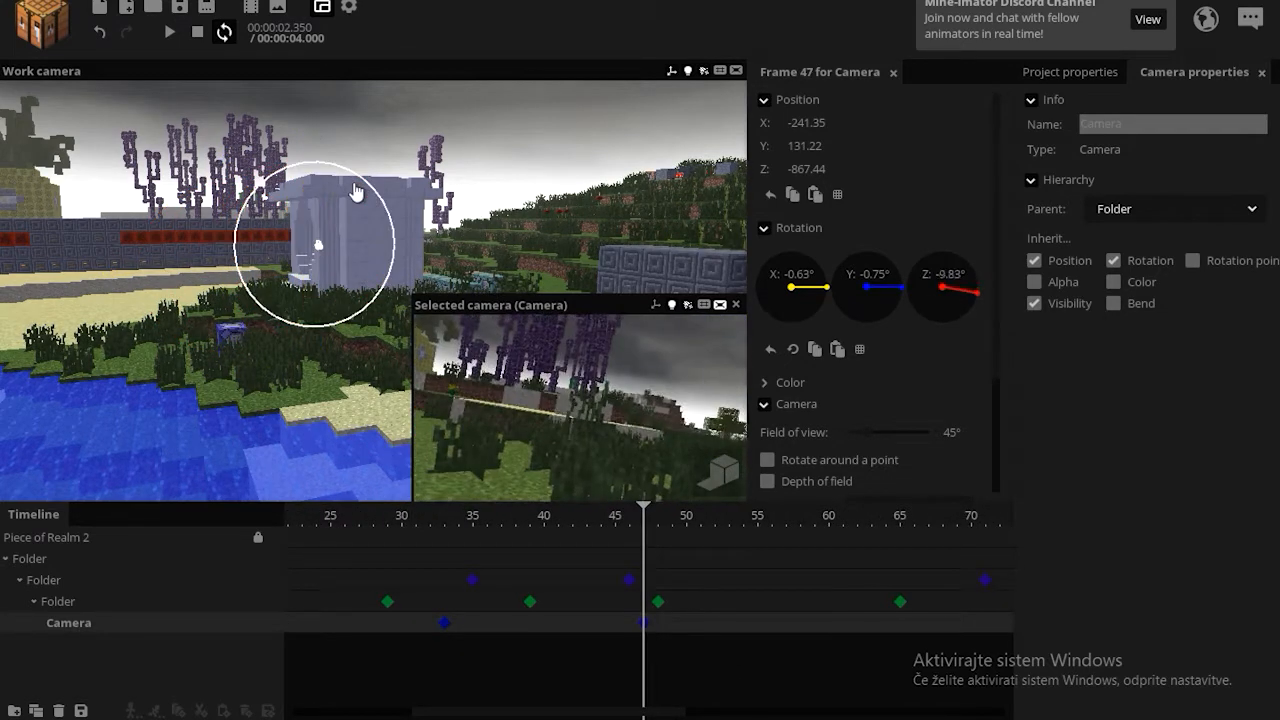
# - Keyframe the camera at frame 62 with a Z rotation of about 10.5° and at frame 77 with Z reset to 0°
pyautogui.moveTo(650, 711); pyautogui.dragTo(740, 713)
pyautogui.moveTo(556, 523); pyautogui.dragTo(630, 634)
pyautogui.moveTo(222, 190); pyautogui.dragTo(218, 202)
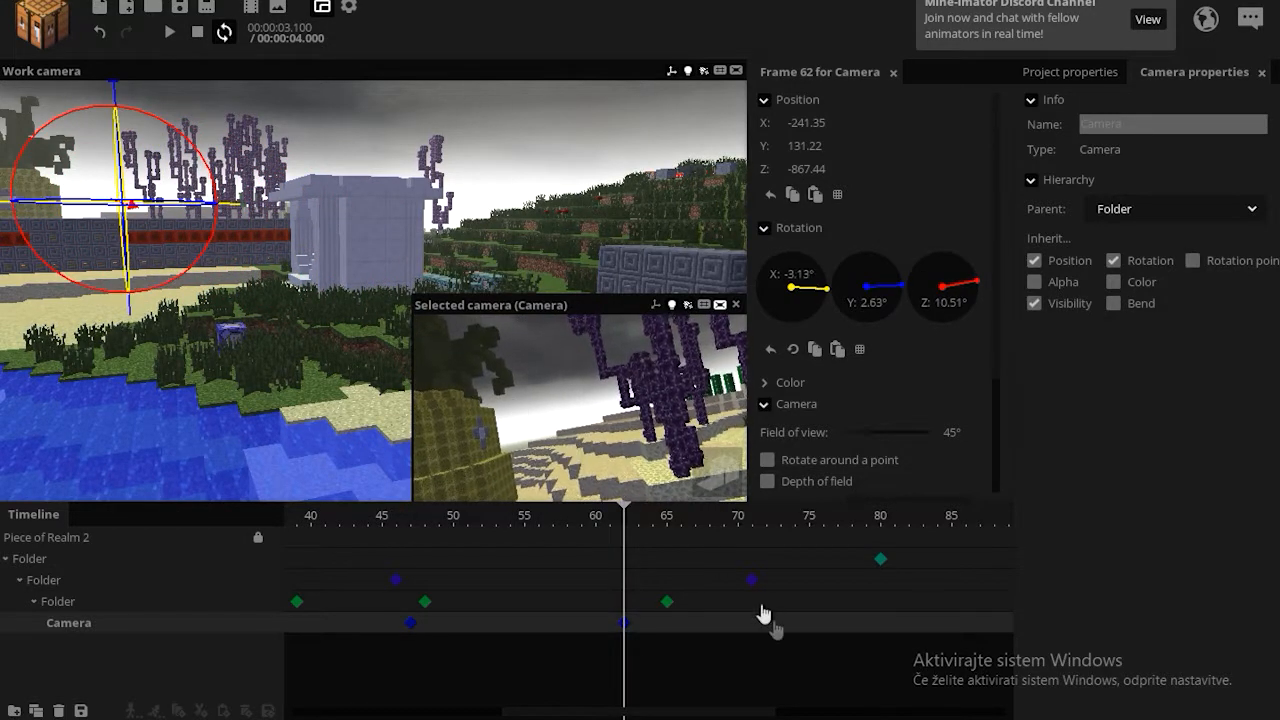
pyautogui.click(838, 625)
pyautogui.rightClick(934, 303)
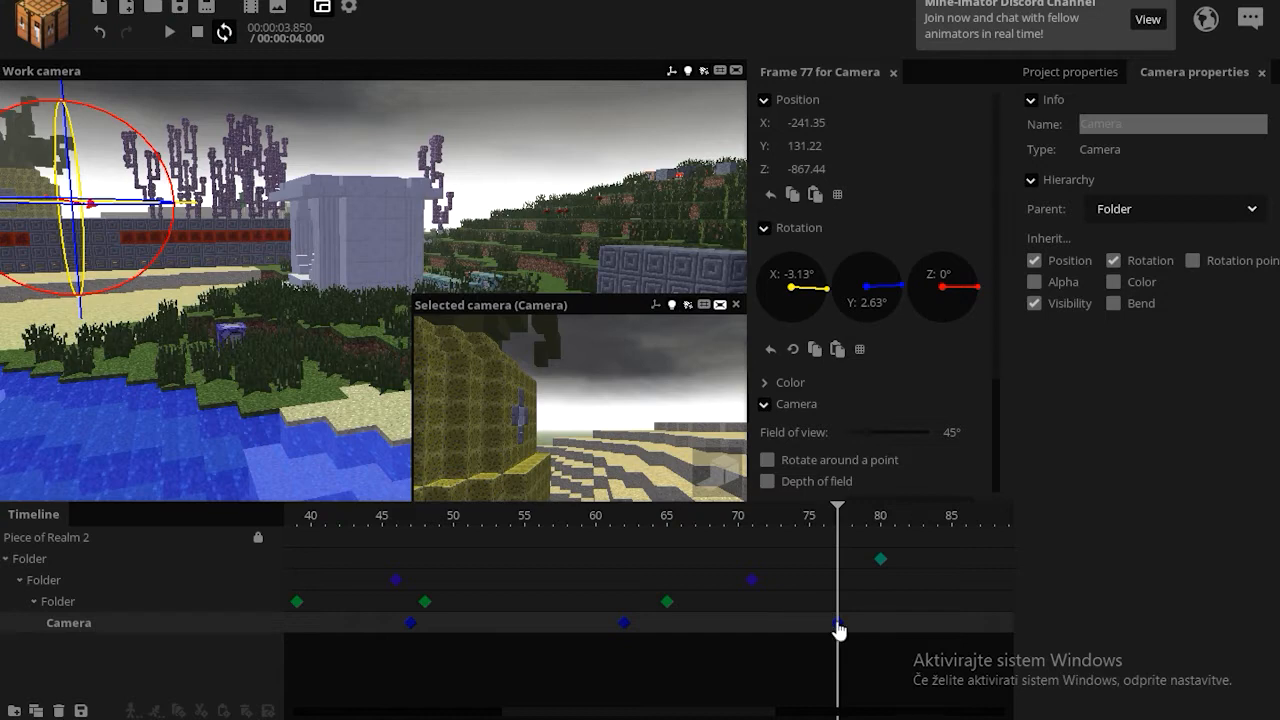
# - Select all the camera's keyframes together and set their transition to Ease in and out
pyautogui.moveTo(723, 711); pyautogui.dragTo(510, 711)
pyautogui.click(133, 631)
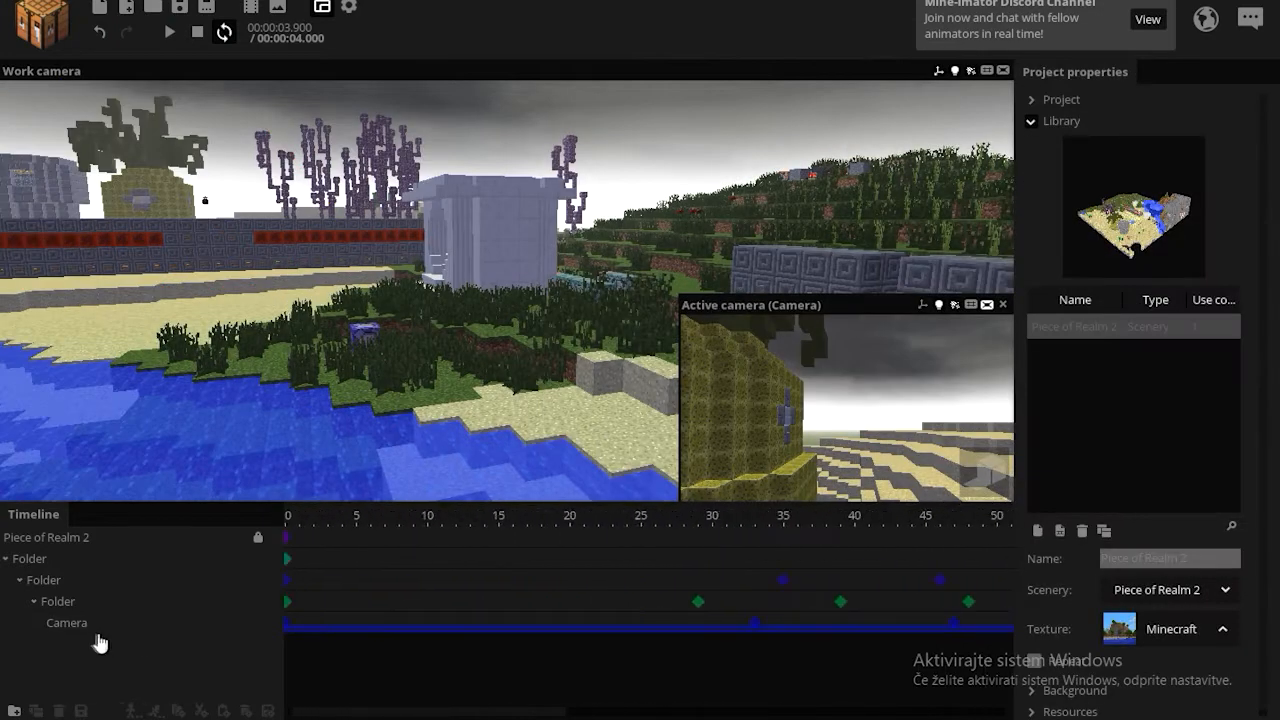
pyautogui.click(95, 631)
pyautogui.click(766, 518)
pyautogui.click(999, 460)
pyautogui.click(969, 443)
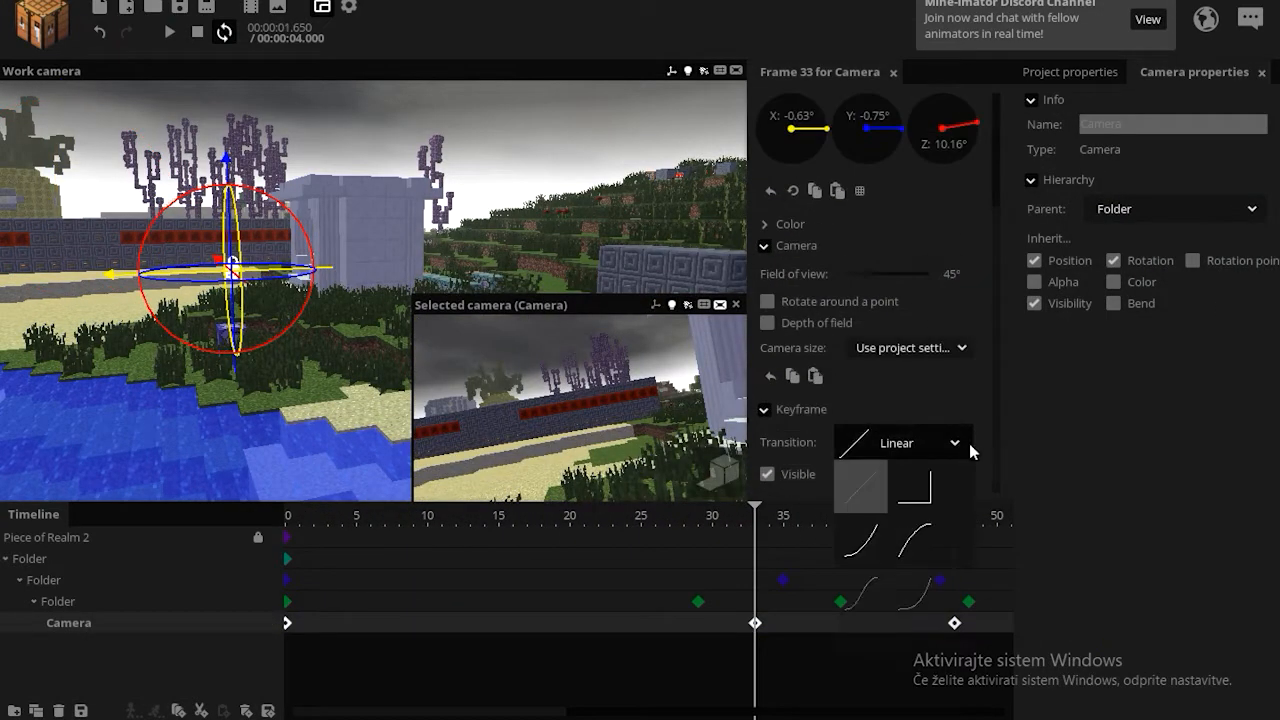
pyautogui.click(874, 612)
# - Play back the complete camera motion from frame 0 and save the project
pyautogui.moveTo(756, 522); pyautogui.dragTo(160, 548)
pyautogui.press('space')
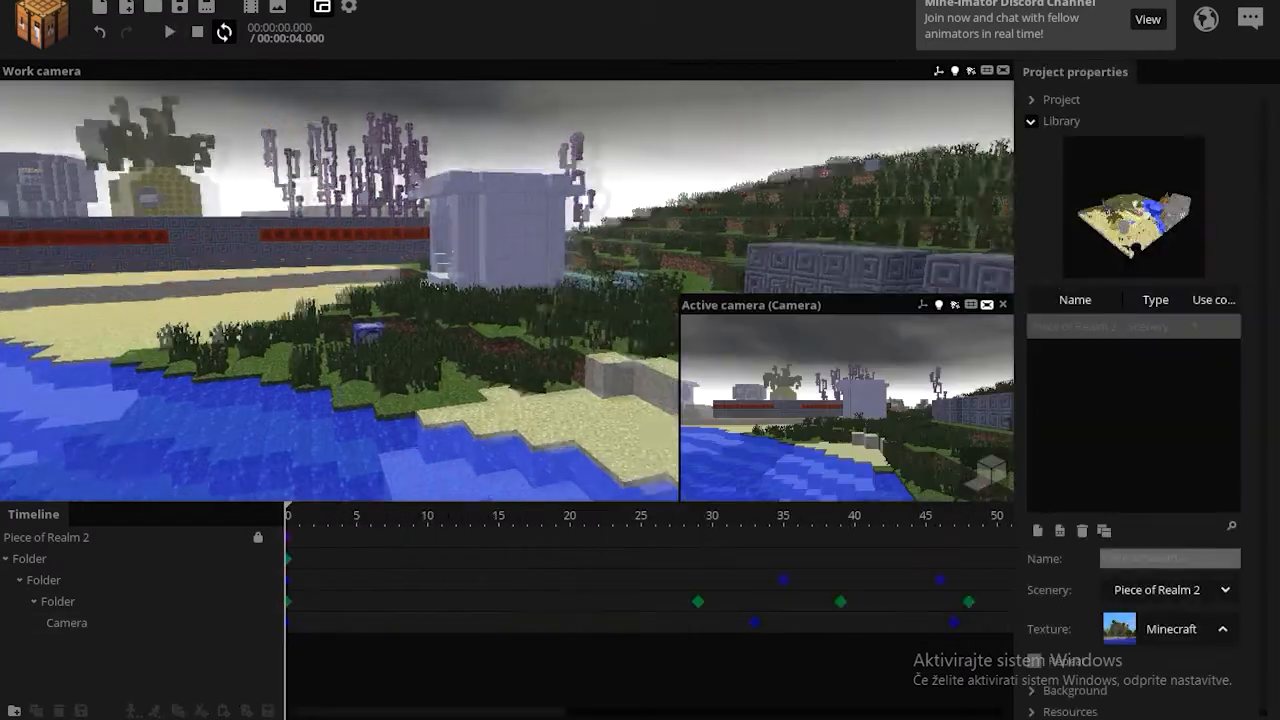
pyautogui.click(177, 10)
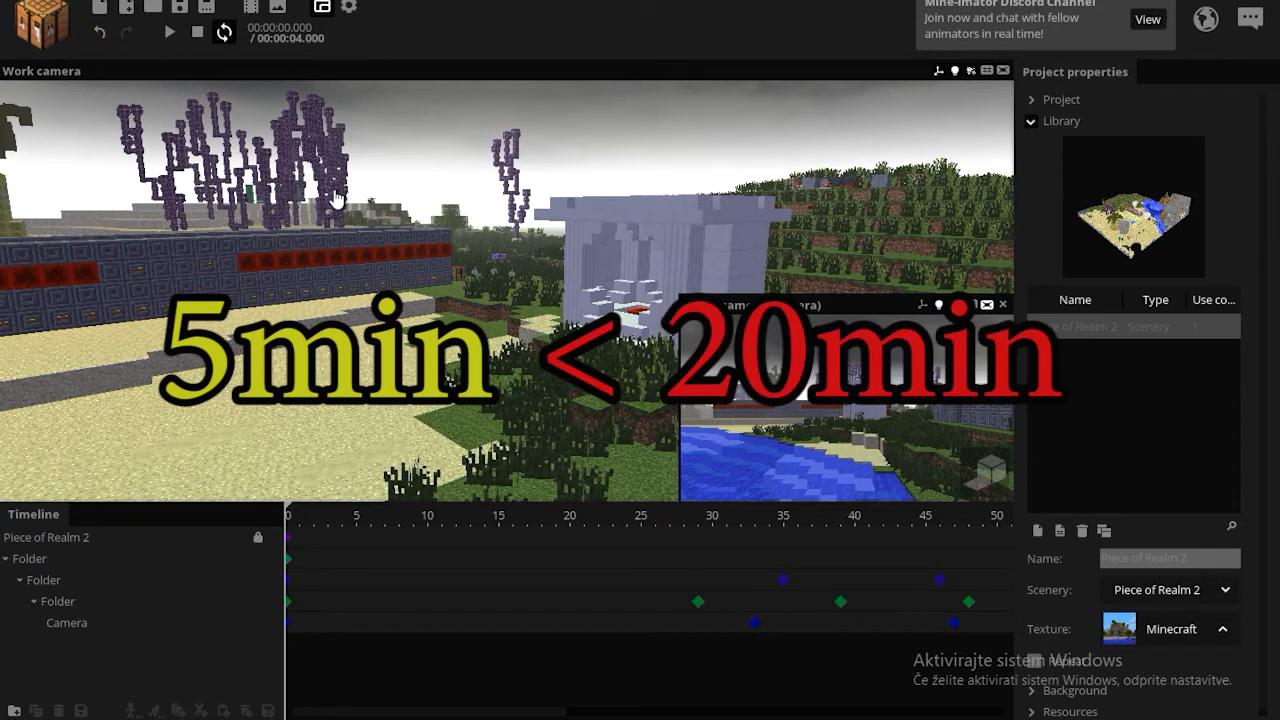
pyautogui.press('space')
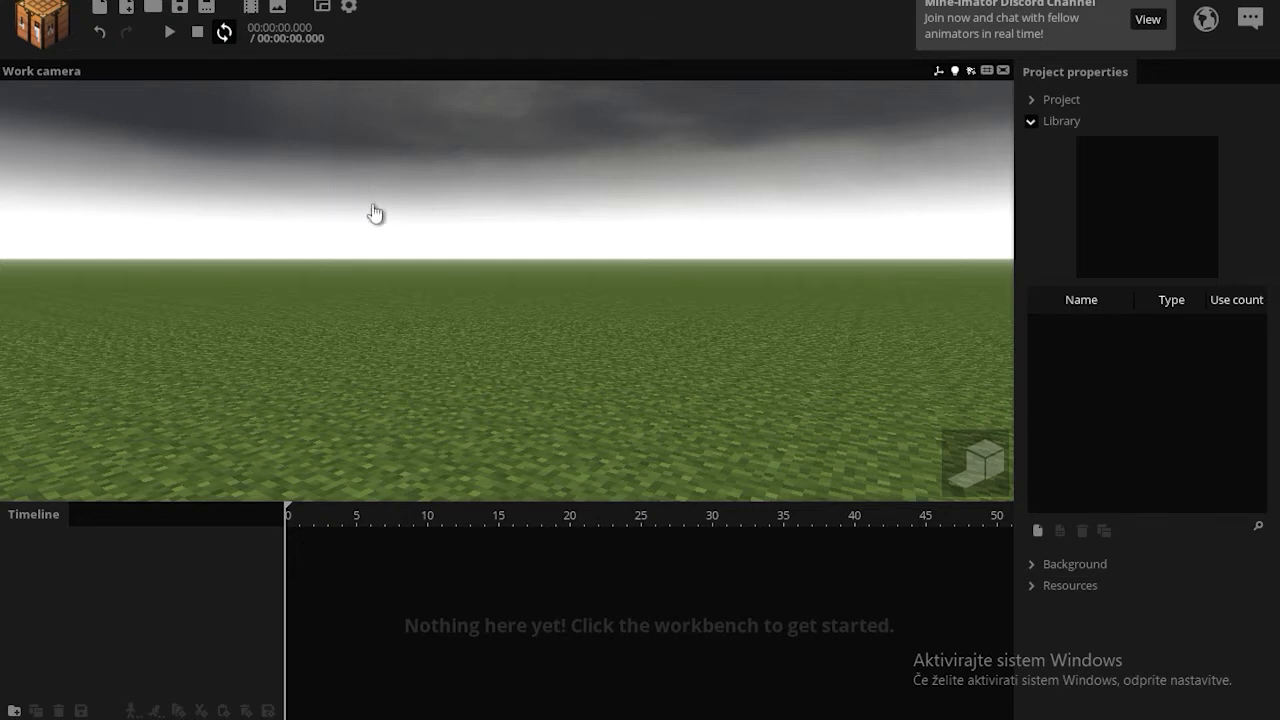
# - Create a Steve character in the empty scene and view it from the front
pyautogui.moveTo(373, 208); pyautogui.dragTo(371, 211)
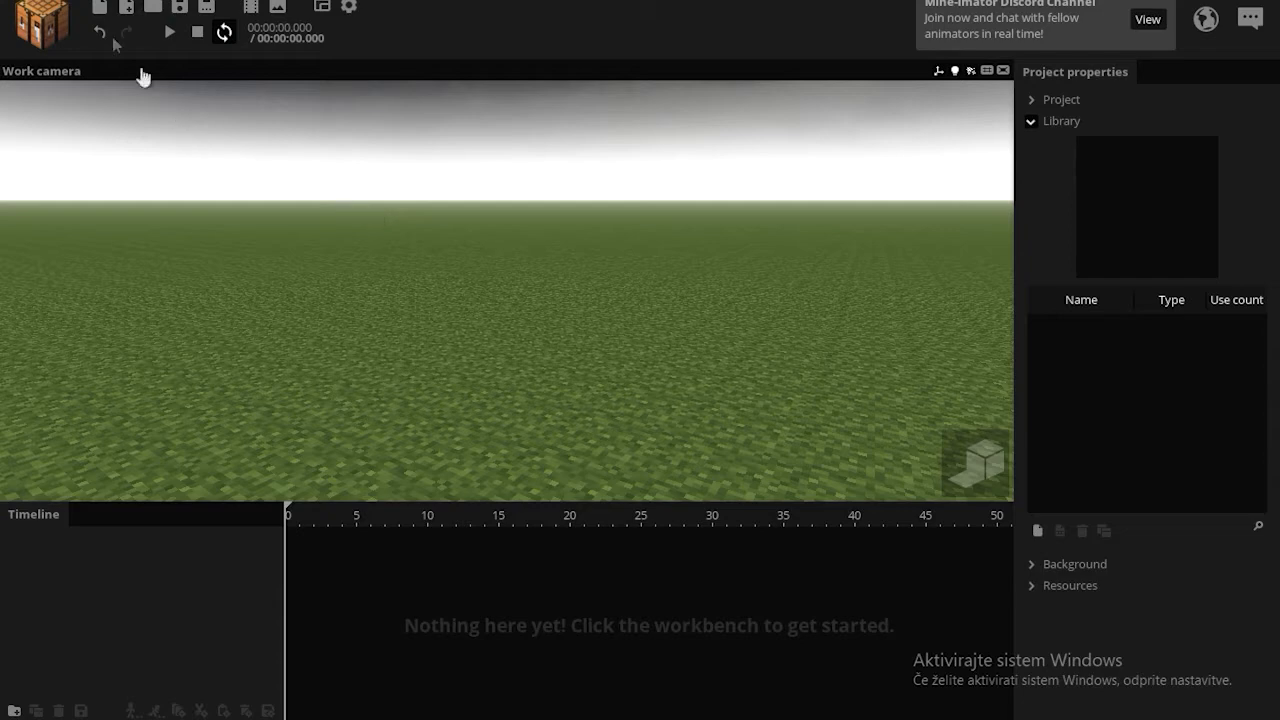
pyautogui.click(40, 25)
pyautogui.click(40, 88)
pyautogui.click(529, 529)
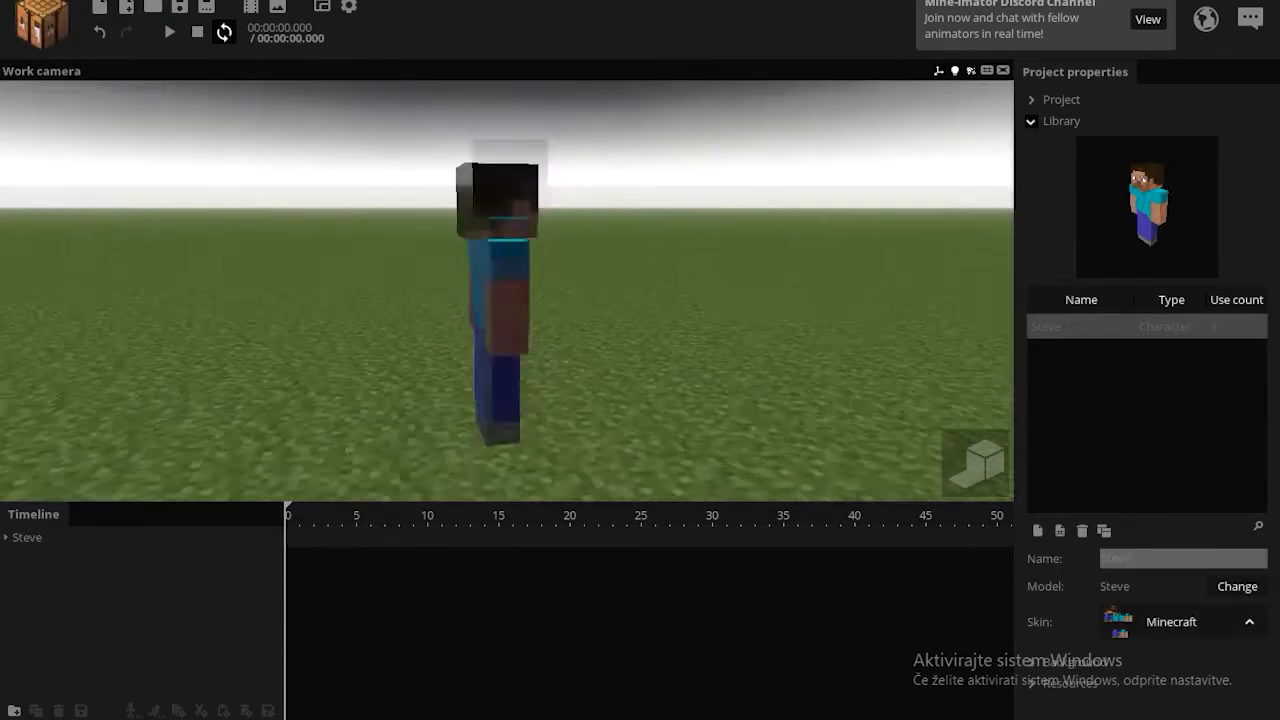
pyautogui.moveTo(540, 242); pyautogui.dragTo(538, 242)
pyautogui.moveTo(690, 277); pyautogui.dragTo(690, 278, button='right')
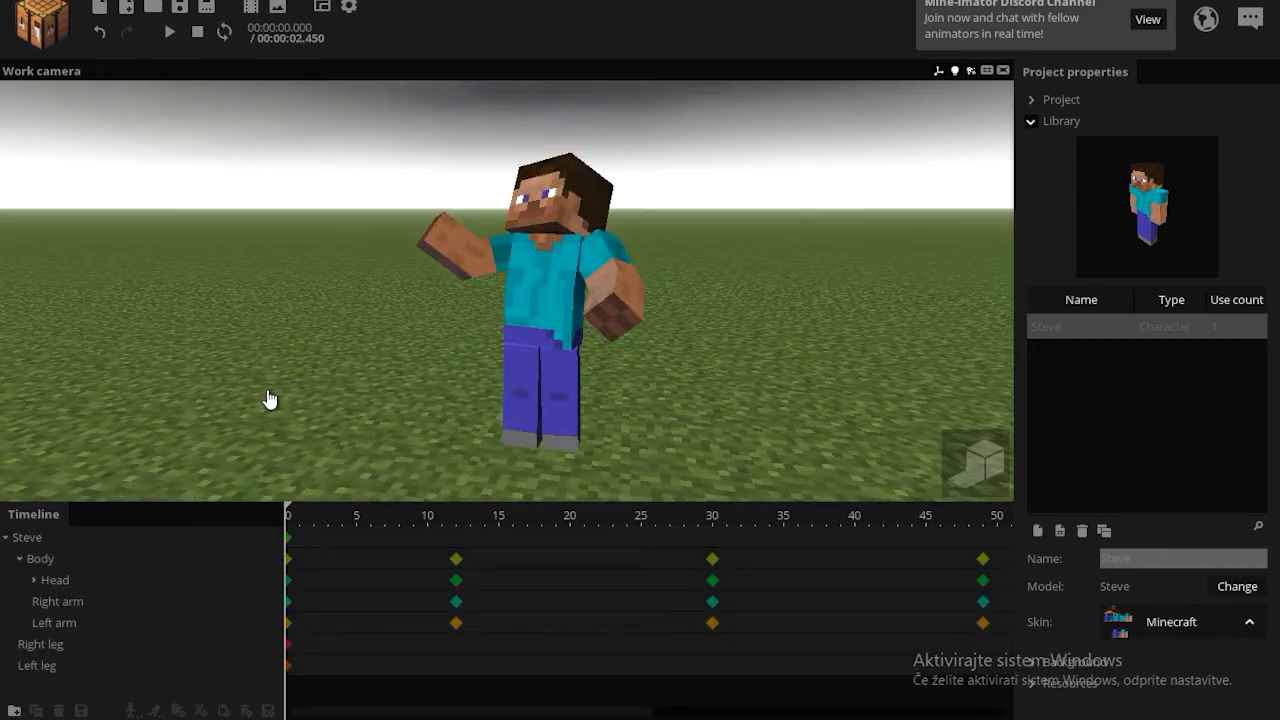
# - Play back Steve's body, head and arm animation, turn on looping and play it again
pyautogui.press('space')
pyautogui.press('space')
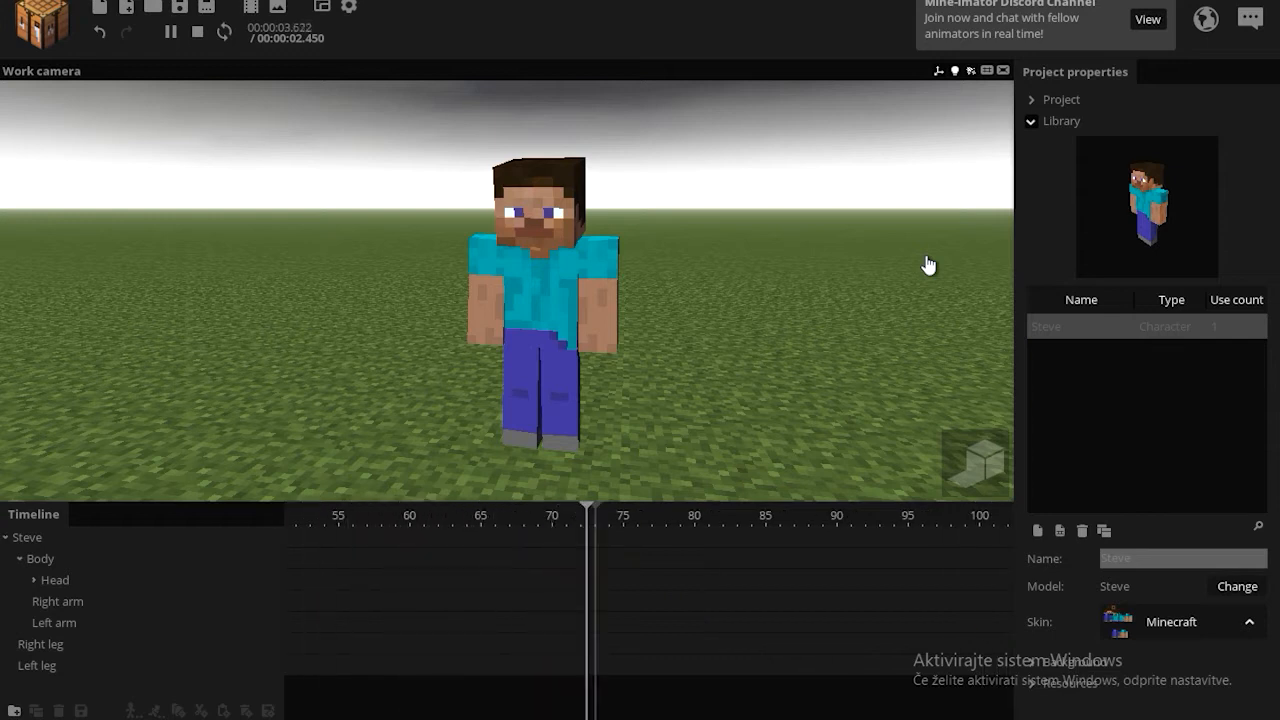
pyautogui.press('space')
pyautogui.click(226, 32)
pyautogui.press('space')
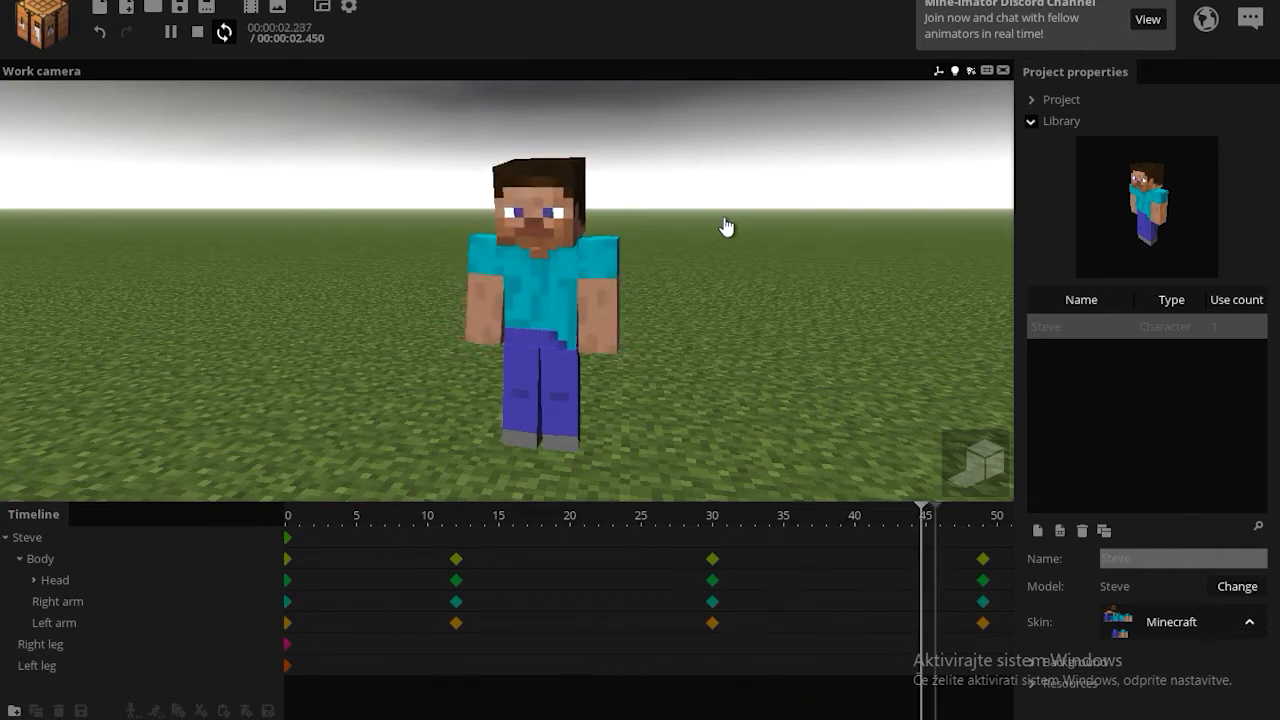
pyautogui.press('space')
# - Examine Steve's starting pose at frame 0 from several angles and distances
pyautogui.press('w')
pyautogui.moveTo(727, 228)
pyautogui.mouseDown(button='right')
pyautogui.moveTo(727, 244)
pyautogui.moveTo(727, 228)
pyautogui.mouseUp(button='right')
pyautogui.press('s')
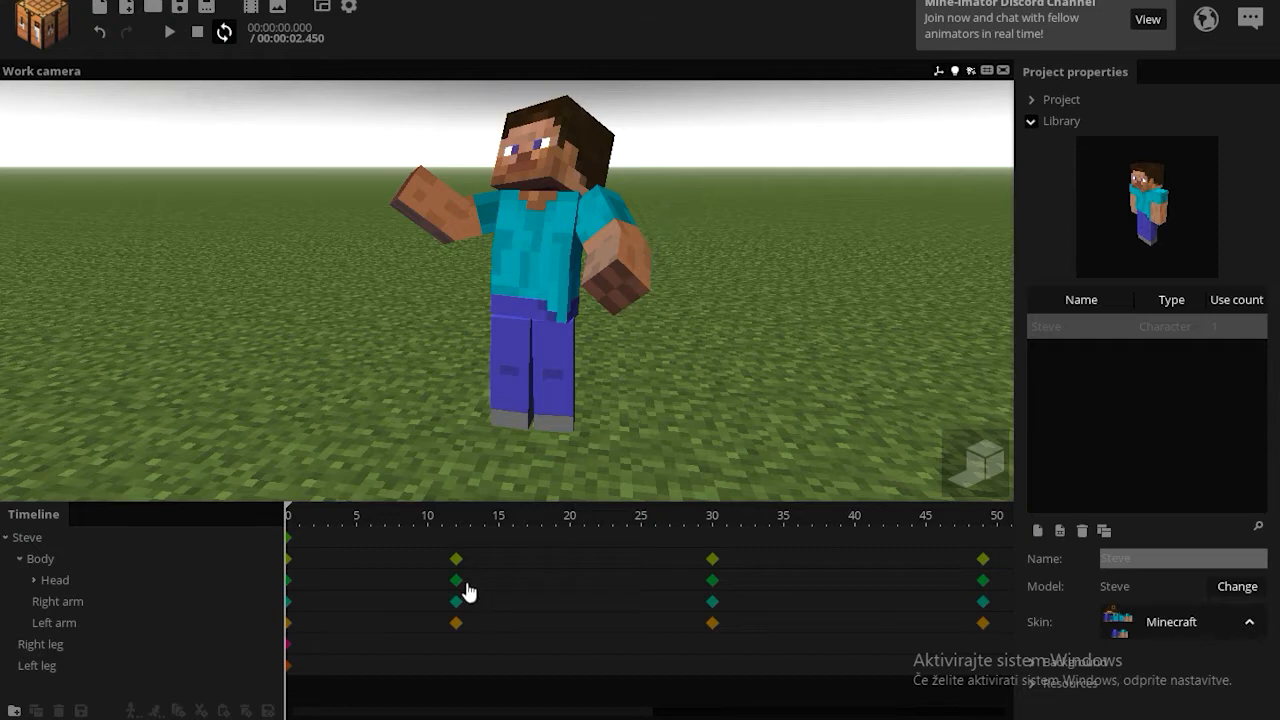
pyautogui.moveTo(408, 440); pyautogui.dragTo(377, 418)
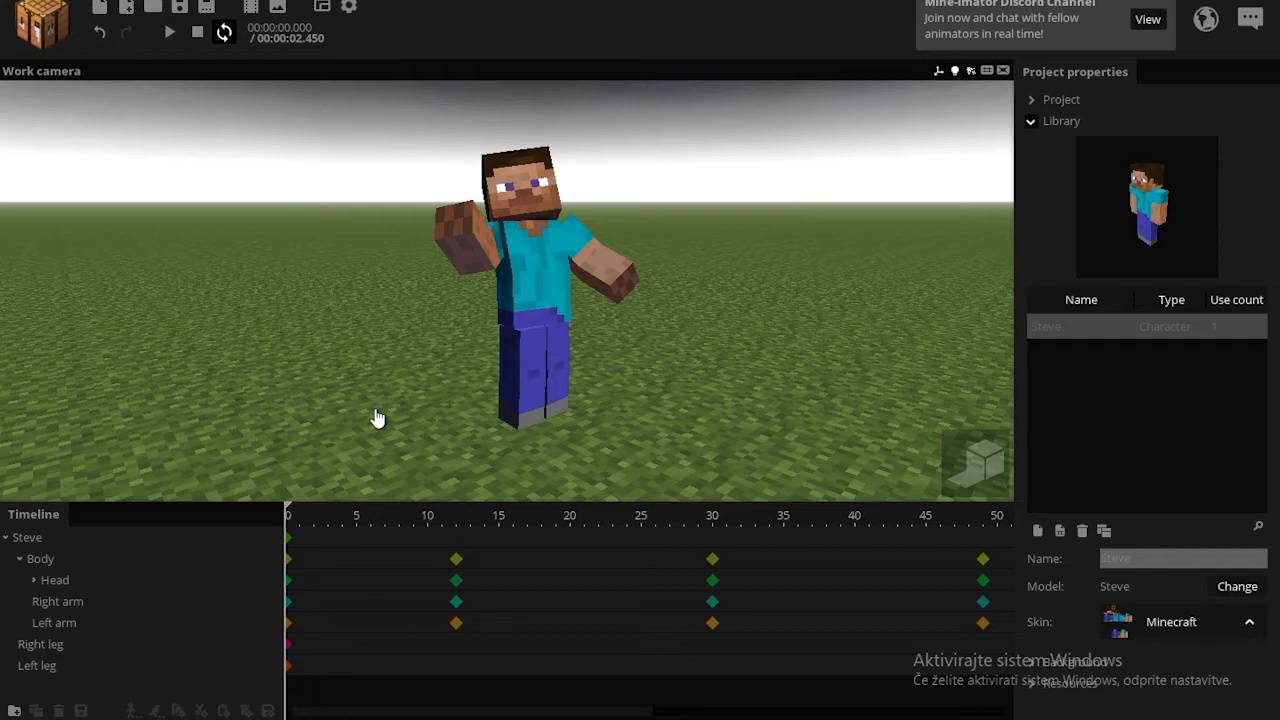
pyautogui.moveTo(474, 384); pyautogui.dragTo(289, 255)
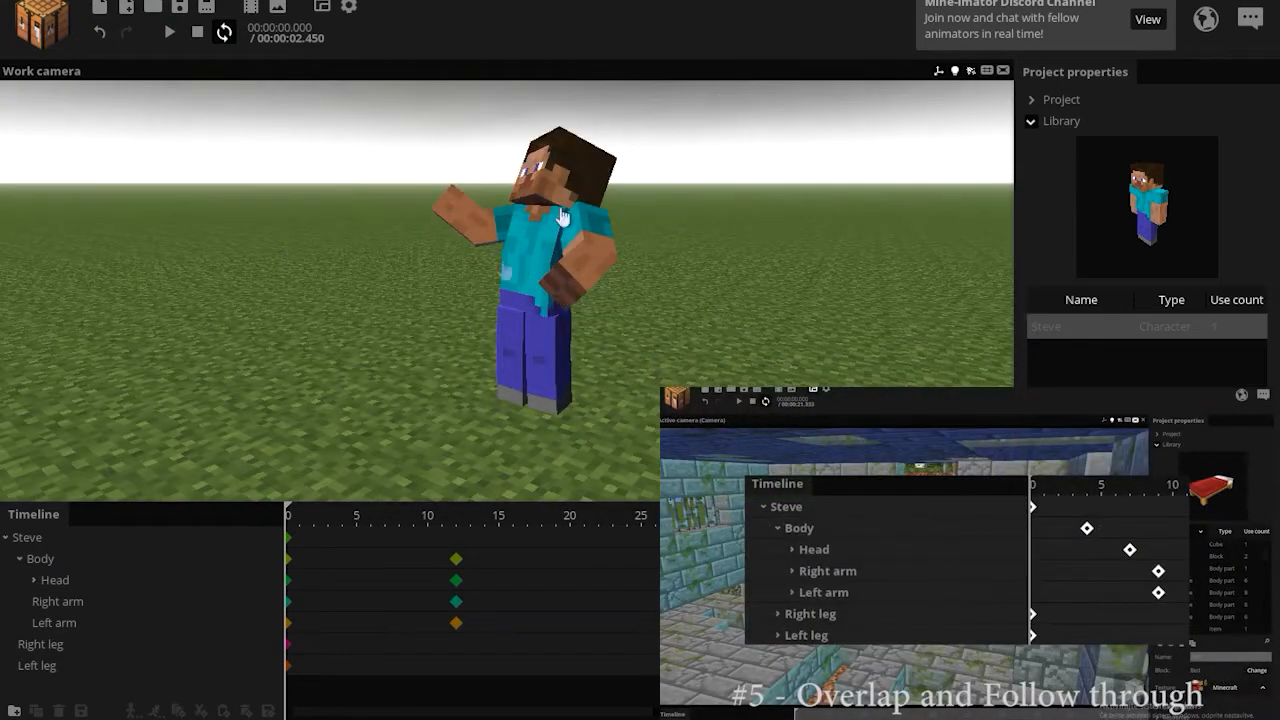
pyautogui.press('w')
pyautogui.moveTo(540, 430); pyautogui.dragTo(580, 425, button='right')
pyautogui.press('s')
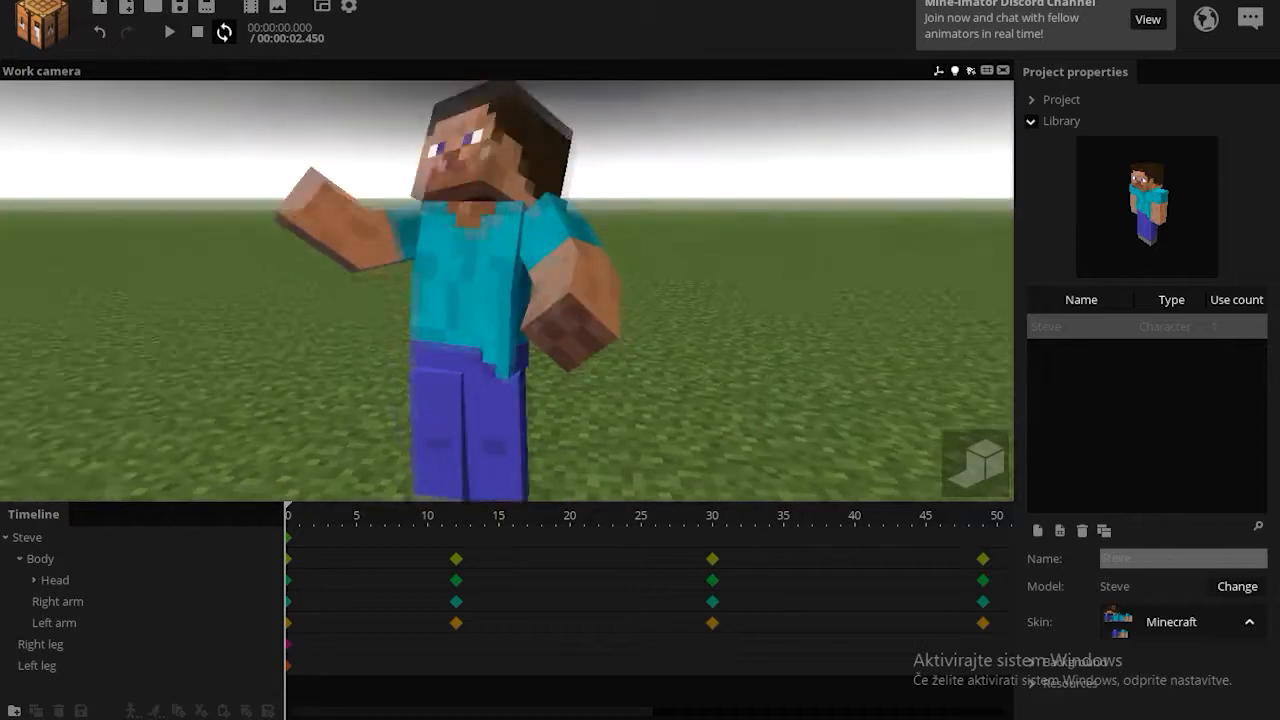
# - Check the body's bend at frame 12 and delay the head's keyframe there to frame 14
pyautogui.click(461, 562)
pyautogui.scroll(3, 529, 351)
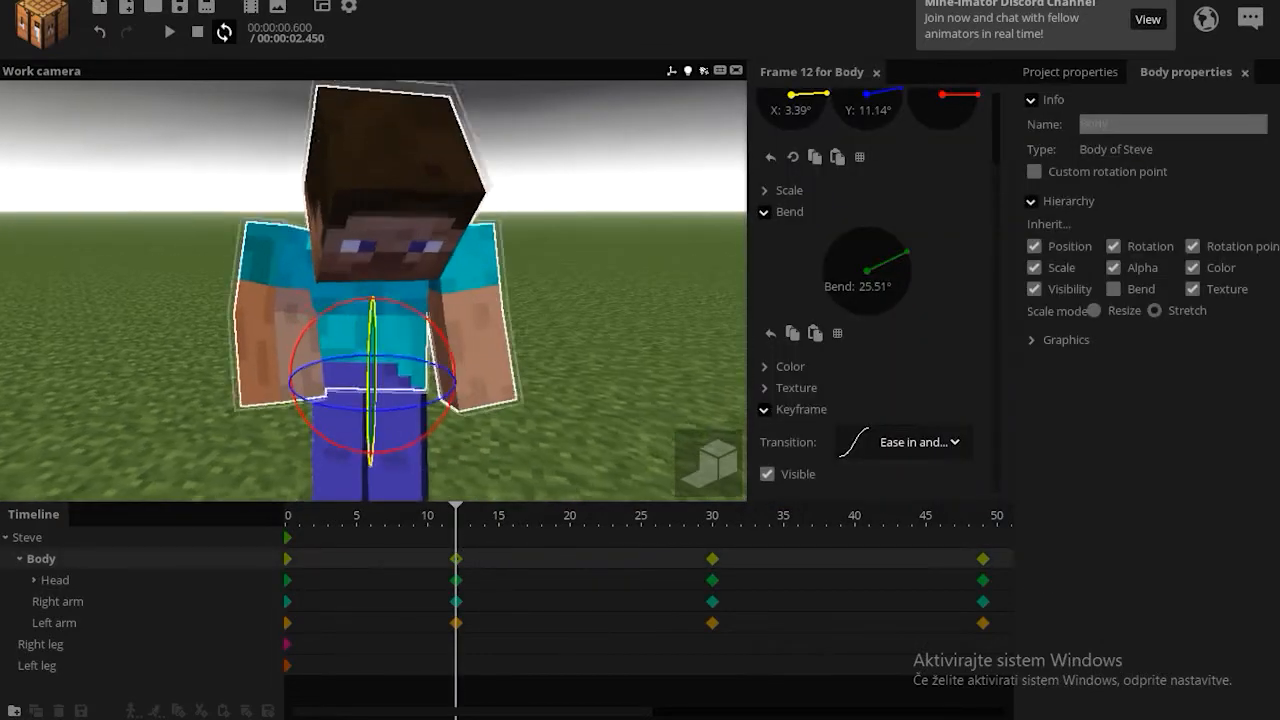
pyautogui.moveTo(495, 464); pyautogui.dragTo(510, 456)
pyautogui.moveTo(434, 302); pyautogui.dragTo(486, 286)
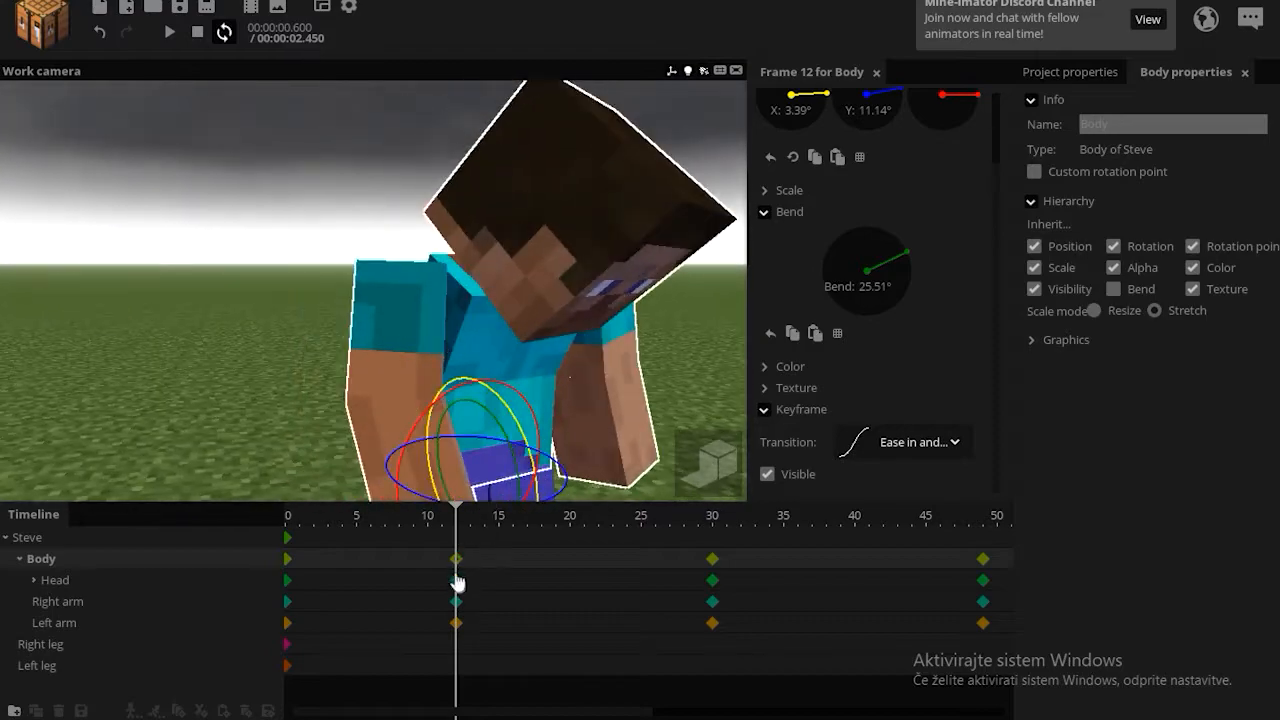
pyautogui.click(456, 581)
pyautogui.moveTo(457, 582); pyautogui.dragTo(482, 578)
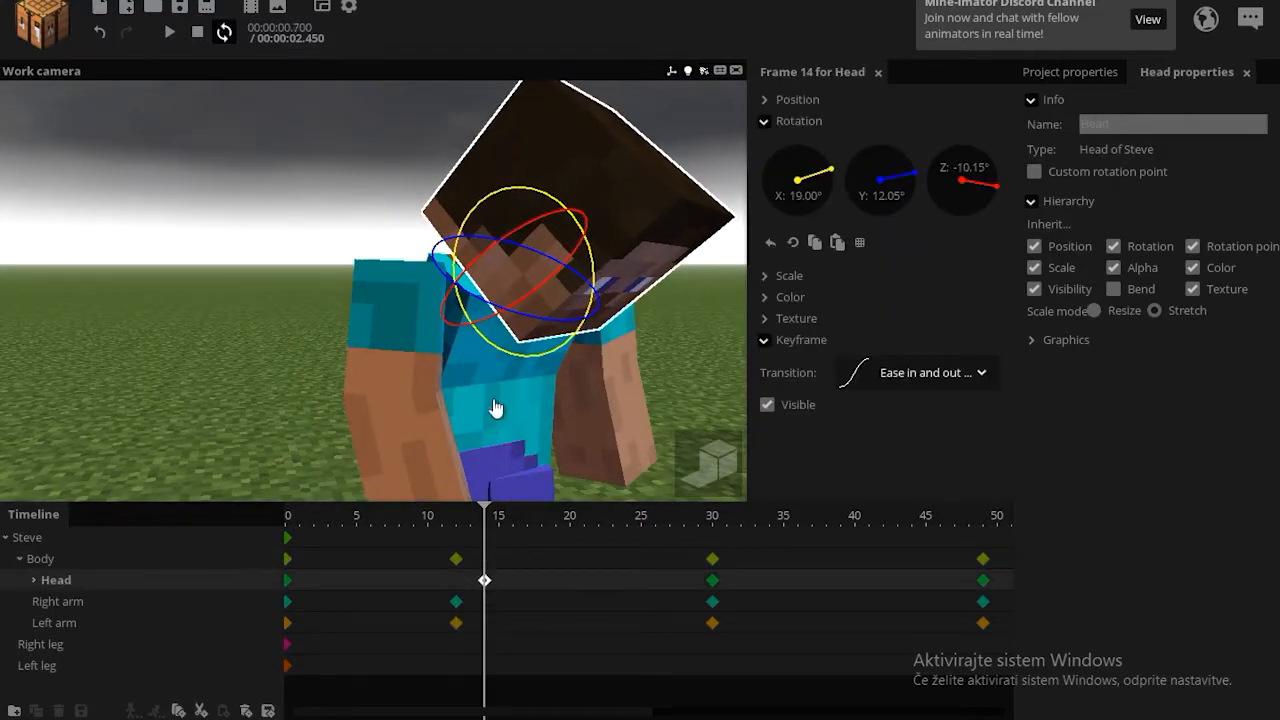
# - Delay the frame 12 arm keyframes, right arm to frame 17 and left arm to frame 16, and play back the motion
pyautogui.moveTo(497, 408); pyautogui.dragTo(457, 396)
pyautogui.moveTo(526, 298); pyautogui.dragTo(497, 405)
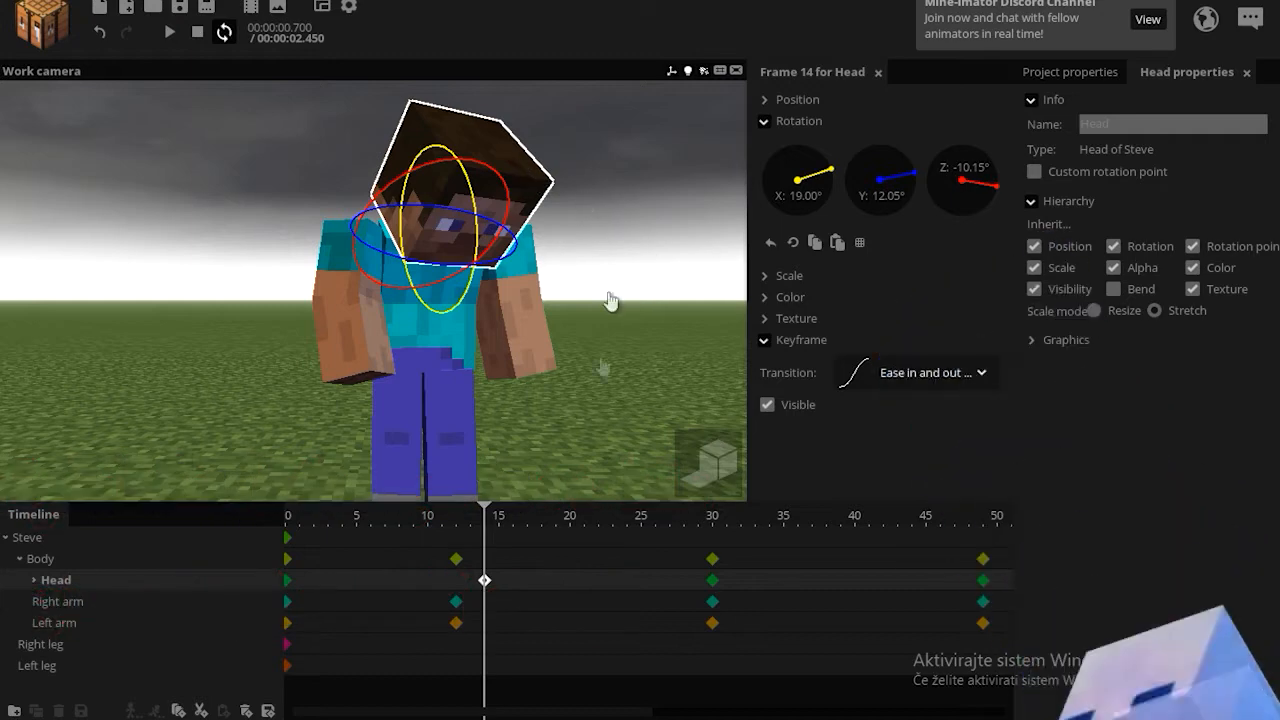
pyautogui.moveTo(476, 594); pyautogui.dragTo(514, 626)
pyautogui.click(527, 623)
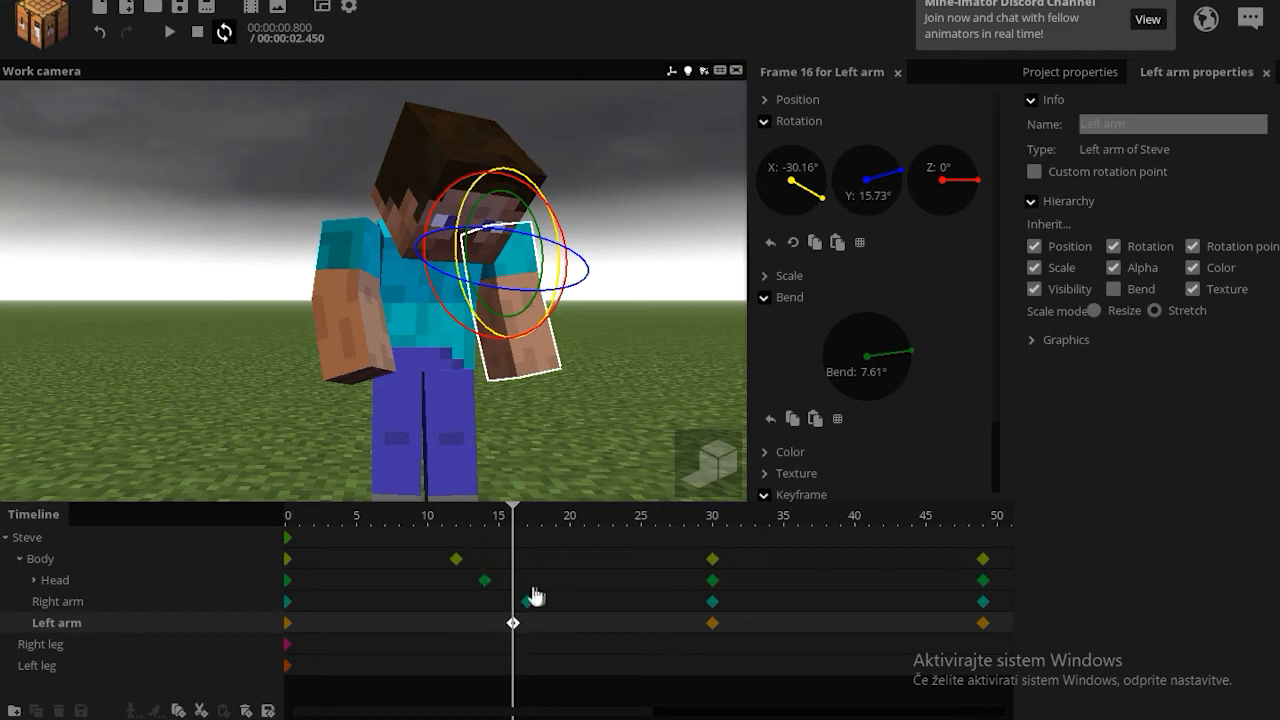
pyautogui.press('space')
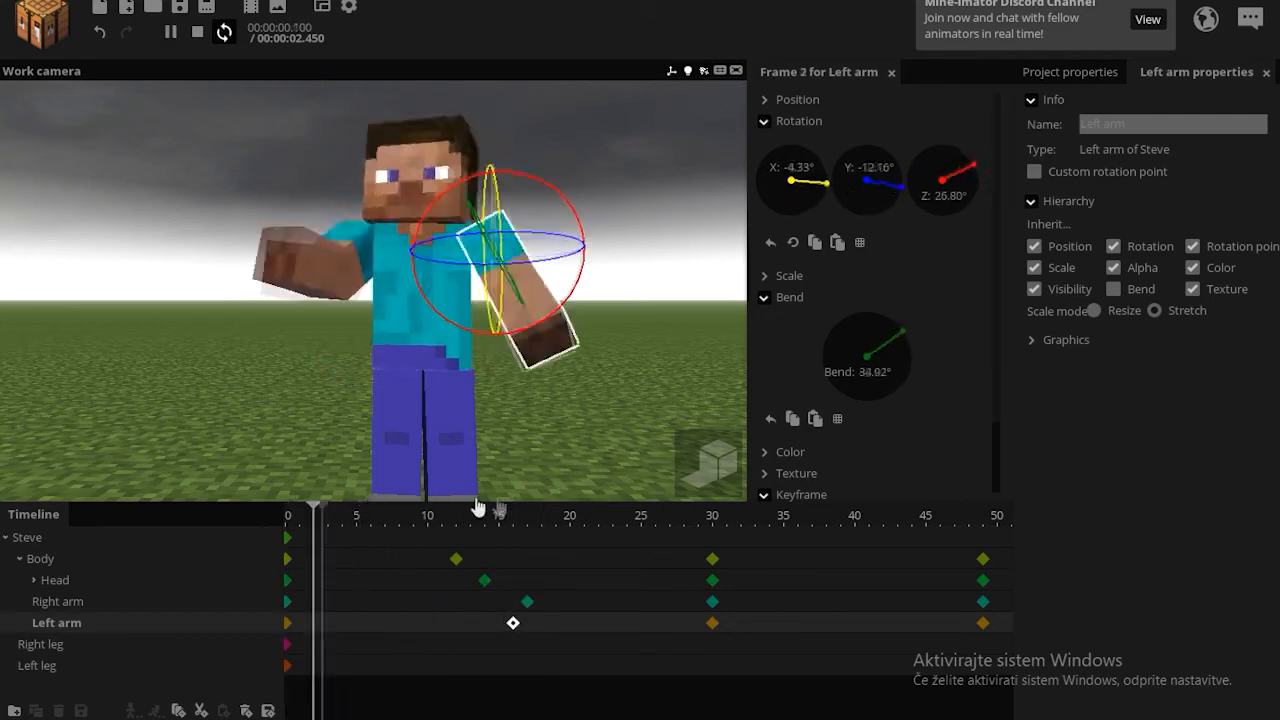
# - Shift the body's keyframe to frame 11 and the head's to frame 13, and play back from frame 0
pyautogui.click(457, 558)
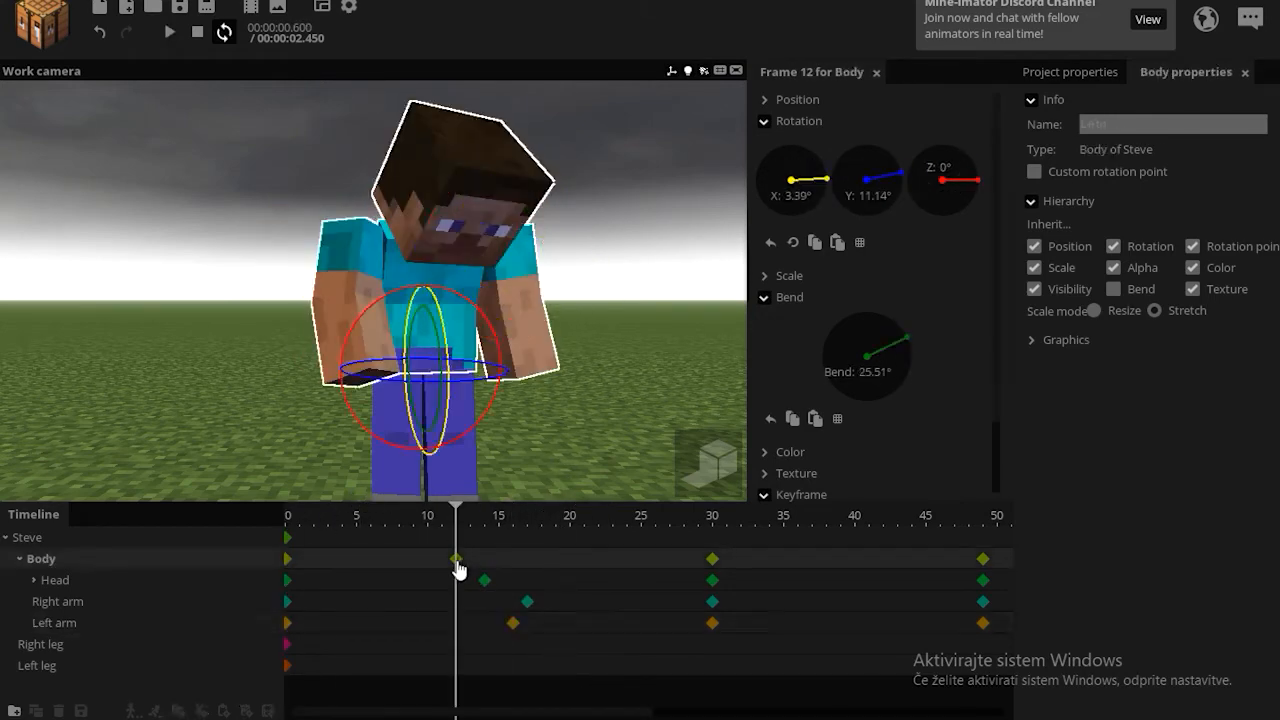
pyautogui.moveTo(455, 560); pyautogui.dragTo(470, 581)
pyautogui.click(482, 585)
pyautogui.moveTo(461, 525); pyautogui.dragTo(280, 526)
pyautogui.press('space')
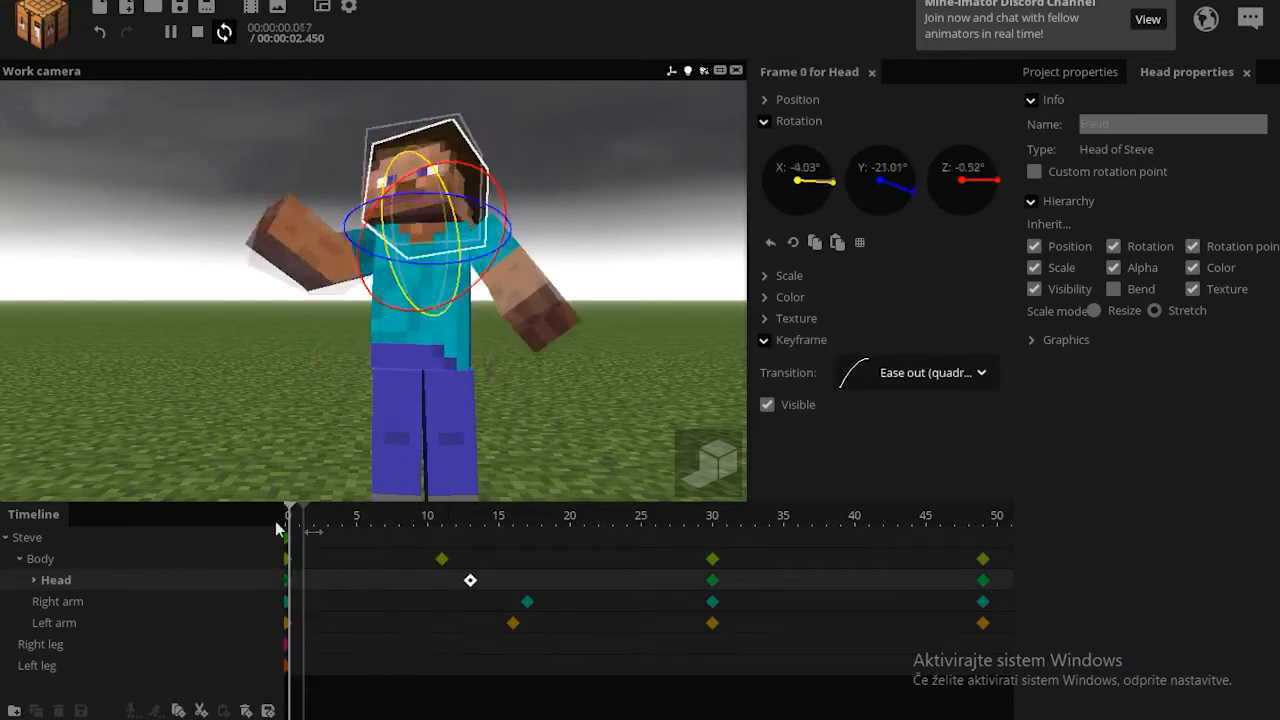
# - Scrub Steve's motion around frames 11 to 16 to check the staggered body, head and arm keyframes, and replay it
pyautogui.press('space')
pyautogui.moveTo(441, 525); pyautogui.dragTo(503, 643)
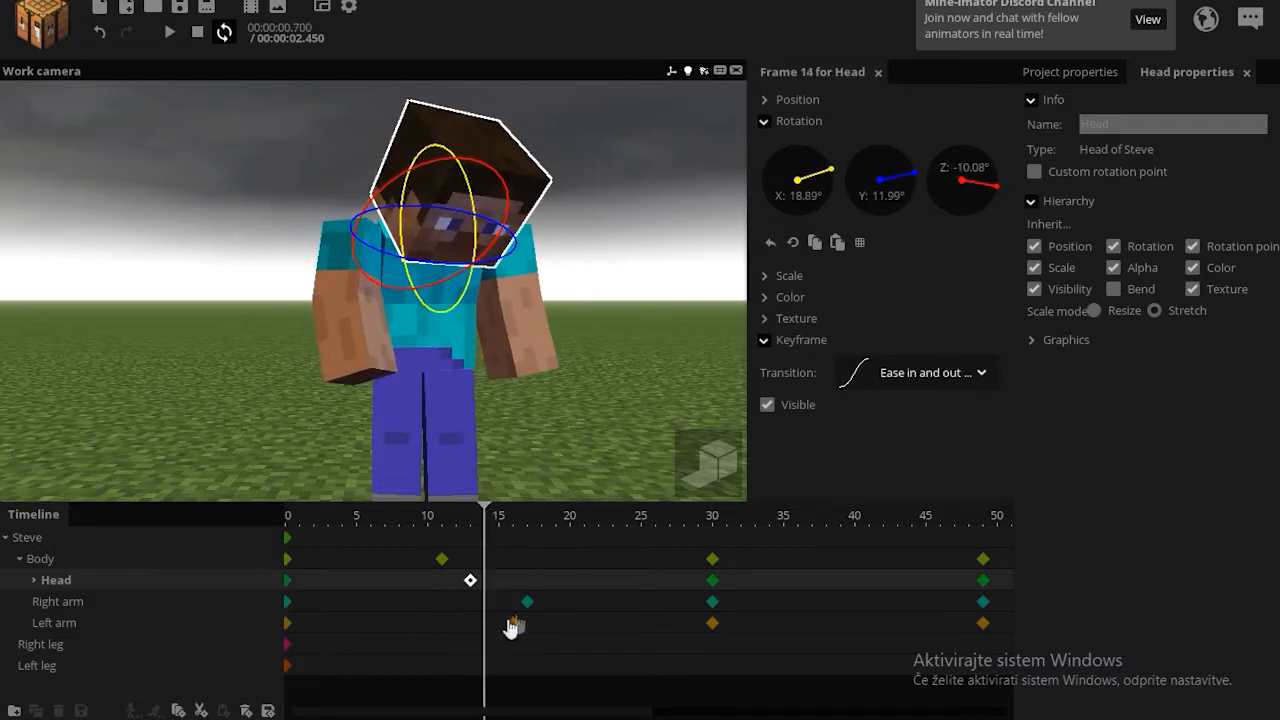
pyautogui.click(442, 558)
pyautogui.moveTo(452, 528); pyautogui.dragTo(200, 523)
pyautogui.press('space')
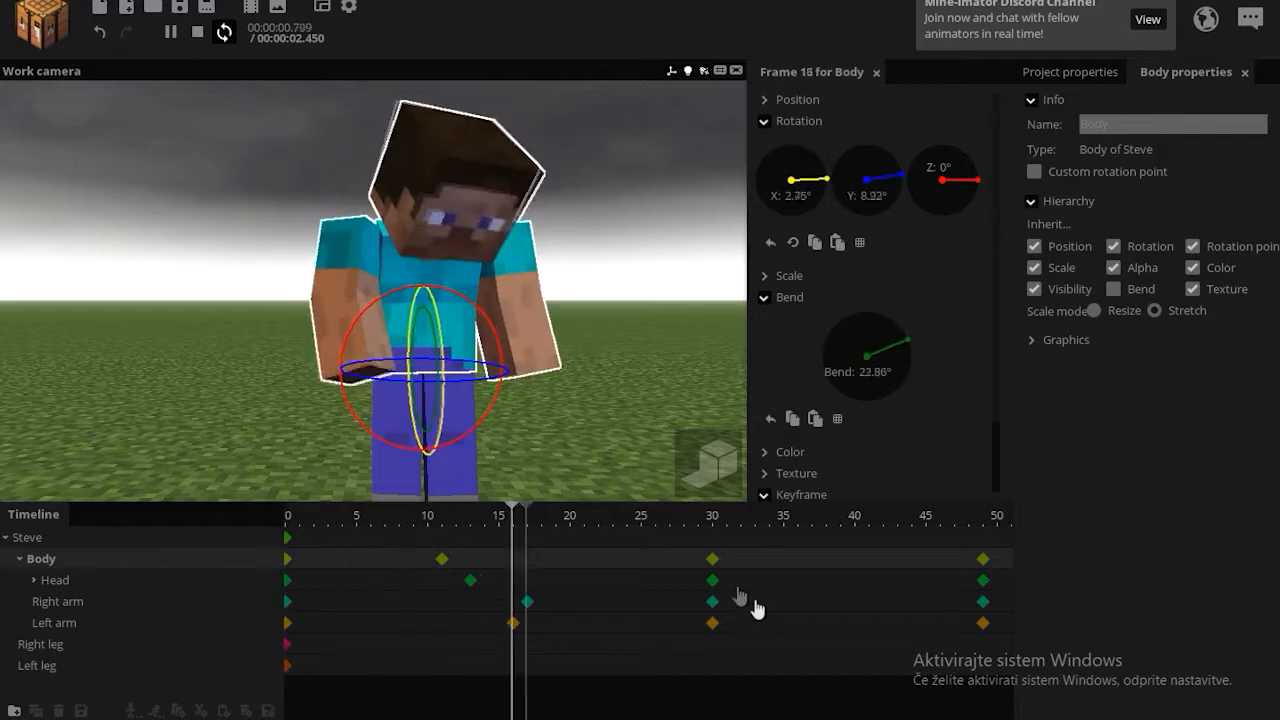
# - Delay Steve's remaining keyframes: head to frames 32 and 51, right arm to 35 and 56, left arm to 36 and 54
pyautogui.press('space')
pyautogui.moveTo(712, 581); pyautogui.dragTo(704, 628)
pyautogui.moveTo(712, 604); pyautogui.dragTo(784, 606)
pyautogui.moveTo(784, 623); pyautogui.dragTo(798, 624)
pyautogui.moveTo(621, 711); pyautogui.dragTo(744, 582)
pyautogui.moveTo(733, 598); pyautogui.dragTo(705, 633)
pyautogui.moveTo(714, 603); pyautogui.dragTo(817, 602)
pyautogui.click(802, 627)
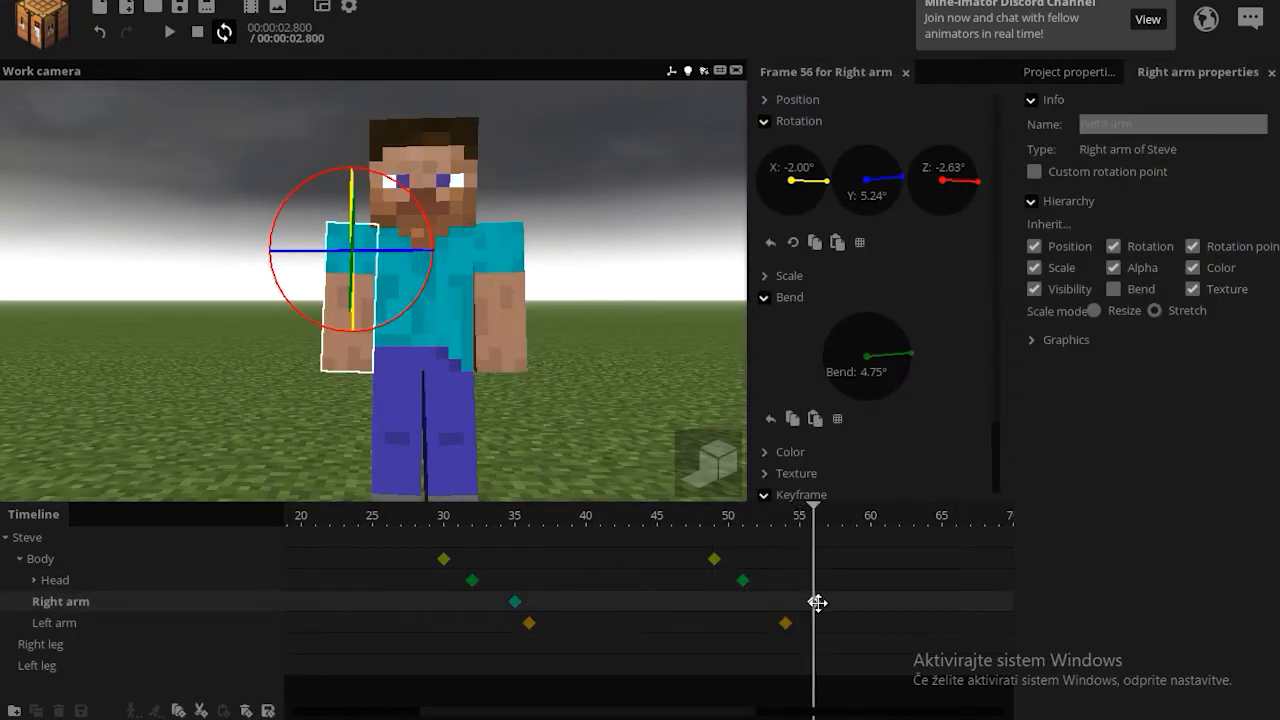
# - Play back Steve's staggered motion and scrub back to frame 32 to inspect the pose
pyautogui.click(785, 530)
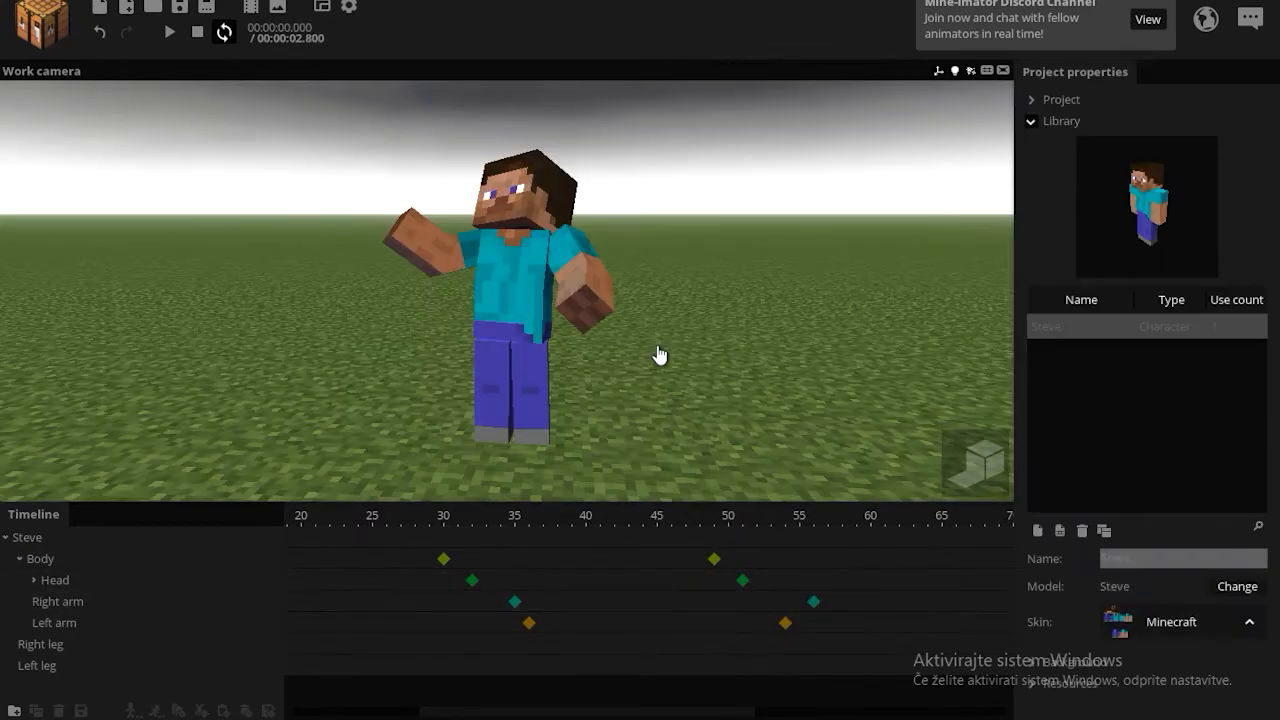
pyautogui.press('space')
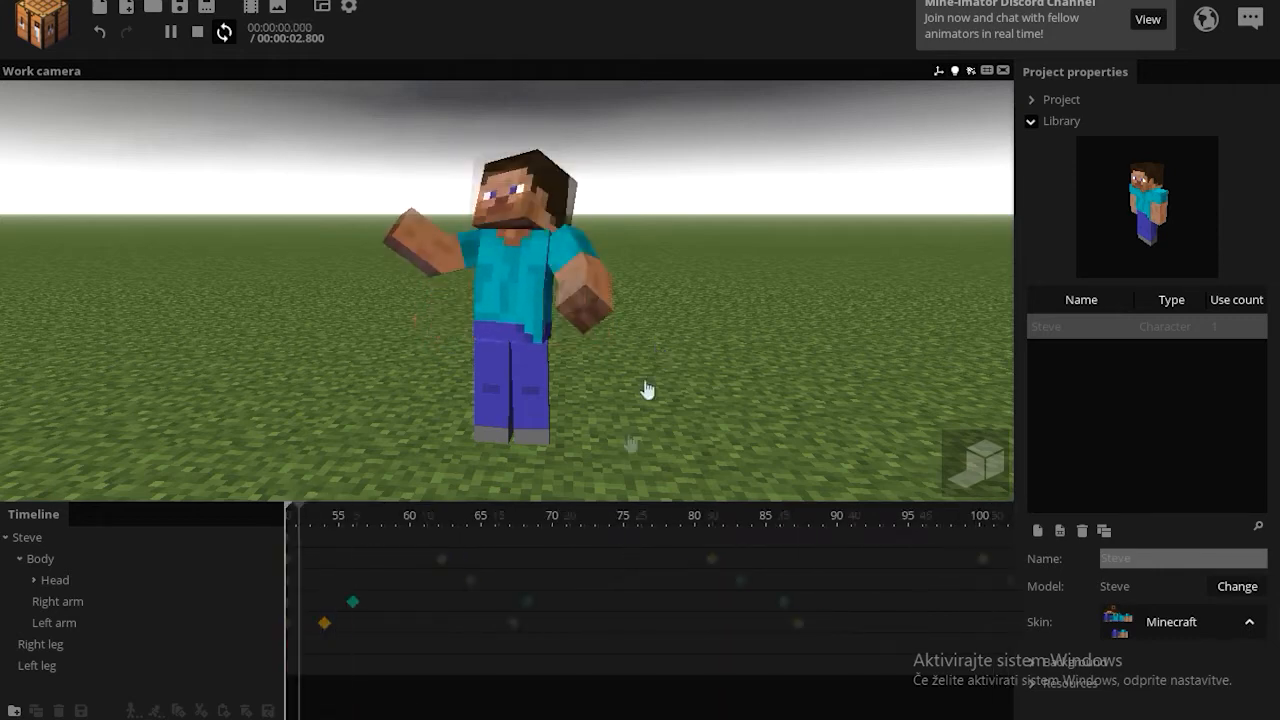
pyautogui.moveTo(714, 517); pyautogui.dragTo(471, 530)
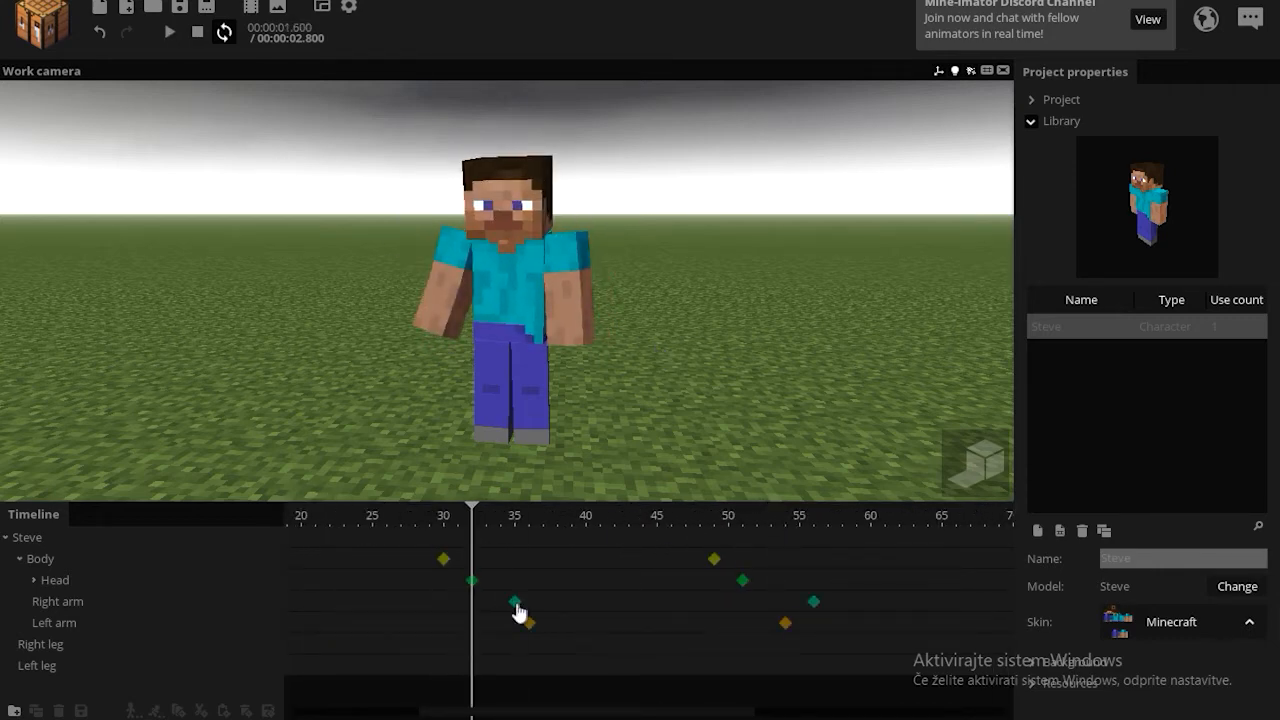
# - Adjust the right arm's rotation at its frame 35 keyframe and play back the motion
pyautogui.click(514, 601)
pyautogui.moveTo(380, 318); pyautogui.dragTo(372, 354)
pyautogui.moveTo(517, 301); pyautogui.dragTo(537, 285)
pyautogui.click(538, 285)
pyautogui.press('space')
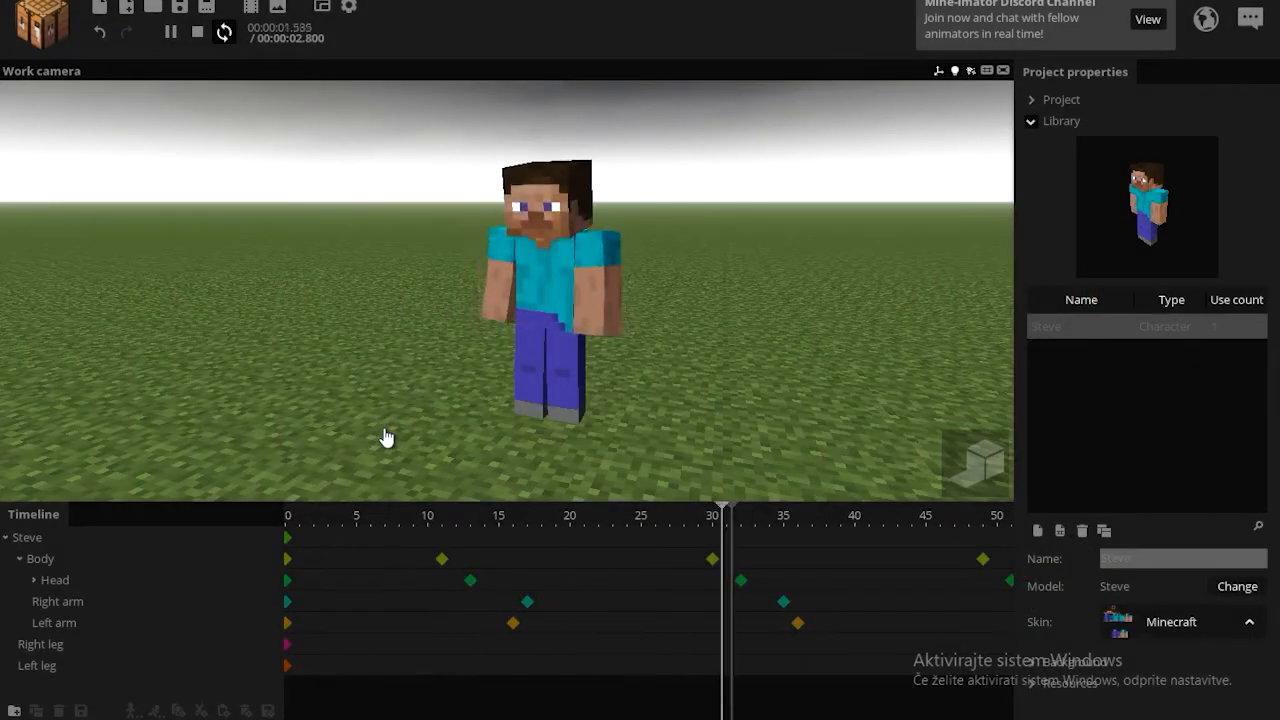
pyautogui.press('space')
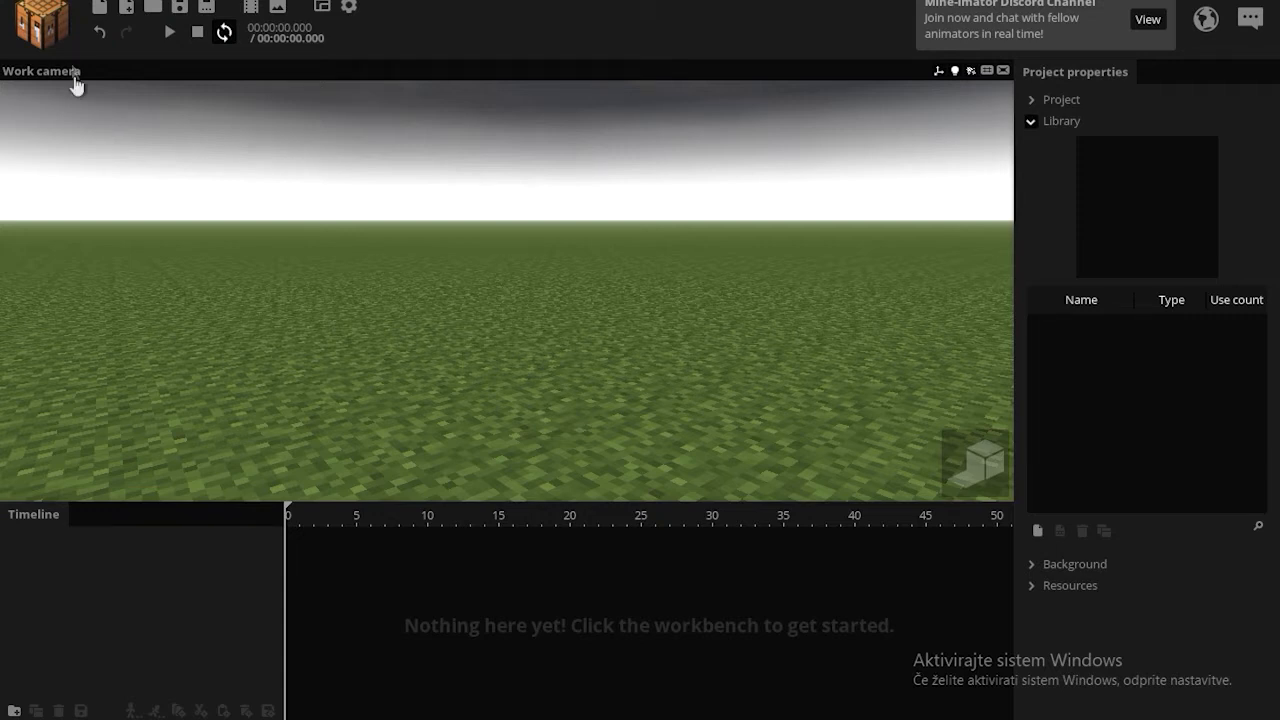
# - Add a Steve character to the empty project and keyframe it and all its body parts at frame 0
pyautogui.click(55, 25)
pyautogui.moveTo(602, 254); pyautogui.dragTo(580, 235, button='right')
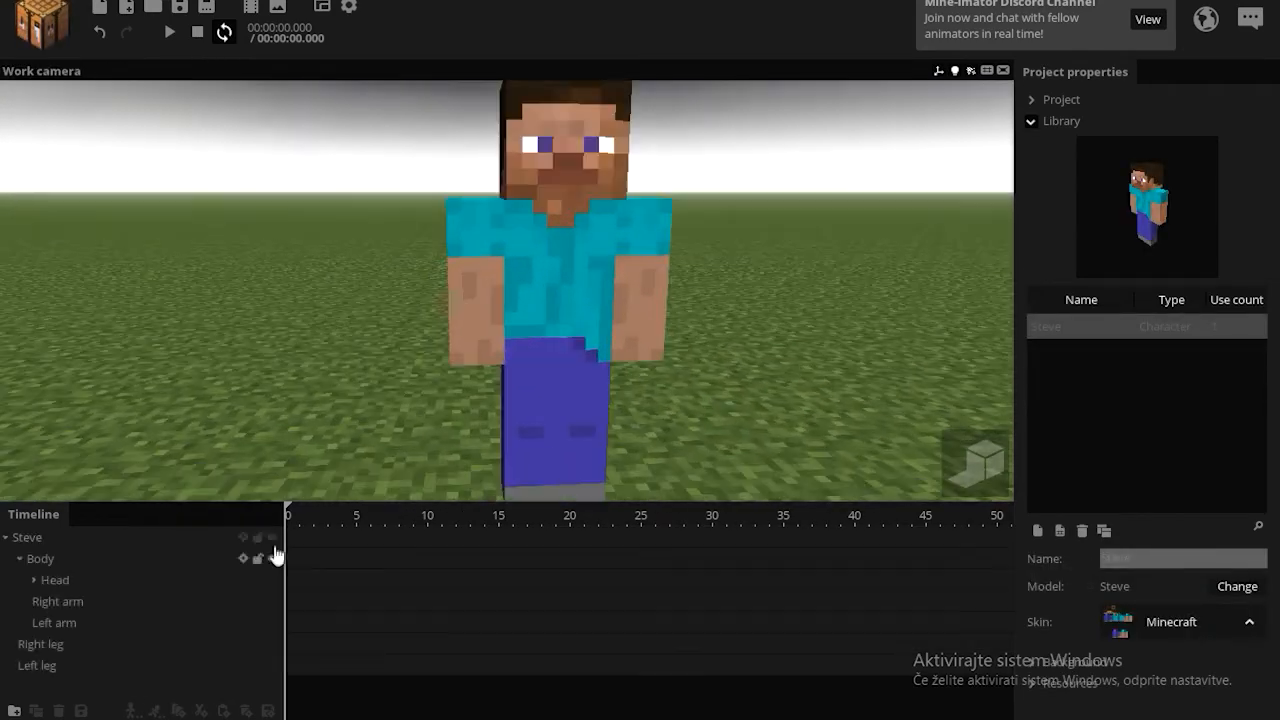
pyautogui.click(289, 538)
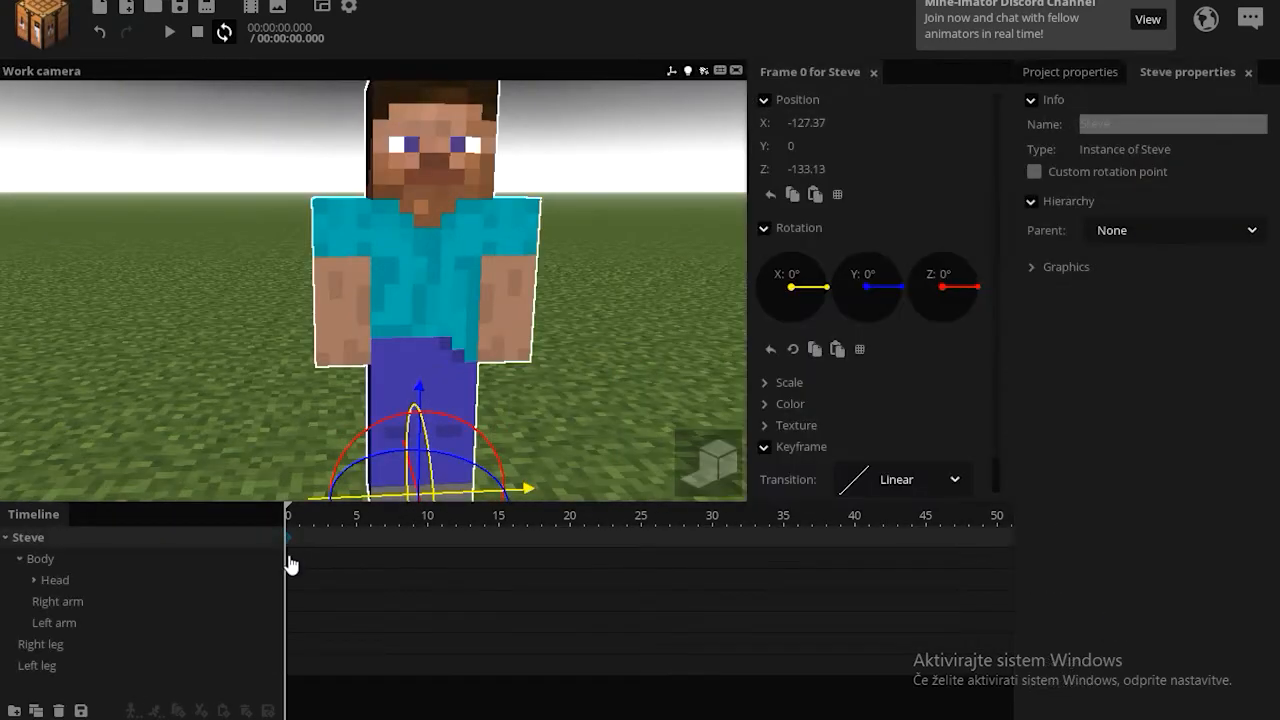
pyautogui.click(289, 559)
pyautogui.click(289, 580)
pyautogui.click(289, 601)
pyautogui.click(289, 622)
pyautogui.click(289, 644)
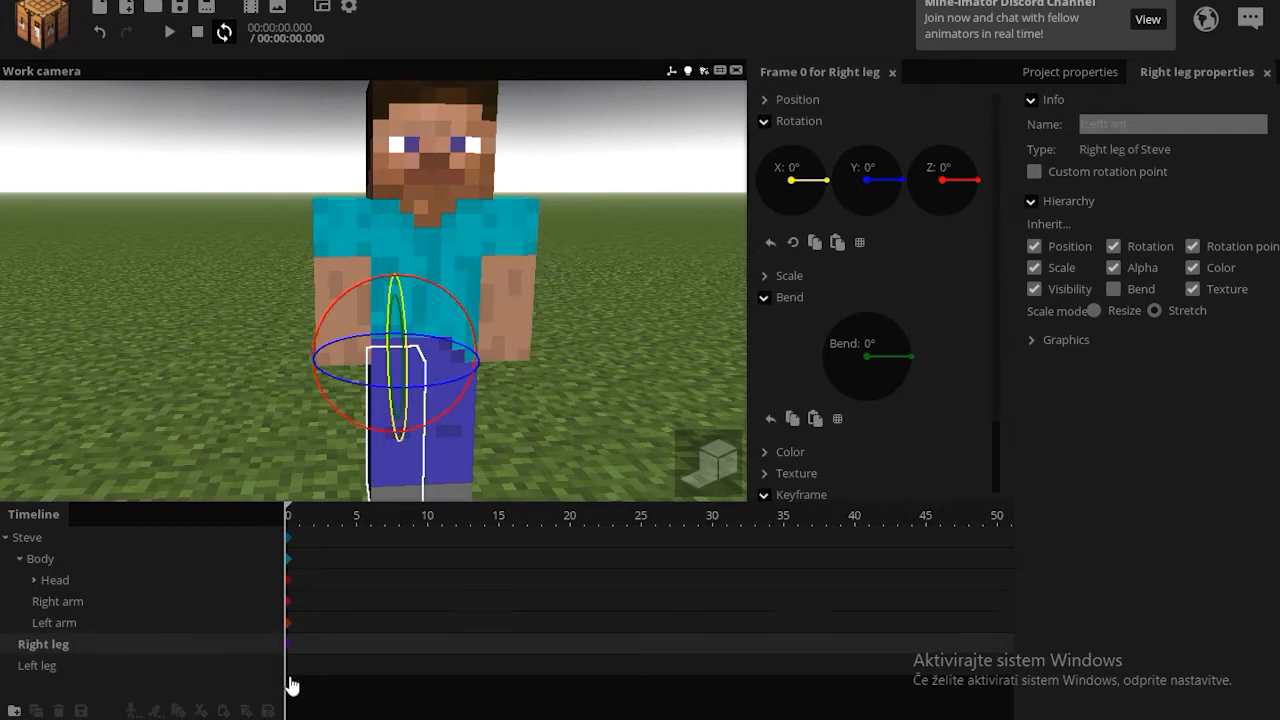
pyautogui.click(289, 665)
# - Rotate Steve's right arm at frame 0 to about -30° on Y and -15.5° on Z
pyautogui.click(289, 604)
pyautogui.moveTo(516, 372); pyautogui.dragTo(520, 397, button='right')
pyautogui.moveTo(428, 248); pyautogui.dragTo(377, 309)
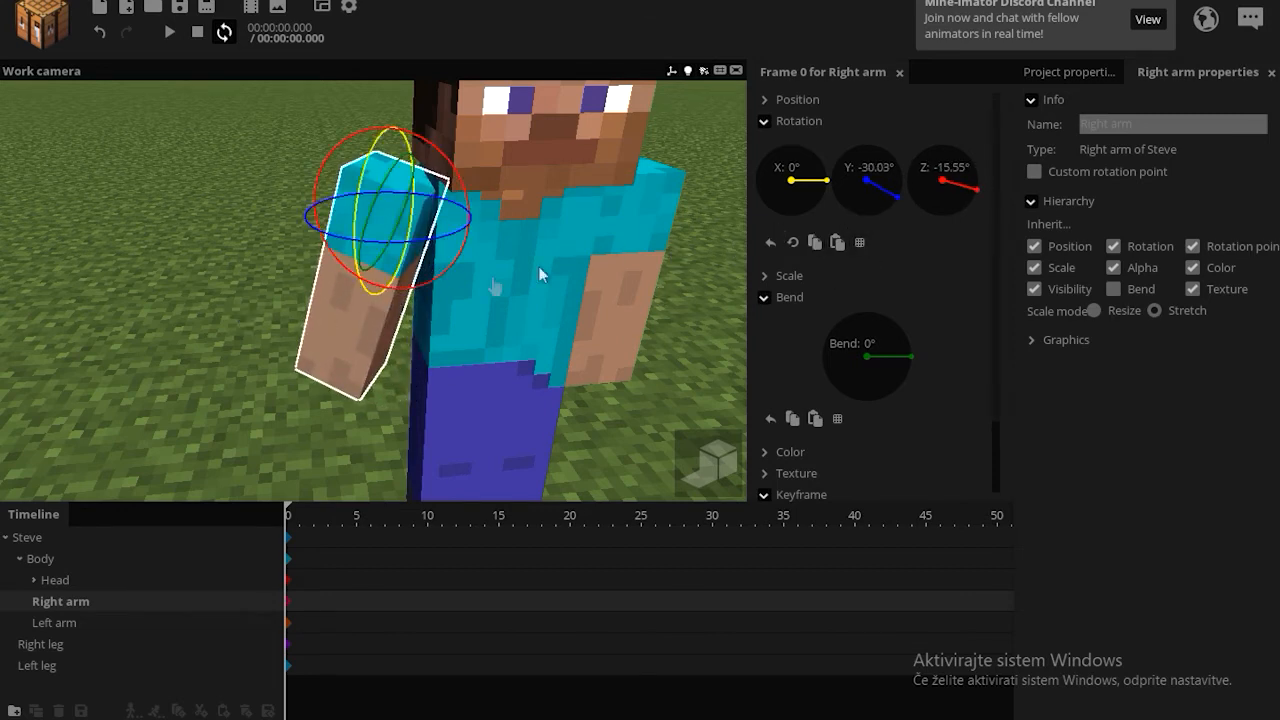
pyautogui.click(212, 242)
pyautogui.moveTo(205, 238); pyautogui.dragTo(197, 195)
pyautogui.scroll(-1, 205, 238)
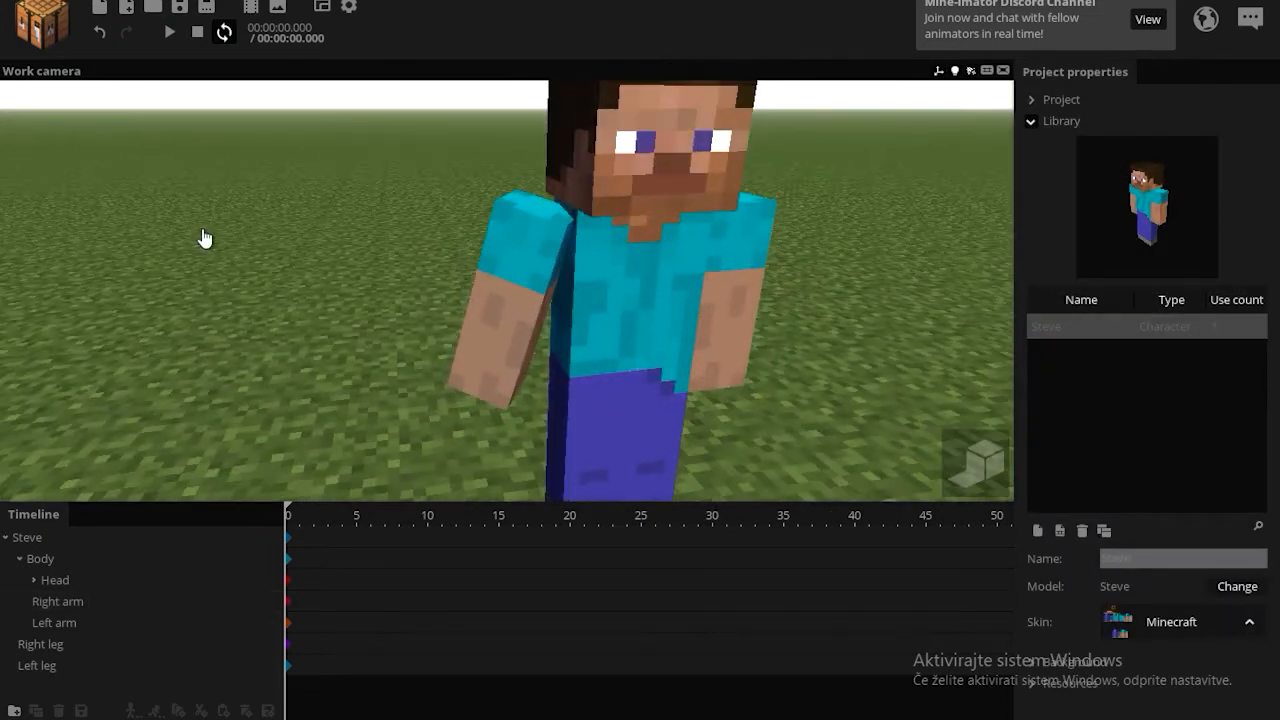
# - Keyframe the right arm at frame 25 with its Y rotation brought to about 0°
pyautogui.click(289, 602)
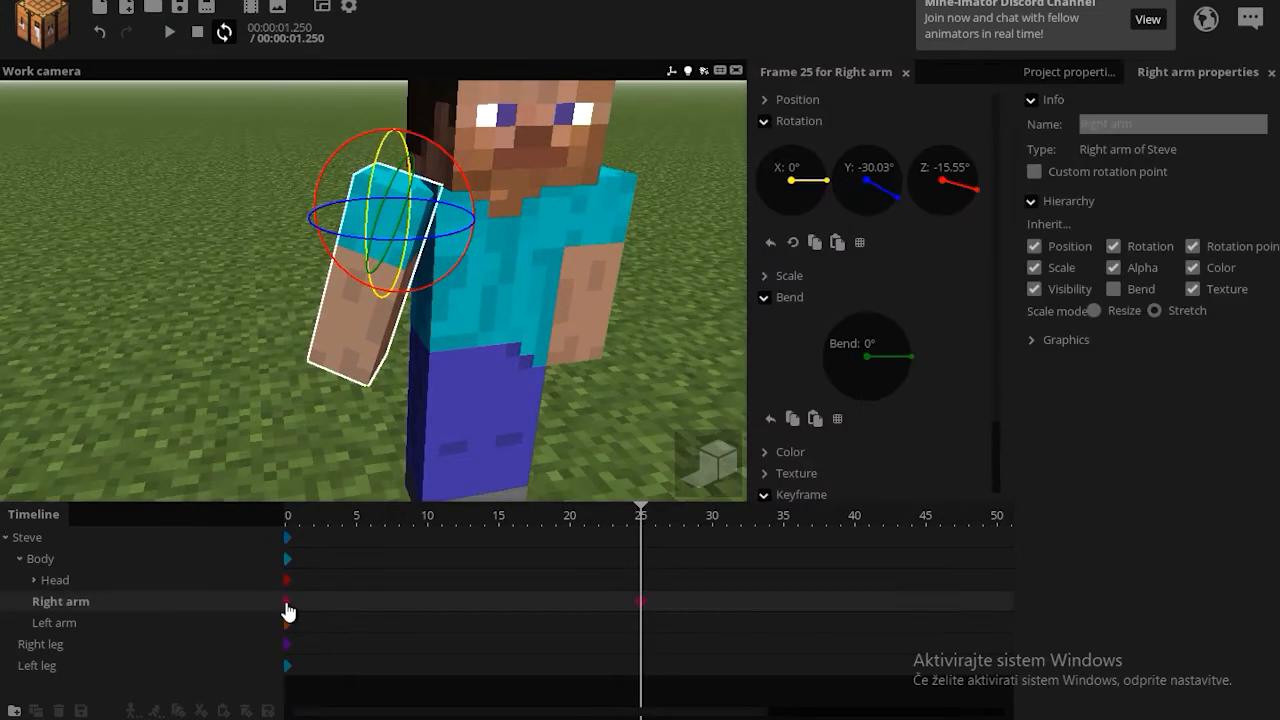
pyautogui.click(288, 604)
pyautogui.moveTo(437, 252); pyautogui.dragTo(477, 226)
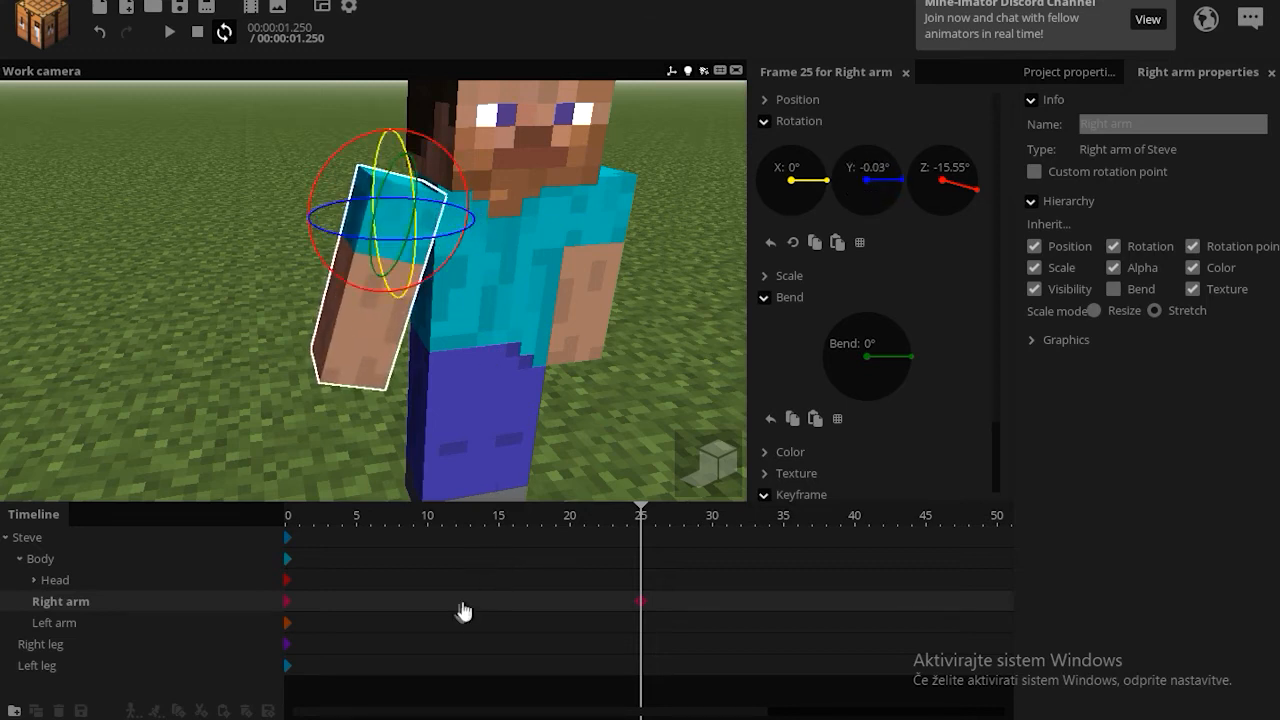
# - Add right arm keyframes at frame 12 and frame 36
pyautogui.click(455, 605)
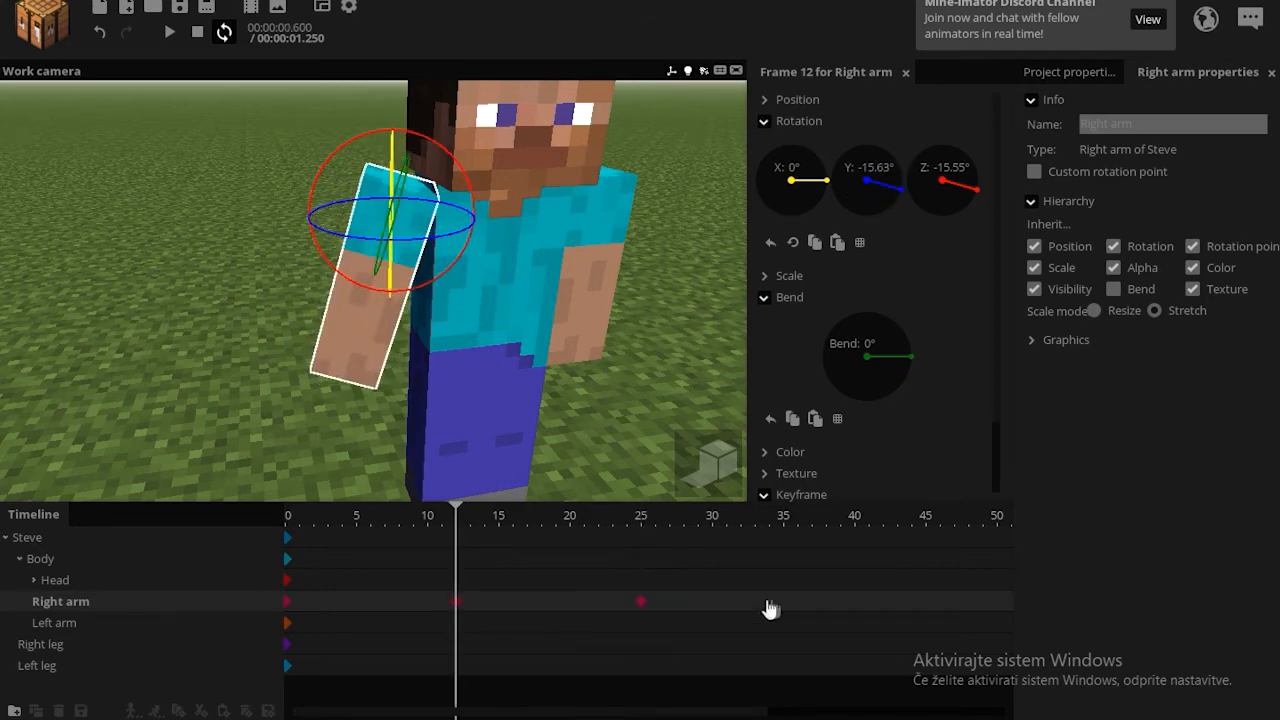
pyautogui.click(782, 605)
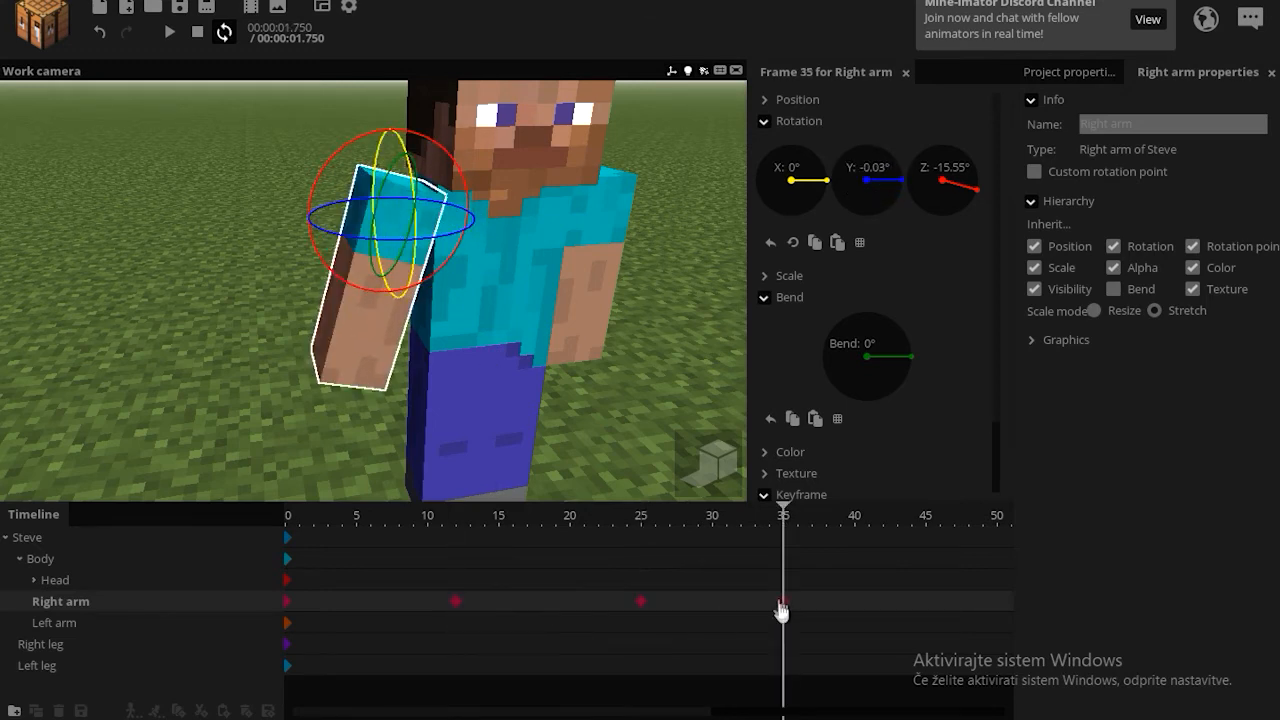
pyautogui.click(716, 604)
# - Compare the right arm's keyframes at frames 0, 12, 25 and 36, scrubbing between them
pyautogui.click(641, 602)
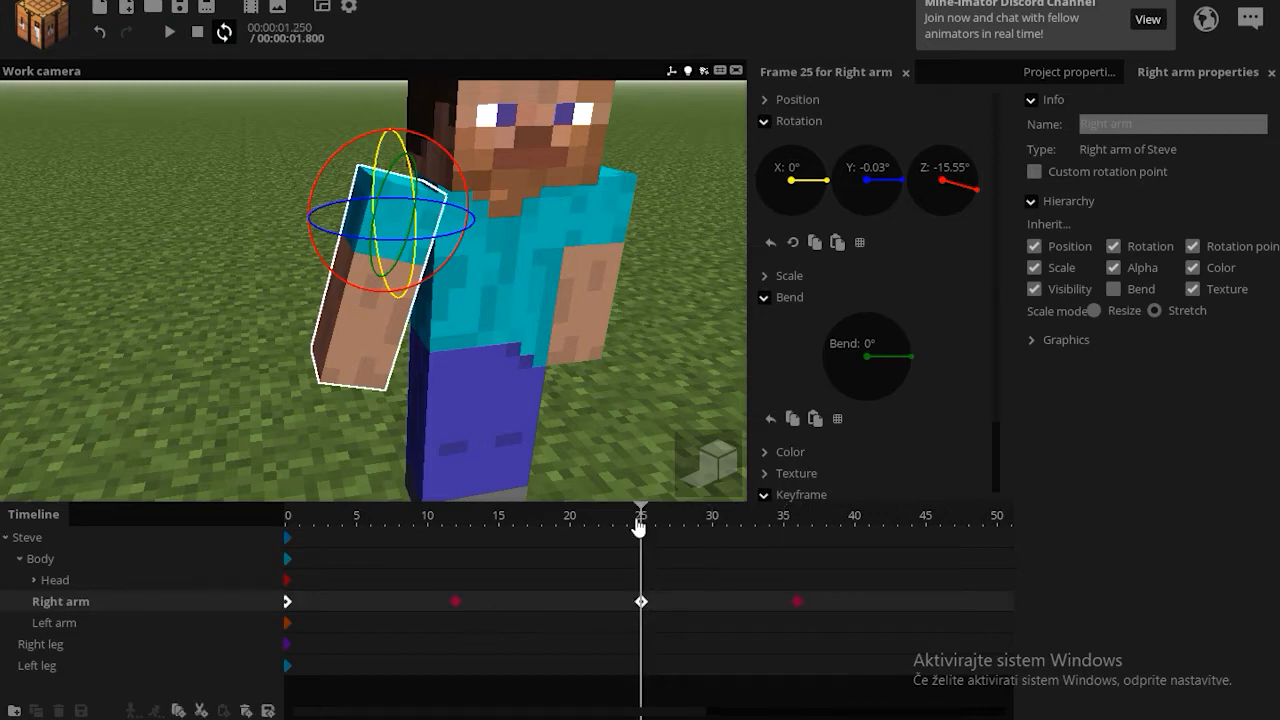
pyautogui.moveTo(638, 524); pyautogui.dragTo(563, 615)
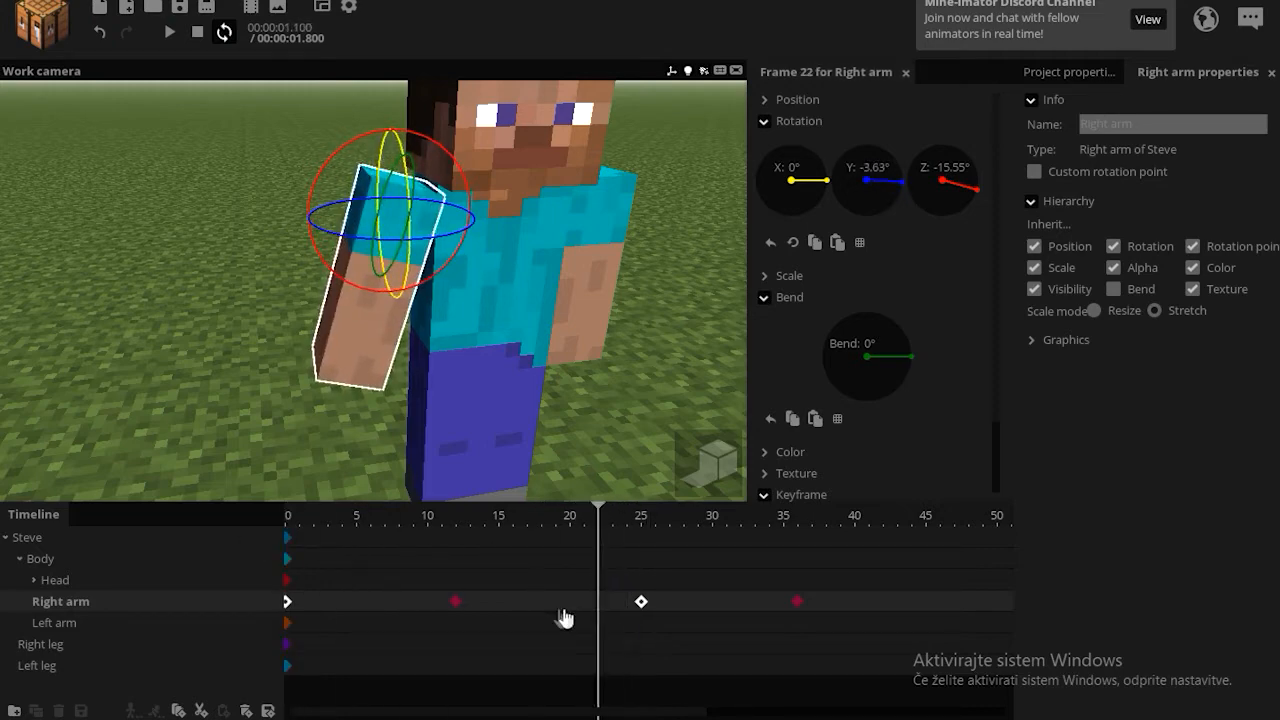
pyautogui.click(799, 606)
pyautogui.click(458, 516)
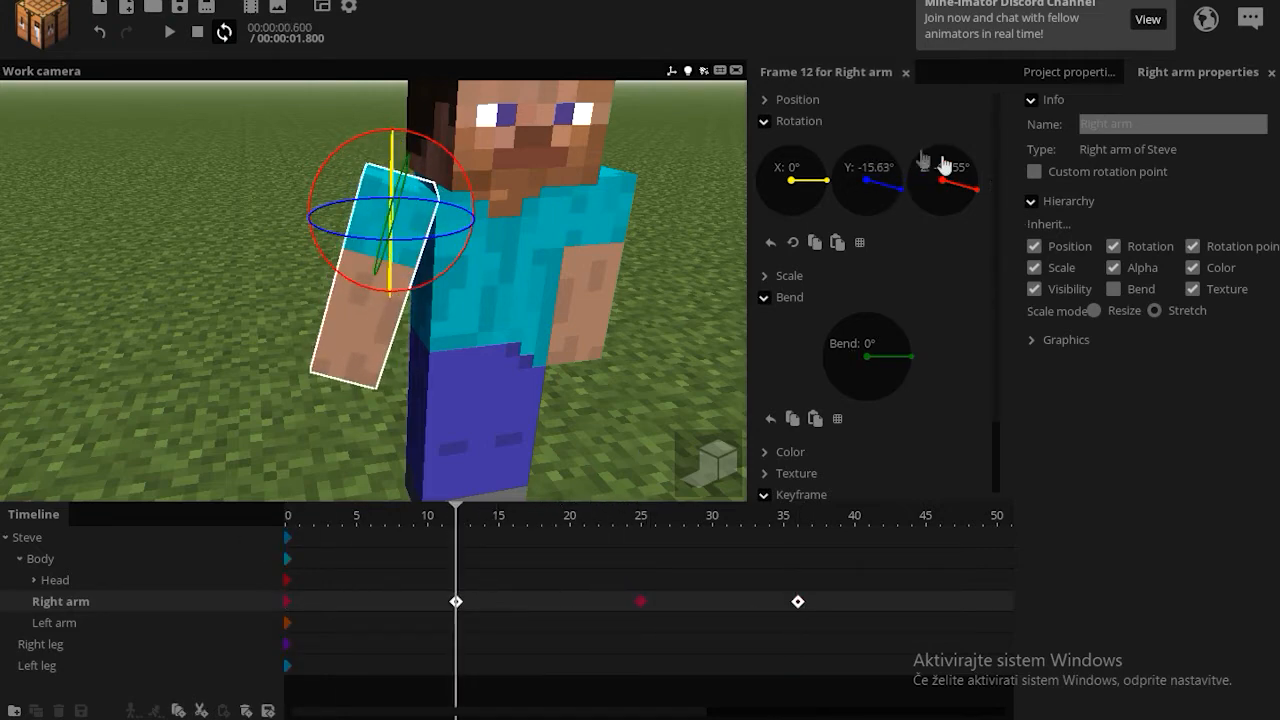
pyautogui.moveTo(491, 509); pyautogui.dragTo(470, 530)
pyautogui.click(675, 603)
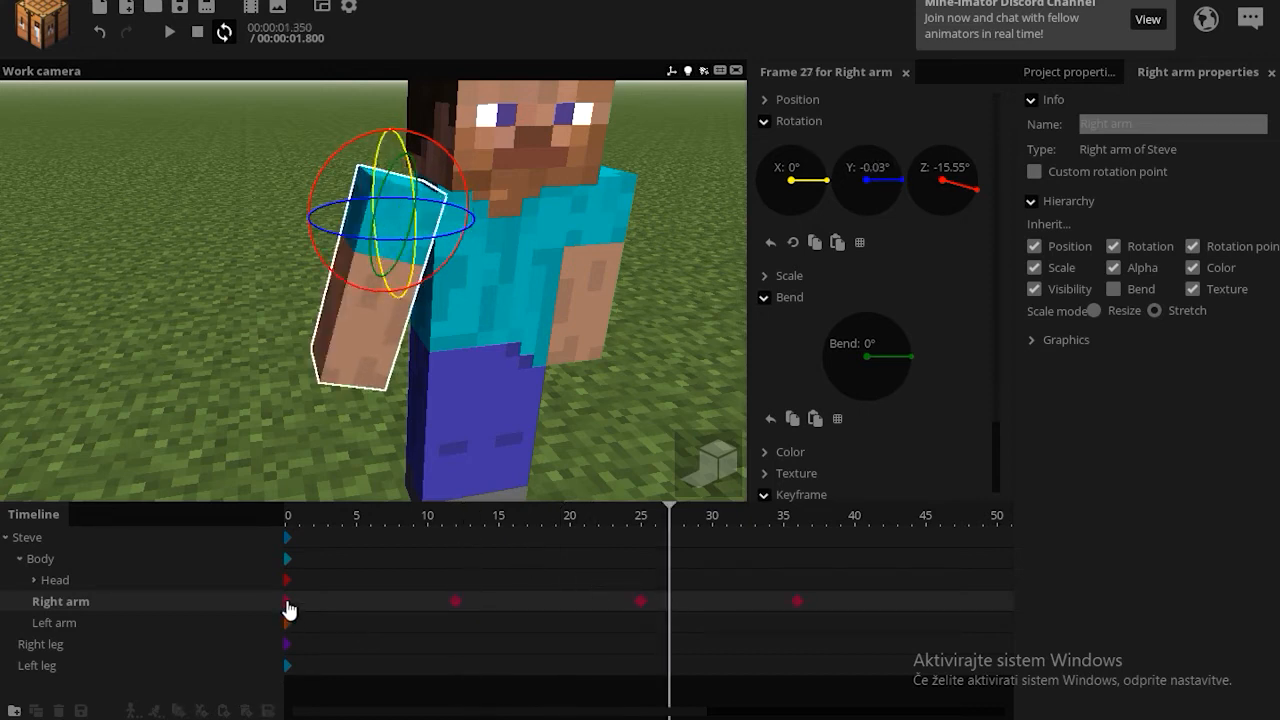
# - Set the right arm's Y rotation at frame 25 to exactly 0° and play back the motion
pyautogui.click(288, 604)
pyautogui.click(457, 604)
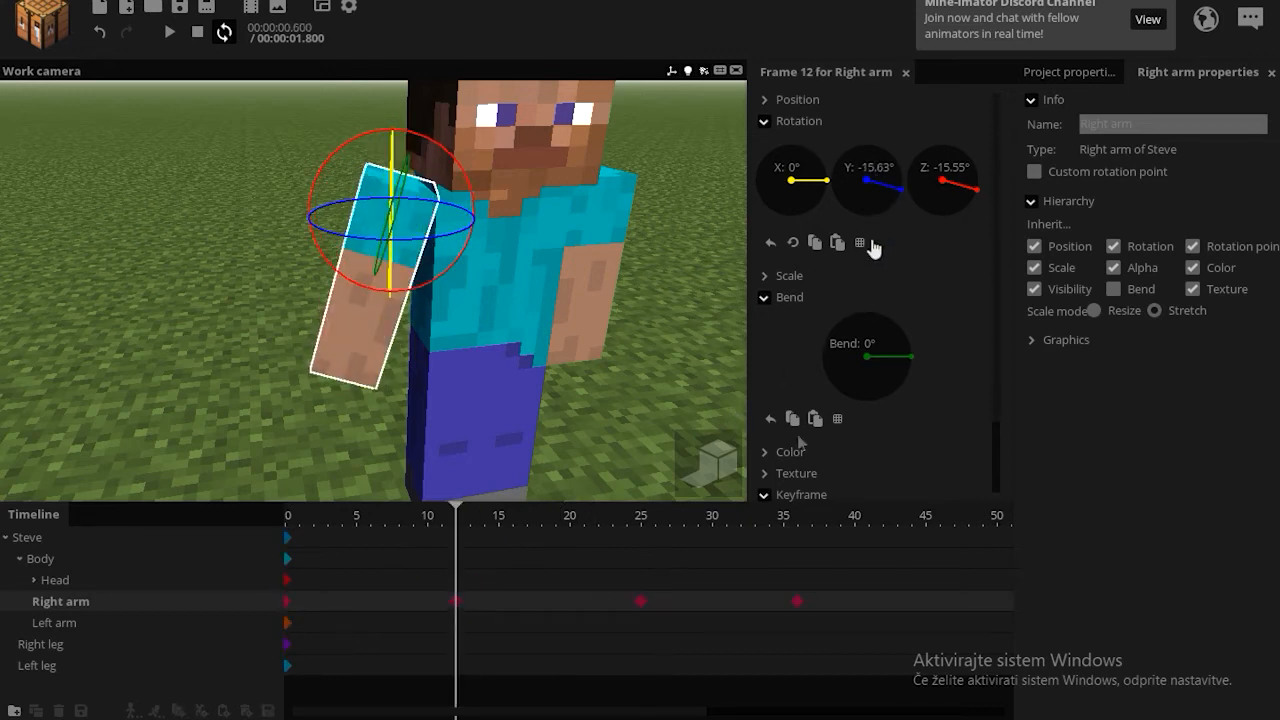
pyautogui.click(640, 603)
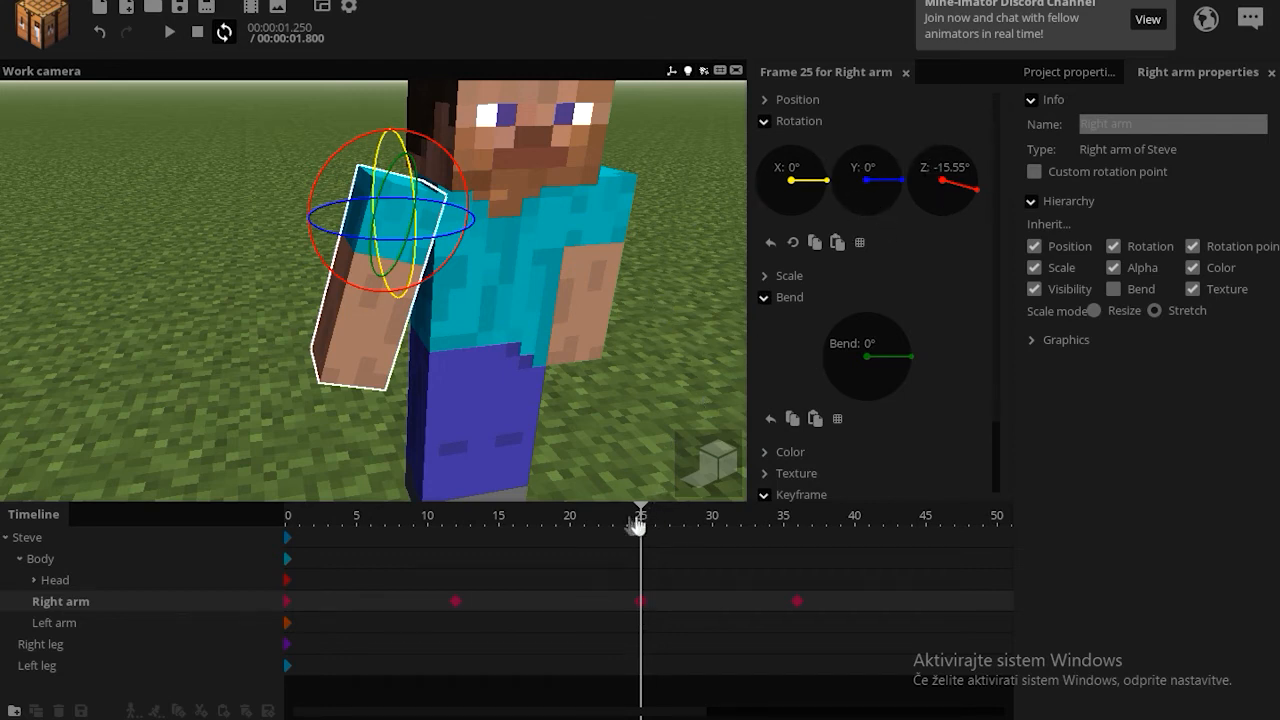
pyautogui.press('space')
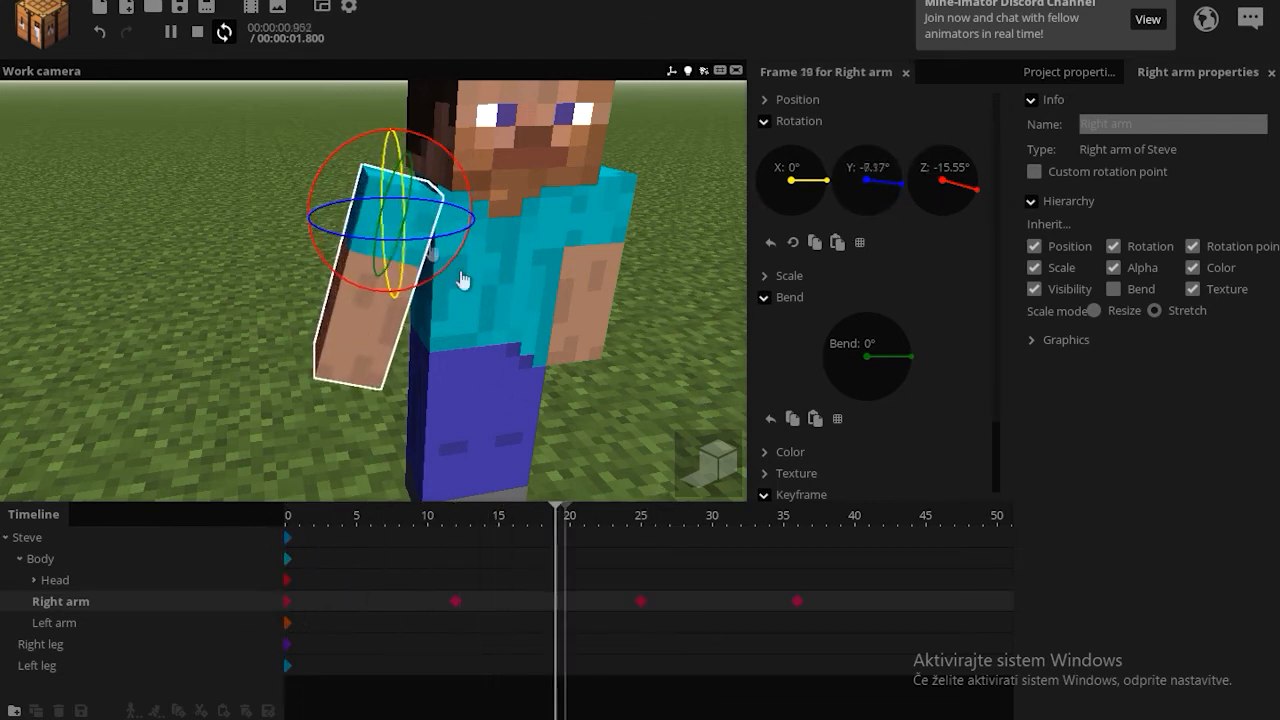
pyautogui.press('space')
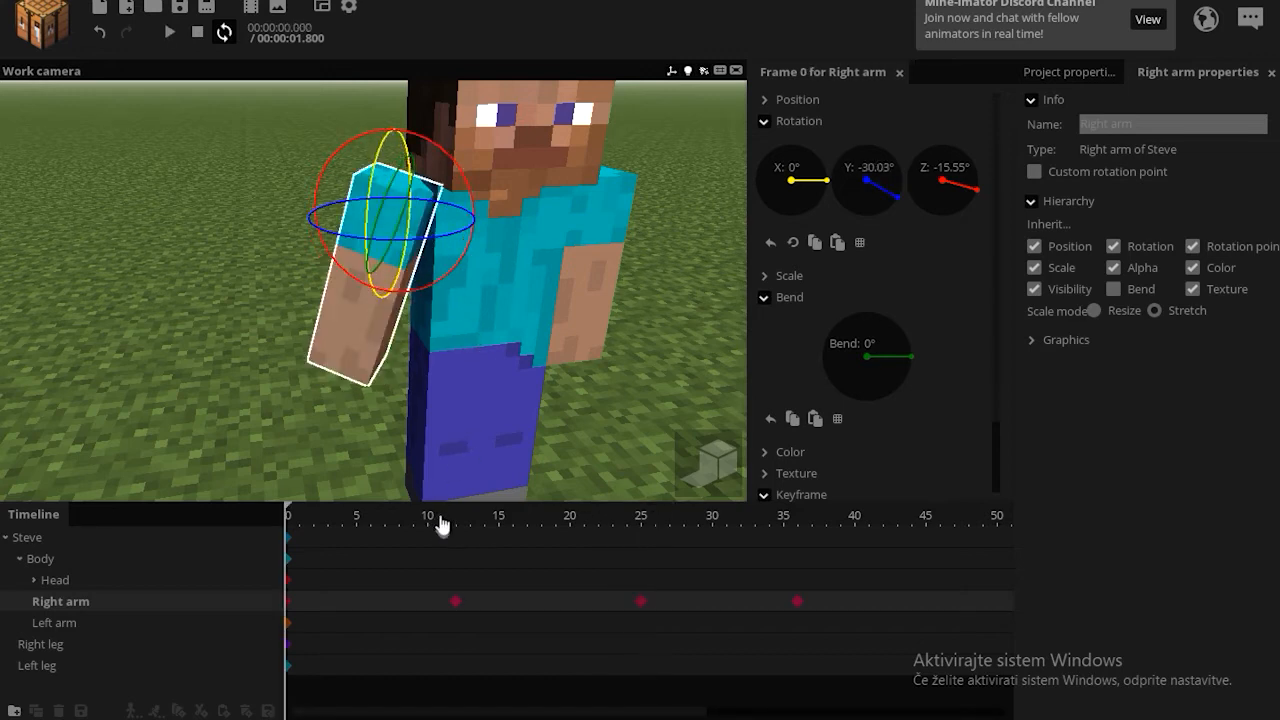
# - Reset the right arm's Z rotation to 0° at frame 36
pyautogui.click(456, 527)
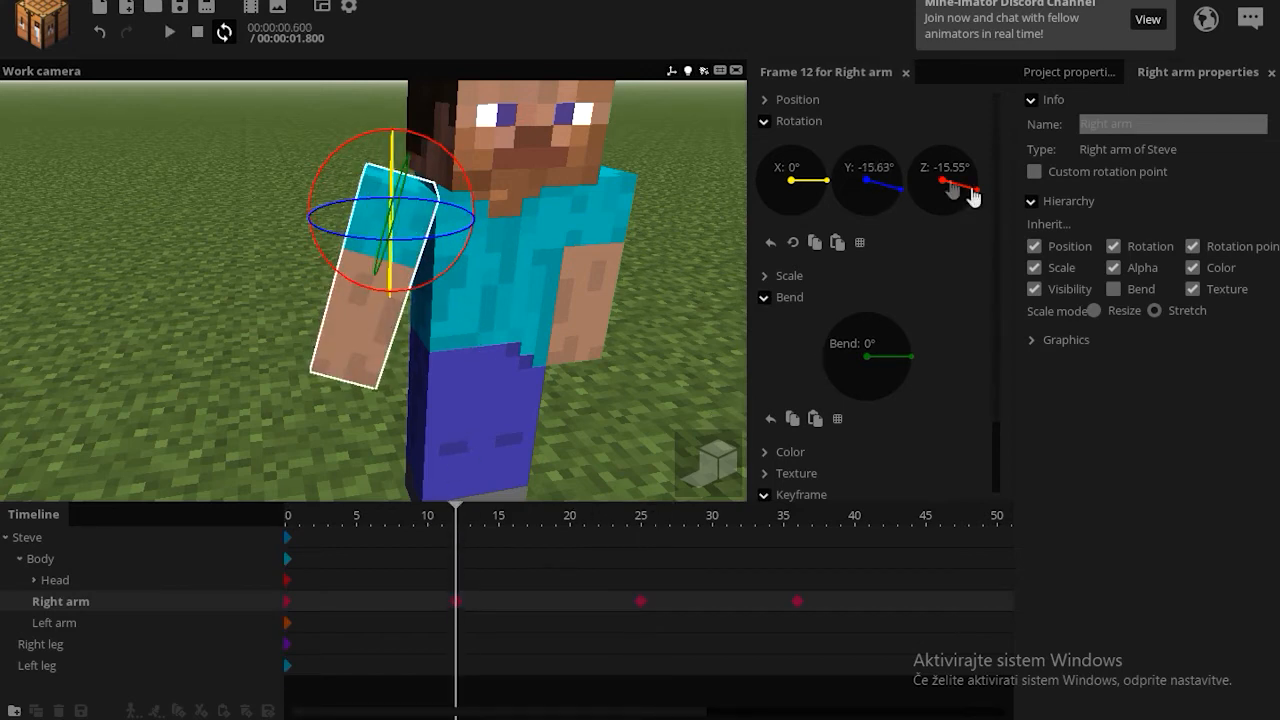
pyautogui.click(797, 603)
pyautogui.rightClick(950, 195)
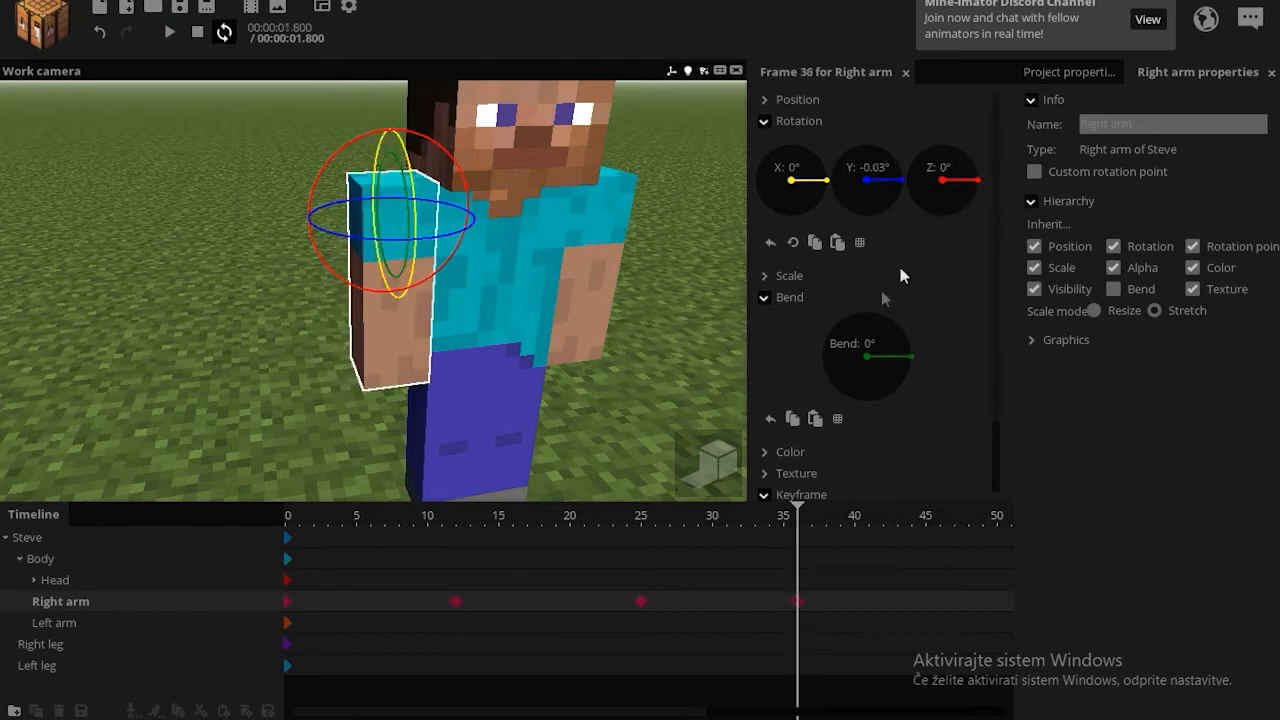
# - Set the right arm's Z rotation at frame 25 to -7.5° and play back the arm motion
pyautogui.click(642, 603)
pyautogui.click(955, 168)
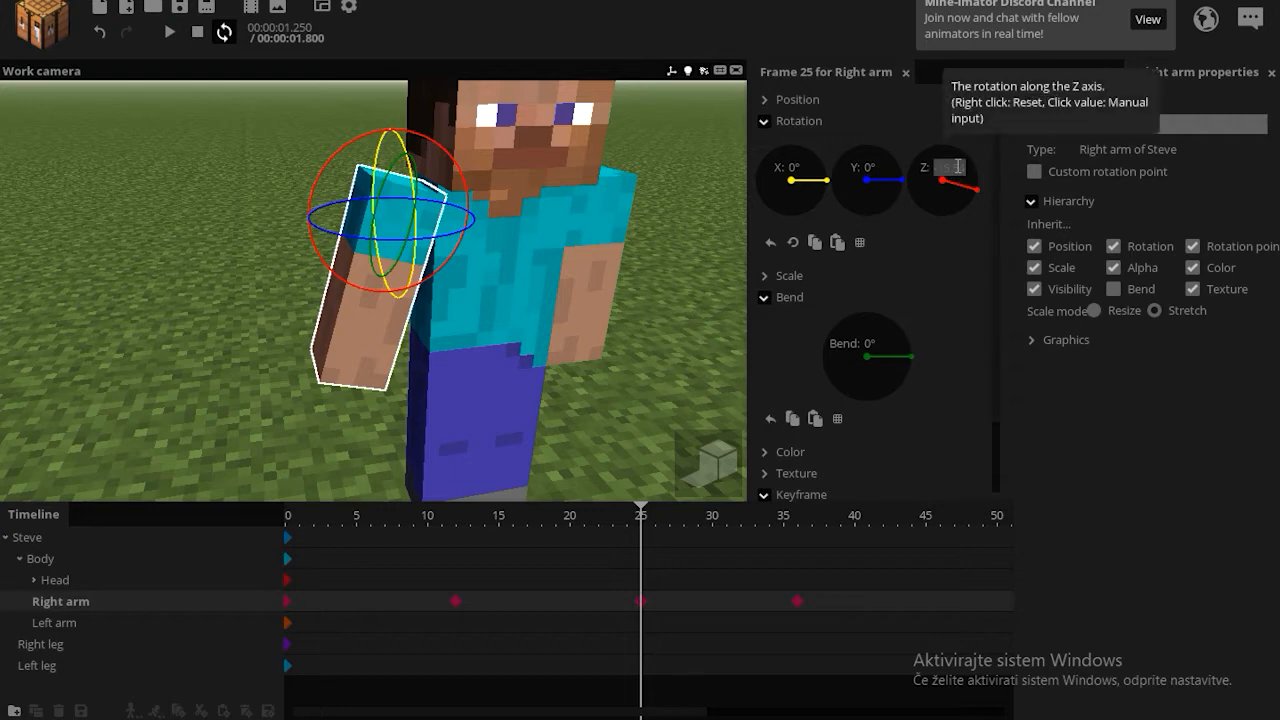
pyautogui.write('-7.5')
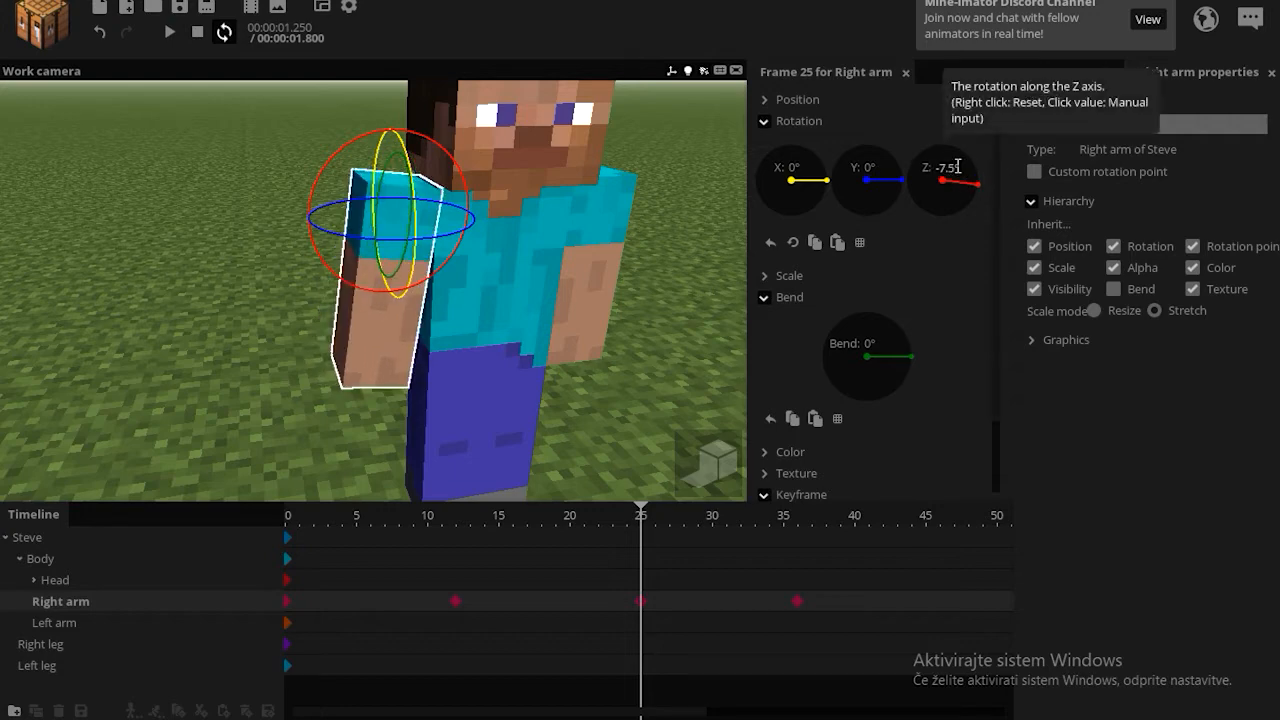
pyautogui.click(706, 345)
pyautogui.press('space')
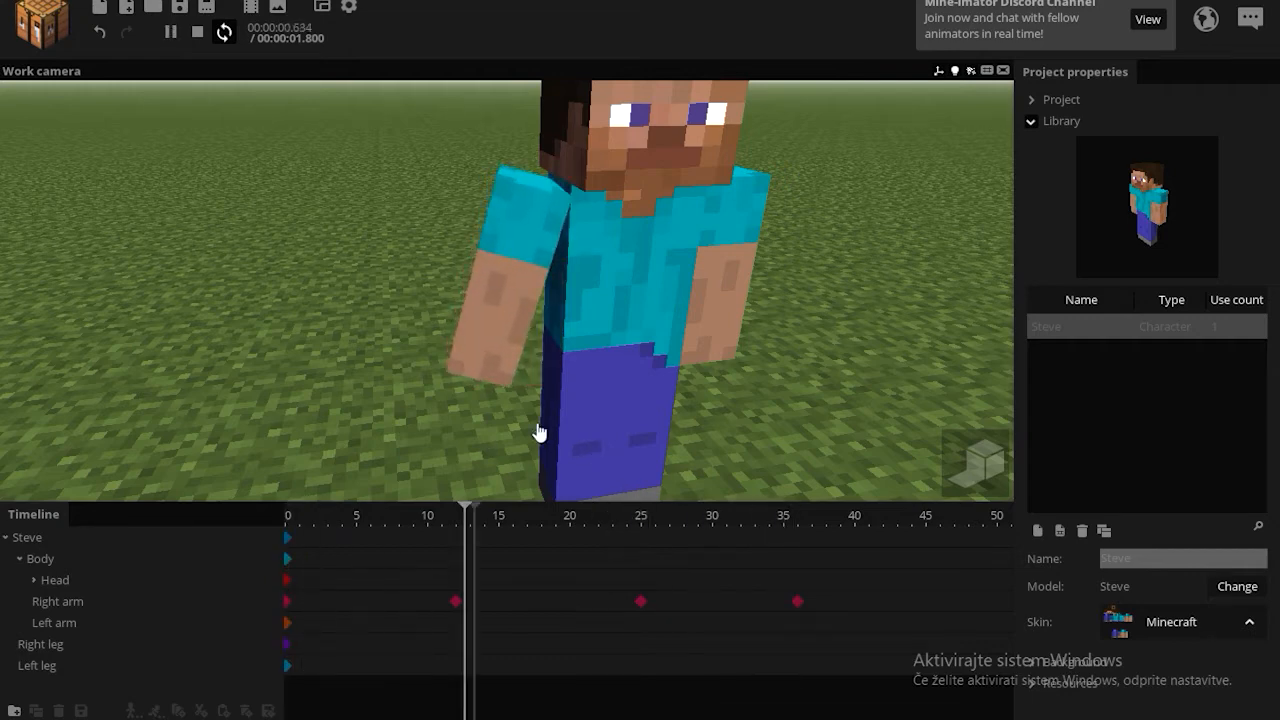
pyautogui.press('space')
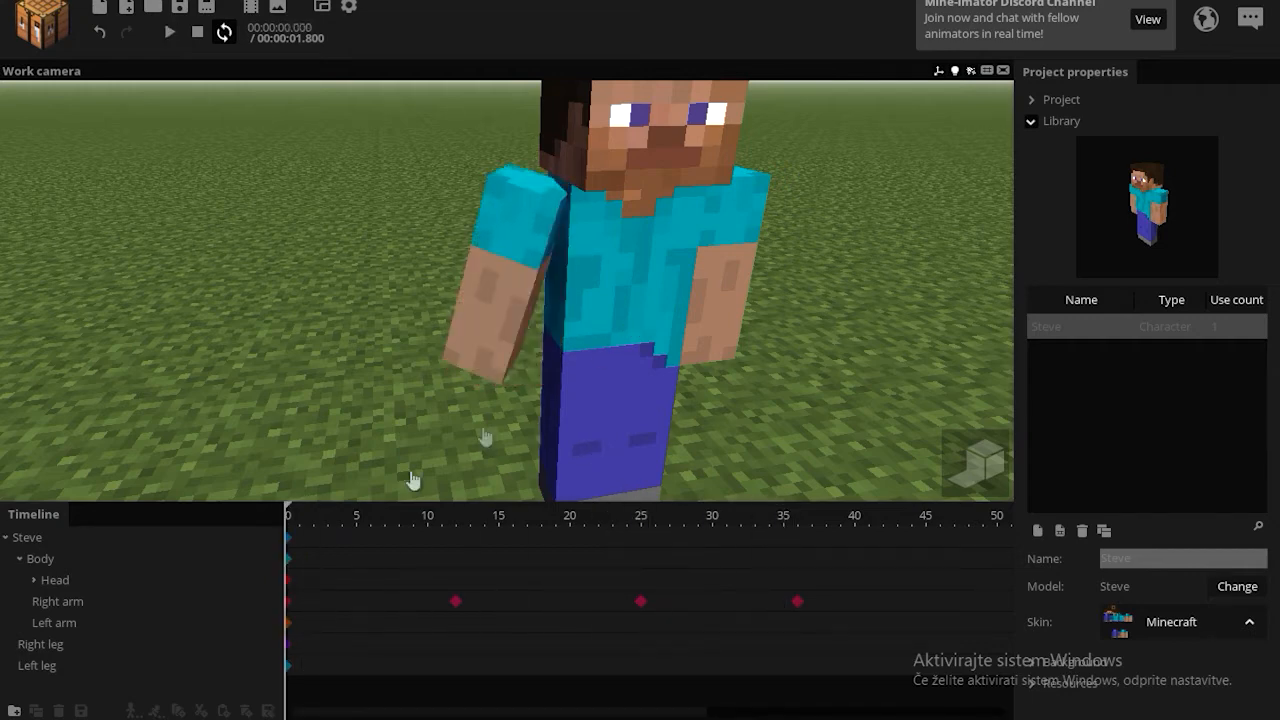
# - Set the transition of the right arm's frame 0 keyframe to Ease in and scrub the first frames
pyautogui.click(288, 606)
pyautogui.scroll(-2, 985, 400)
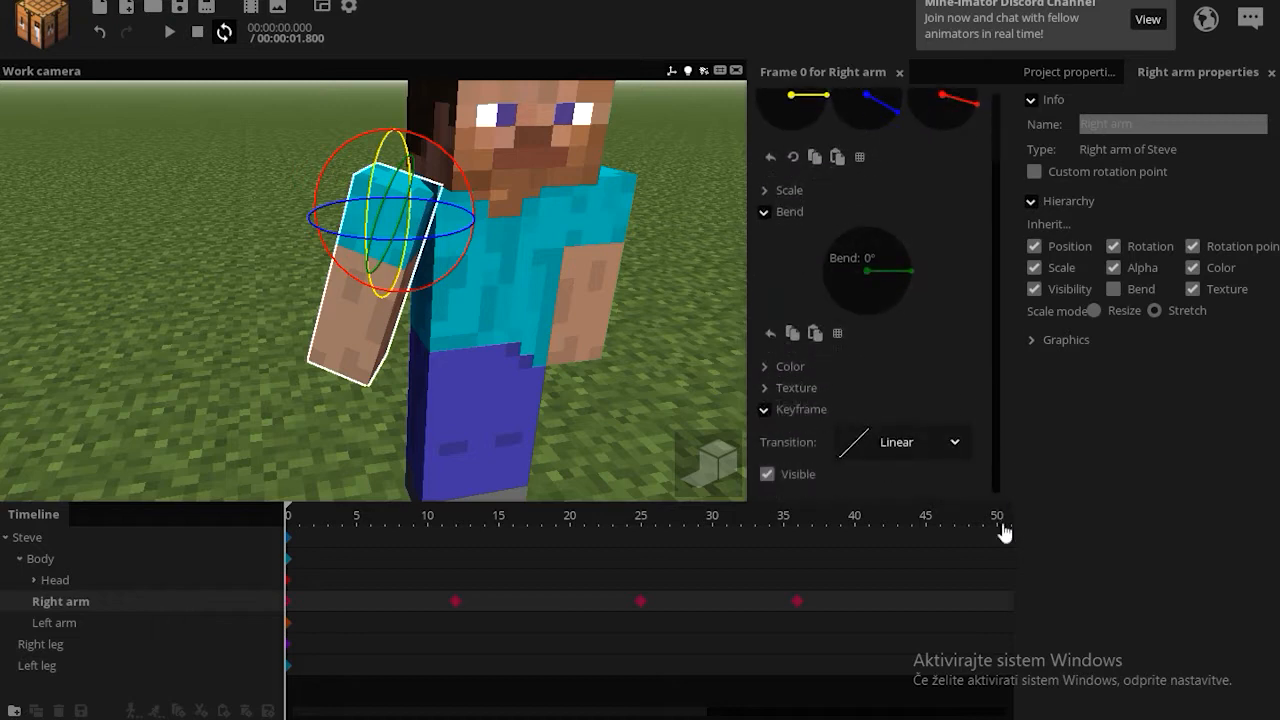
pyautogui.click(928, 447)
pyautogui.click(860, 553)
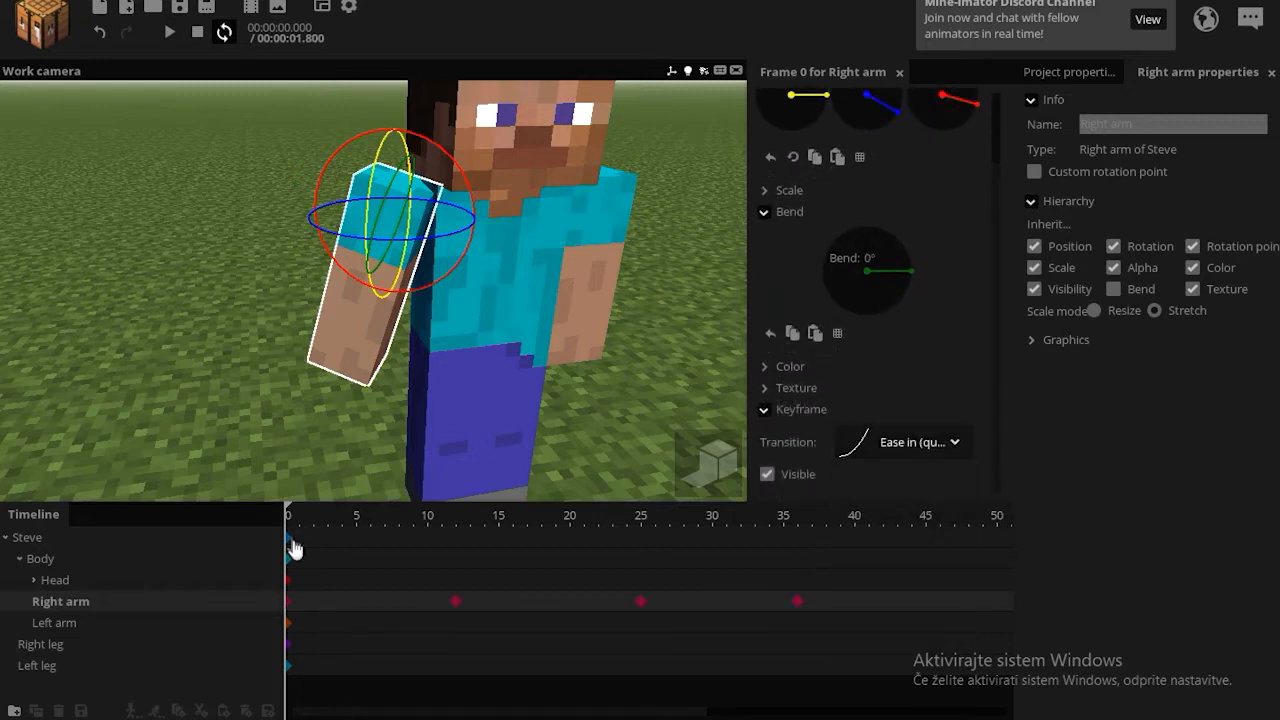
pyautogui.moveTo(295, 518); pyautogui.dragTo(385, 518)
# - Change the transition of the right arm's frame 25 keyframe and play back the motion from frame 0
pyautogui.click(641, 601)
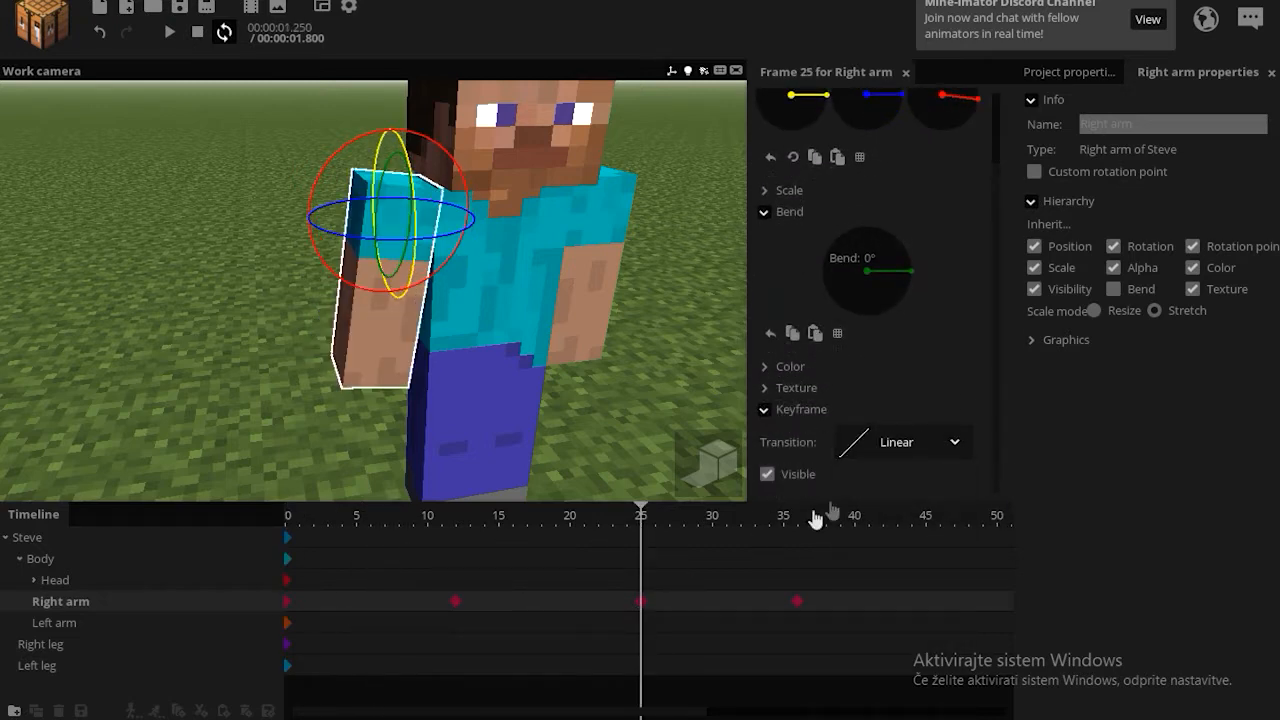
pyautogui.click(905, 443)
pyautogui.click(917, 546)
pyautogui.moveTo(638, 518); pyautogui.dragTo(280, 512)
pyautogui.click(209, 401)
pyautogui.press('space')
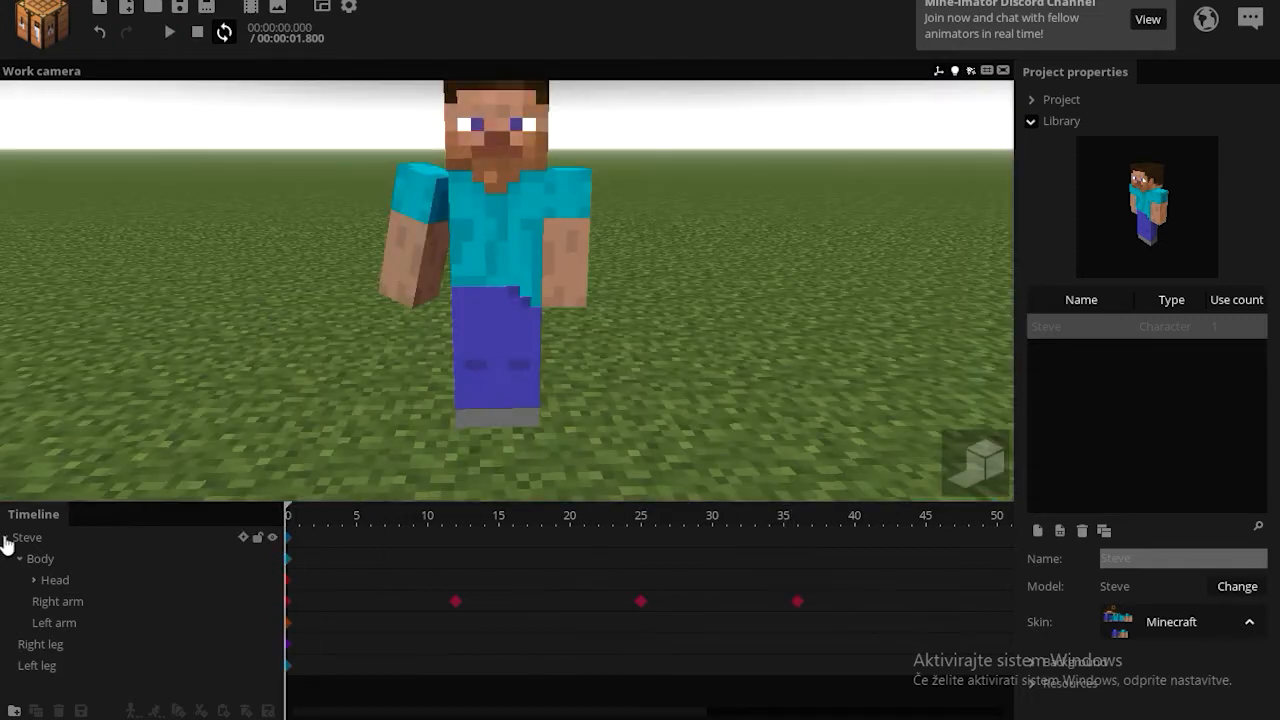
# - Duplicate the Steve character and move the copy along the X axis so it stands beside the original
pyautogui.click(6, 538)
pyautogui.click(28, 538)
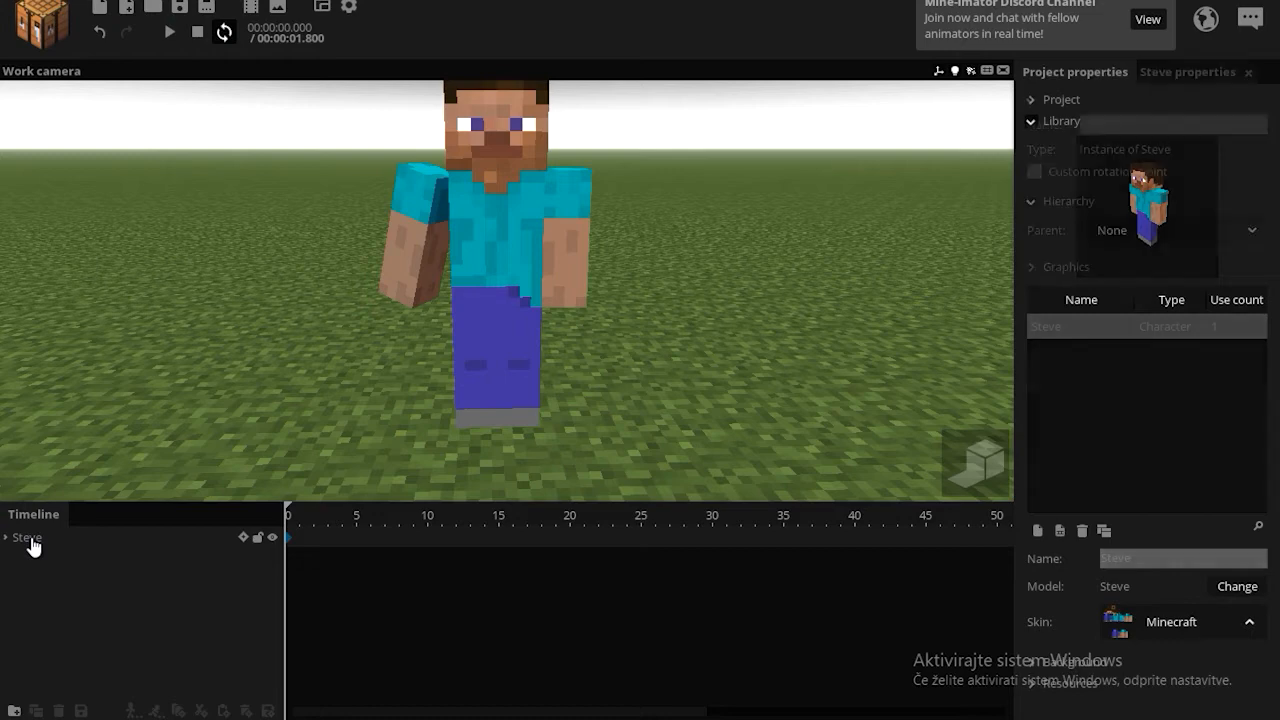
pyautogui.click(36, 712)
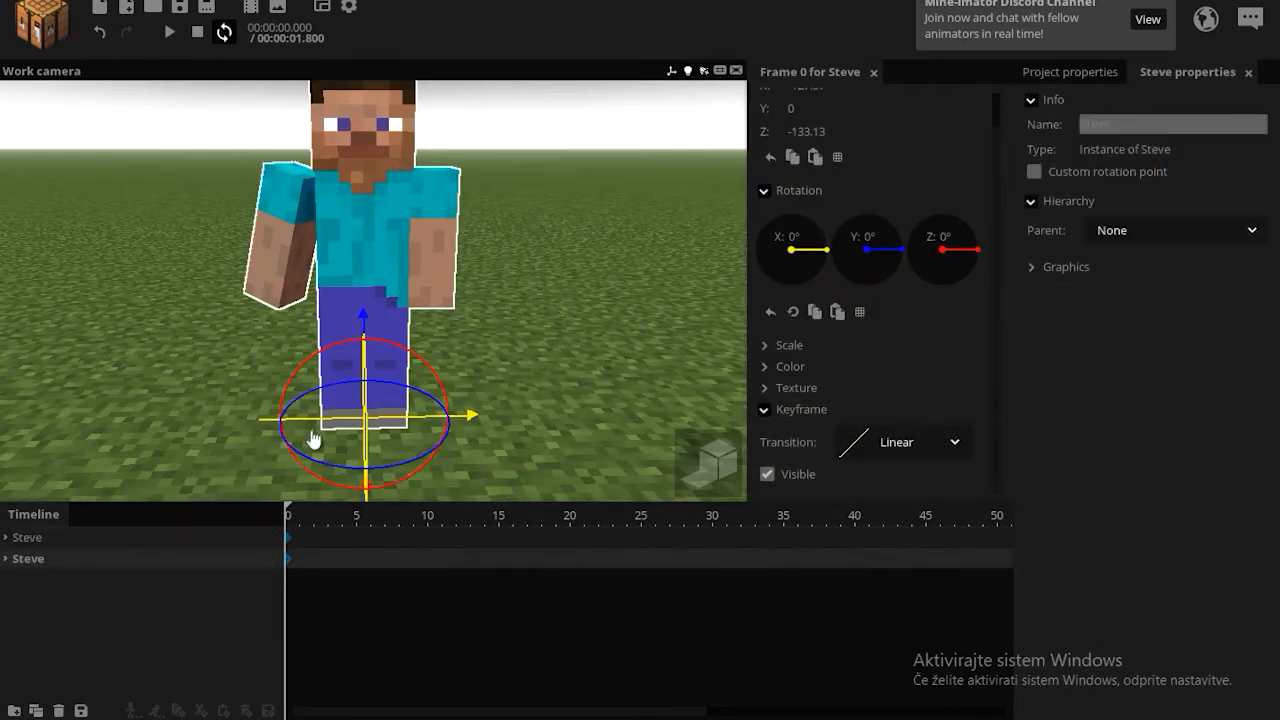
pyautogui.moveTo(418, 420); pyautogui.dragTo(643, 429)
pyautogui.moveTo(643, 429); pyautogui.dragTo(705, 430, button='right')
# - Delete the duplicate Steve's right arm keyframes at frames 12, 25 and 36
pyautogui.click(6, 559)
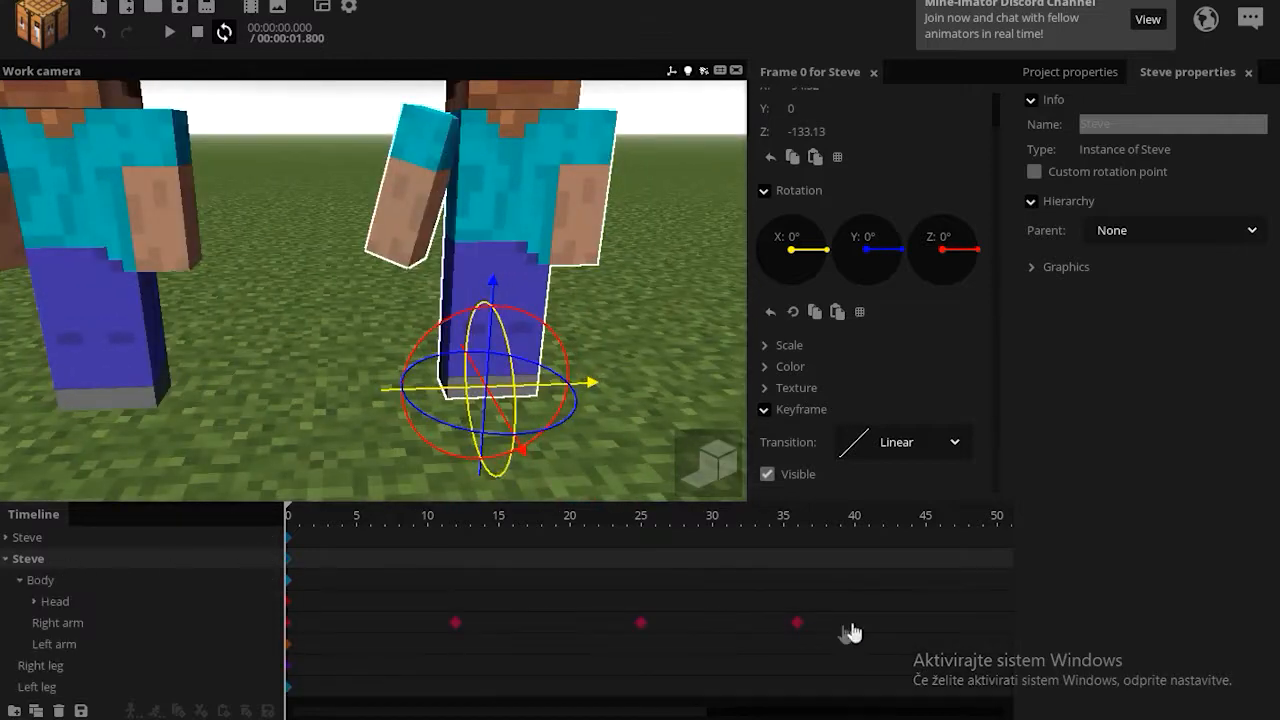
pyautogui.moveTo(850, 632); pyautogui.dragTo(415, 638)
pyautogui.press('Delete')
pyautogui.click(294, 624)
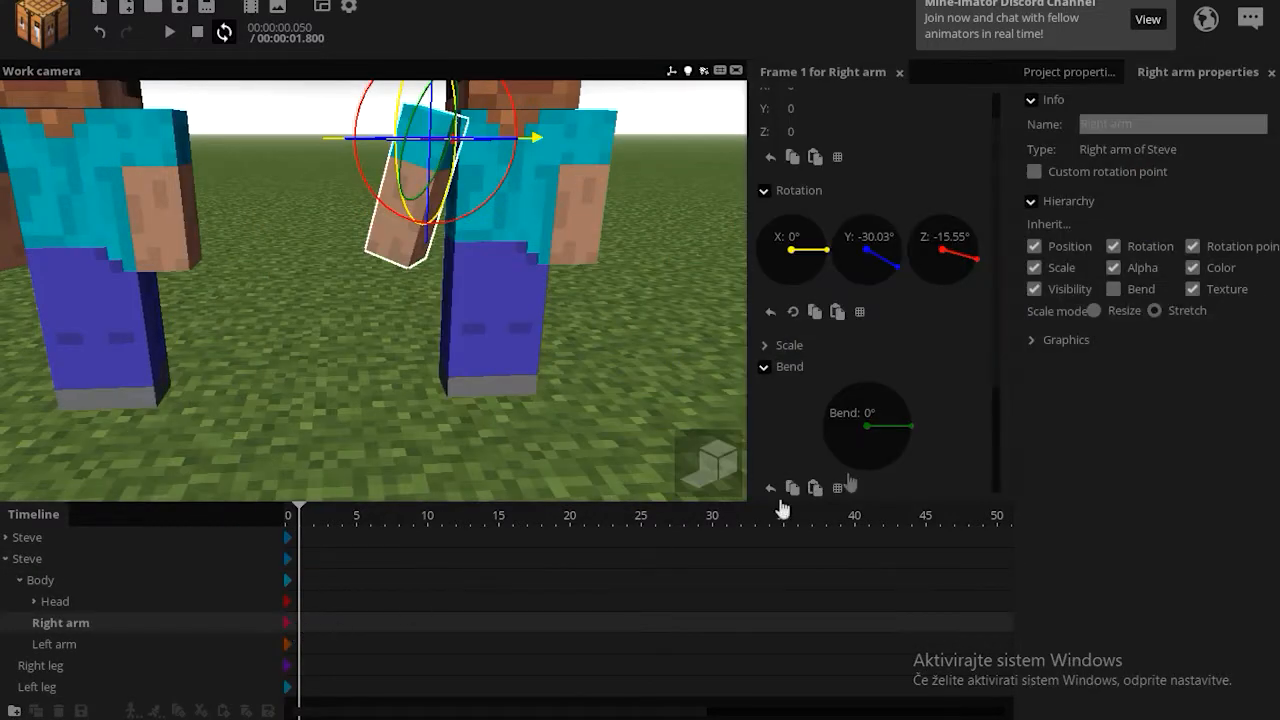
pyautogui.scroll(-3, 943, 451)
pyautogui.click(943, 451)
pyautogui.click(845, 486)
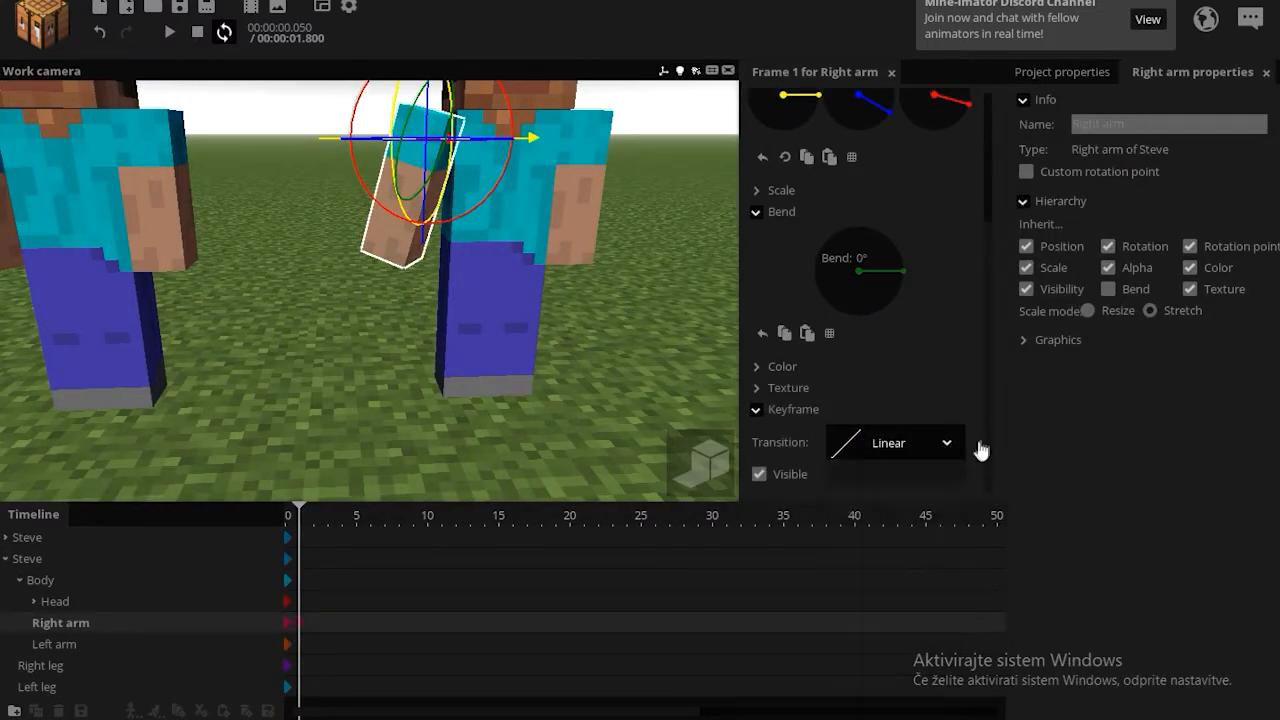
pyautogui.scroll(4, 990, 330)
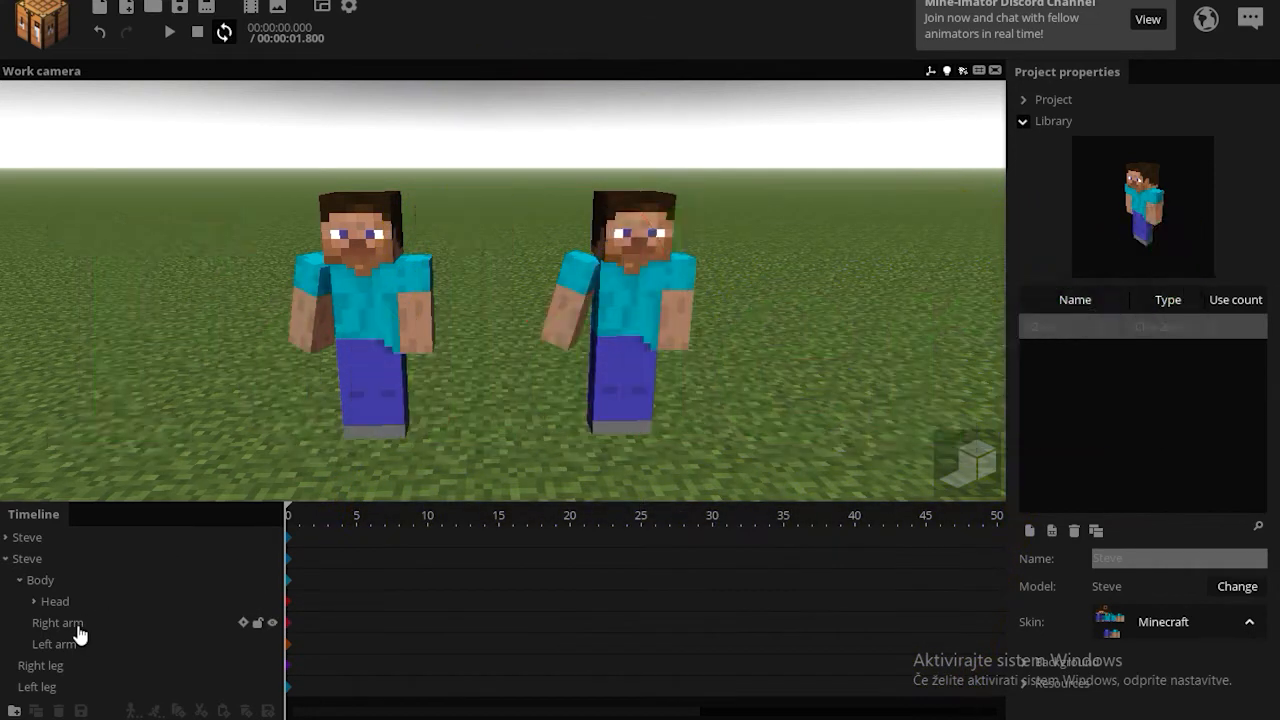
pyautogui.click(78, 624)
pyautogui.click(14, 711)
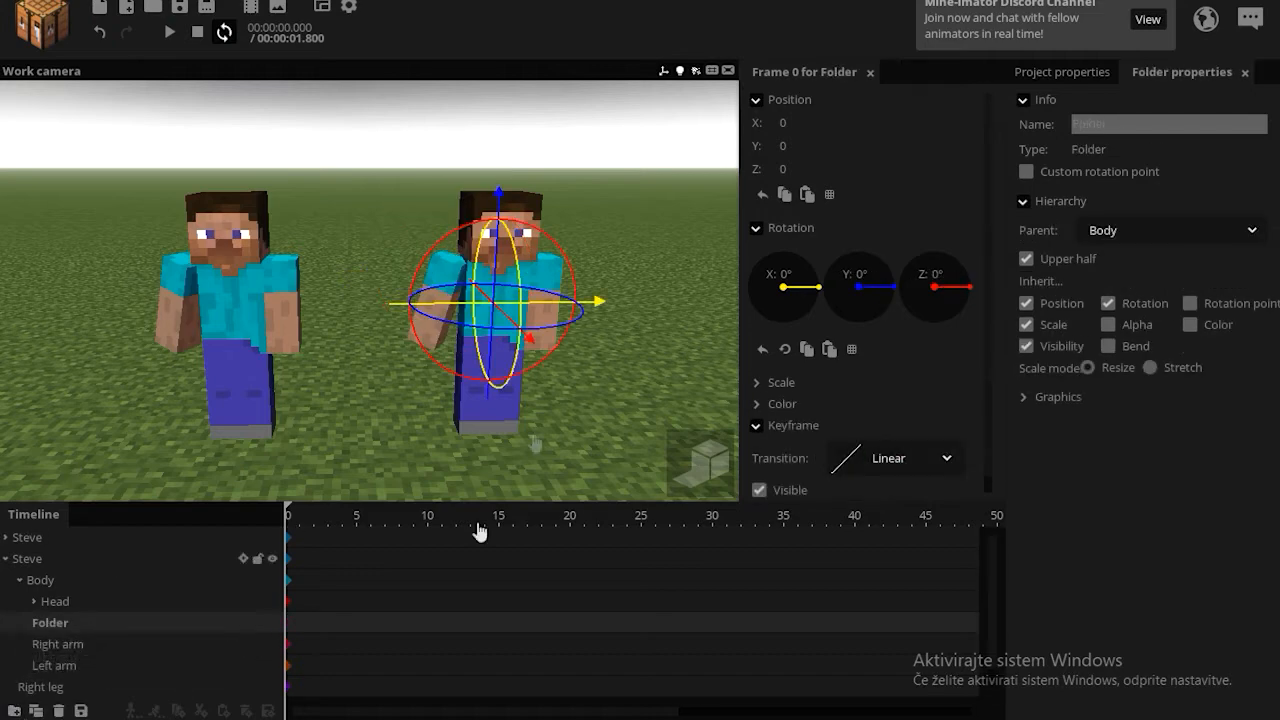
pyautogui.click(58, 711)
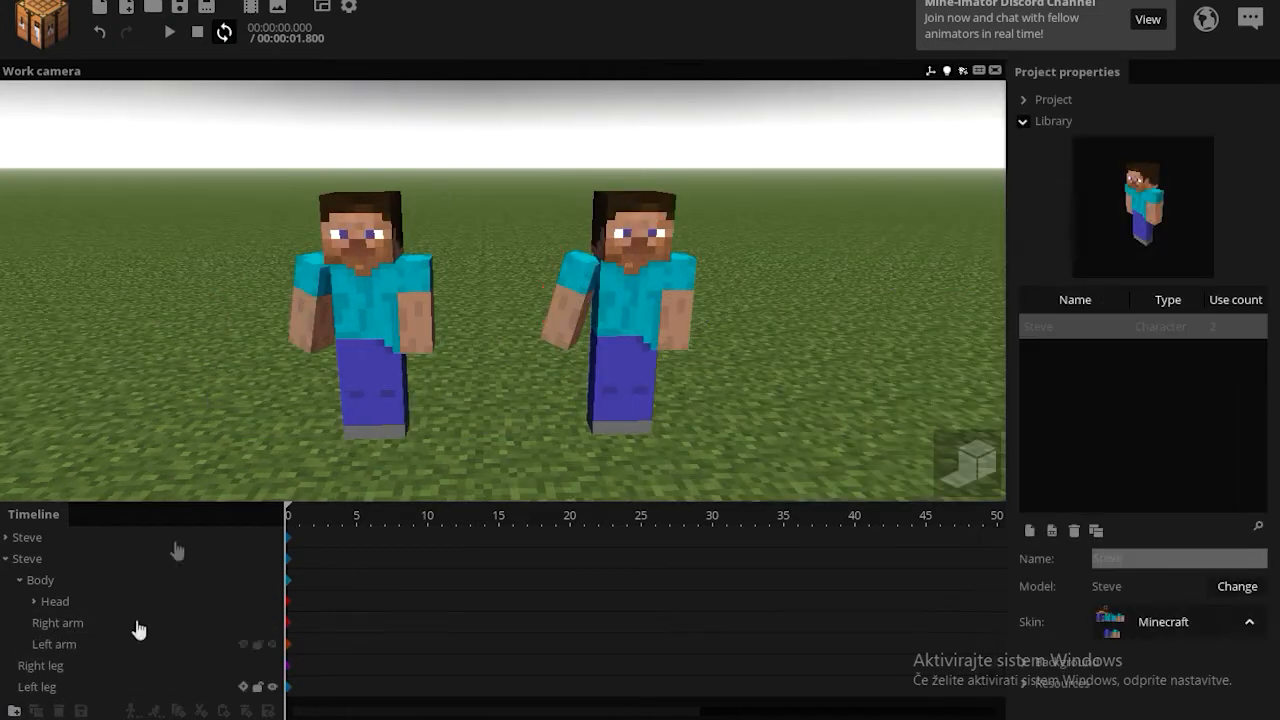
# - Create a right arm body part from the Human model with the Steve variant and Minecraft texture
pyautogui.moveTo(540, 378); pyautogui.dragTo(540, 378, button='right')
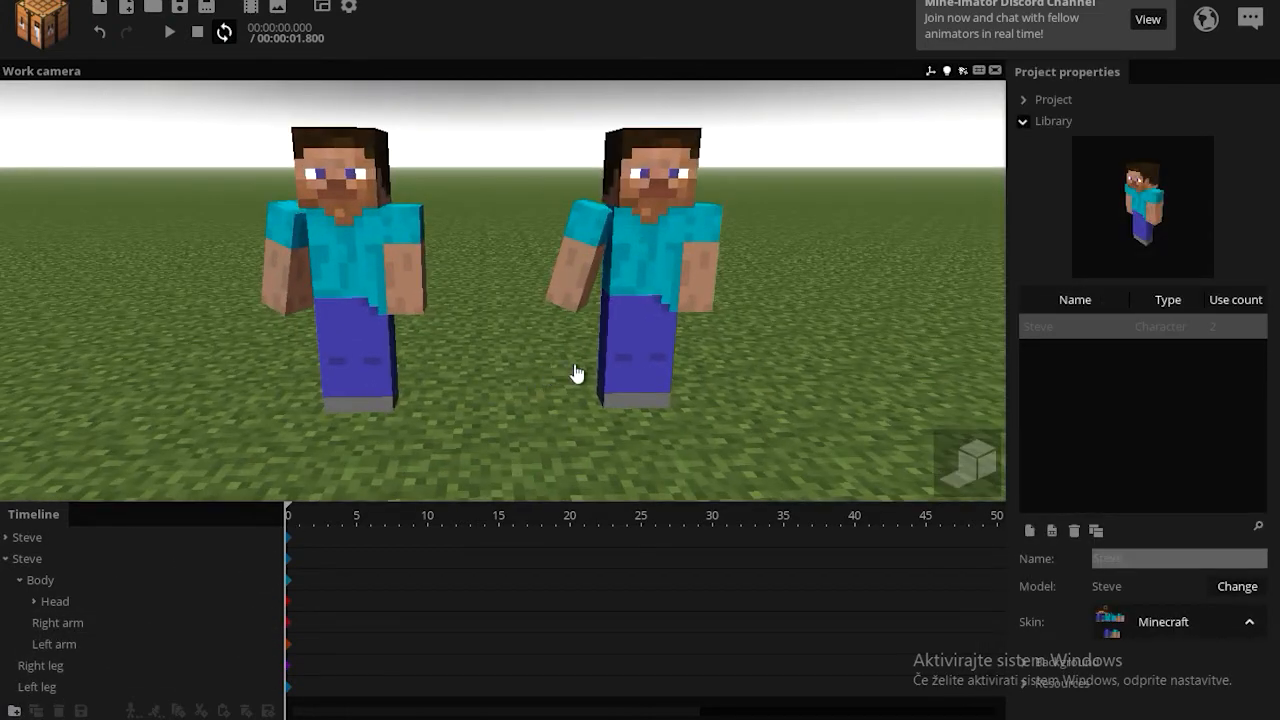
pyautogui.click(41, 40)
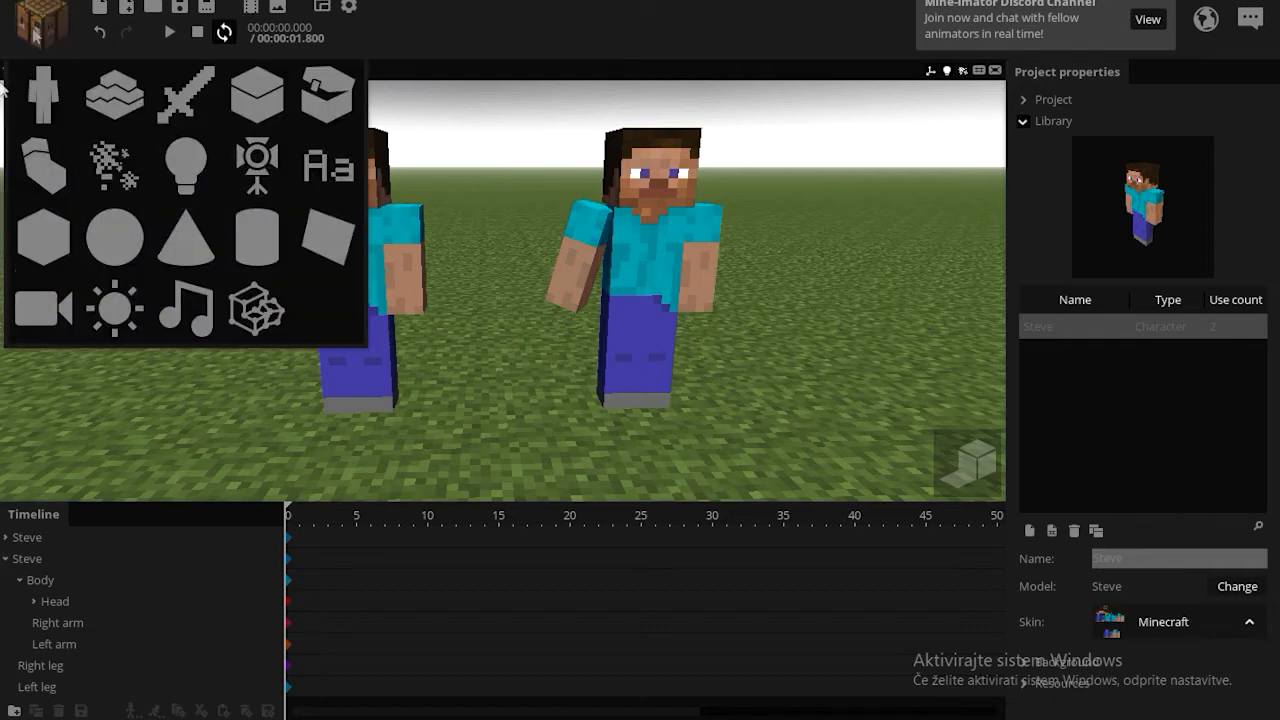
pyautogui.click(45, 168)
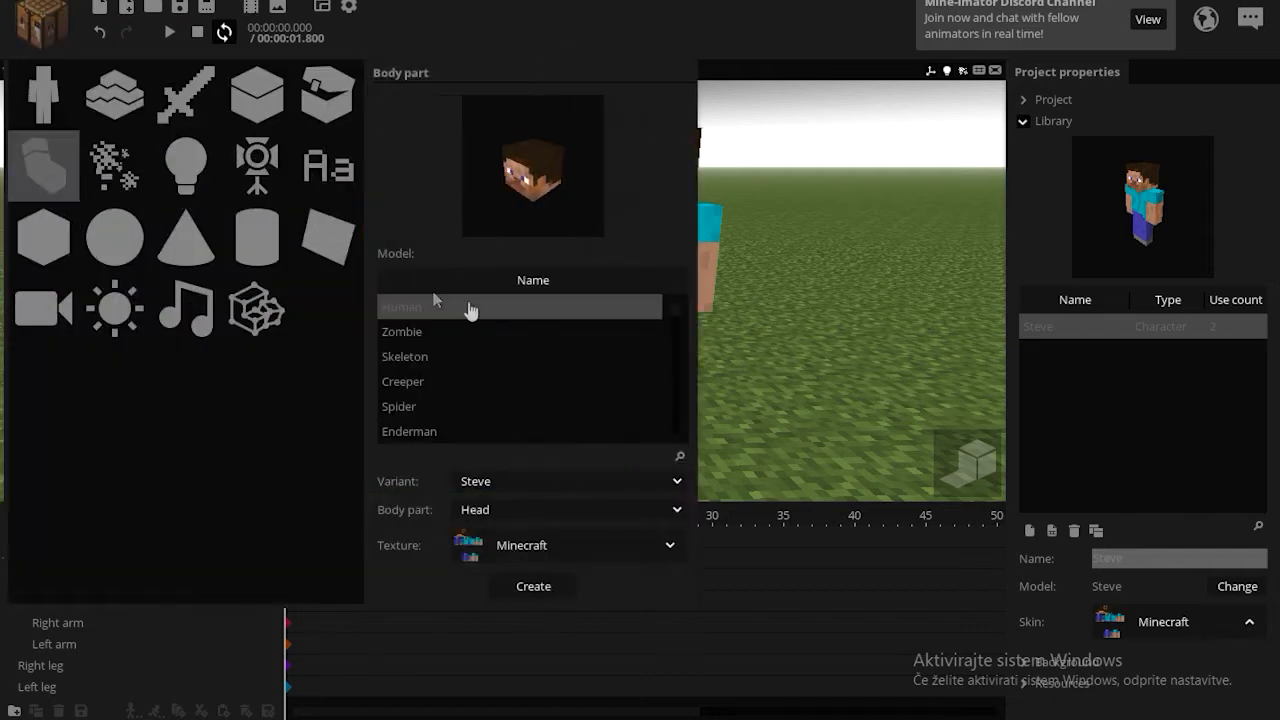
pyautogui.click(522, 510)
pyautogui.click(517, 572)
pyautogui.click(545, 589)
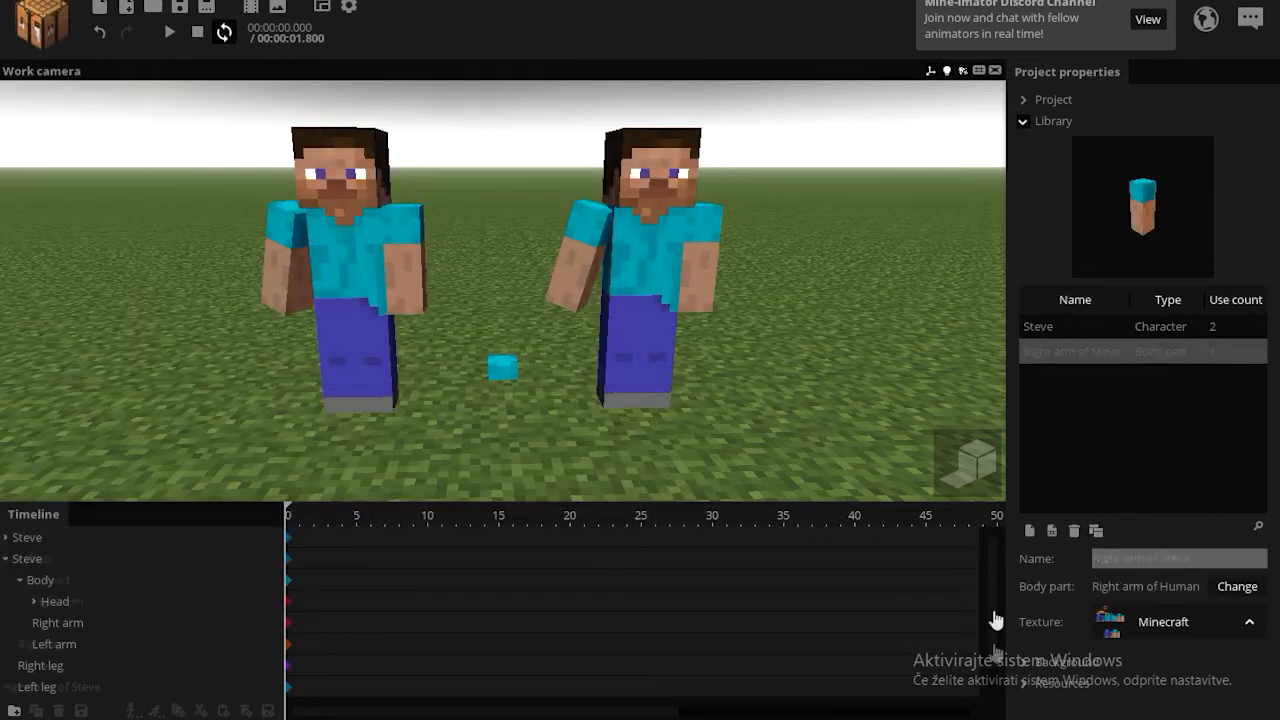
# - Parent the new right arm body part to the duplicate Steve's right arm
pyautogui.moveTo(55, 700); pyautogui.dragTo(88, 624)
pyautogui.press('w')
pyautogui.moveTo(305, 420); pyautogui.dragTo(476, 378, button='right')
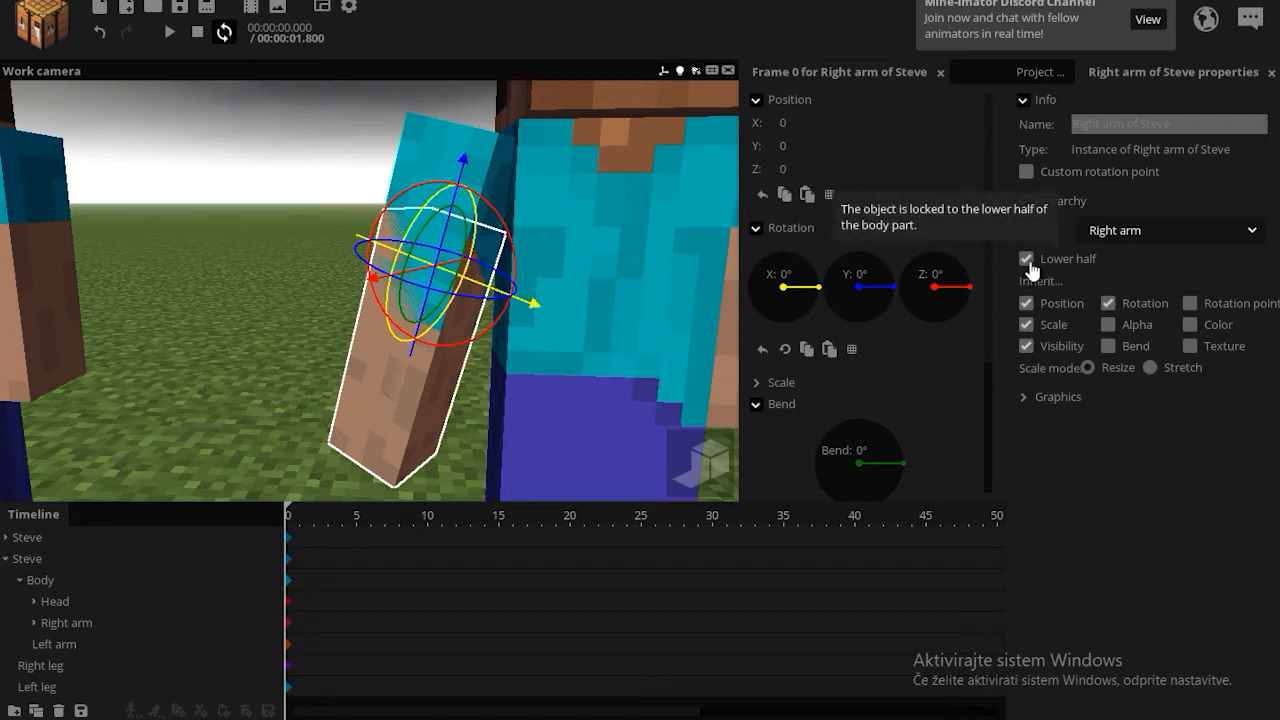
# - Try bending the duplicate Steve's right arm at frame 0 and reset its bend
pyautogui.click(287, 625)
pyautogui.moveTo(486, 355); pyautogui.dragTo(502, 284)
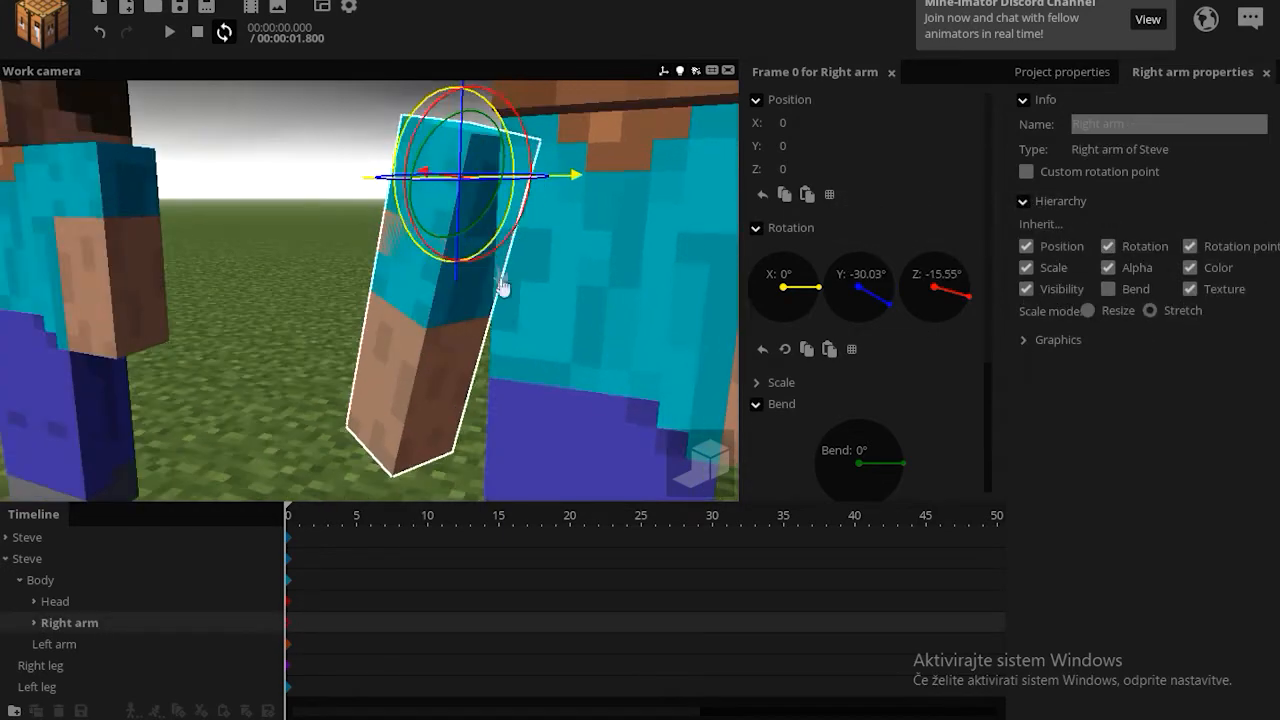
pyautogui.moveTo(474, 231); pyautogui.dragTo(385, 277)
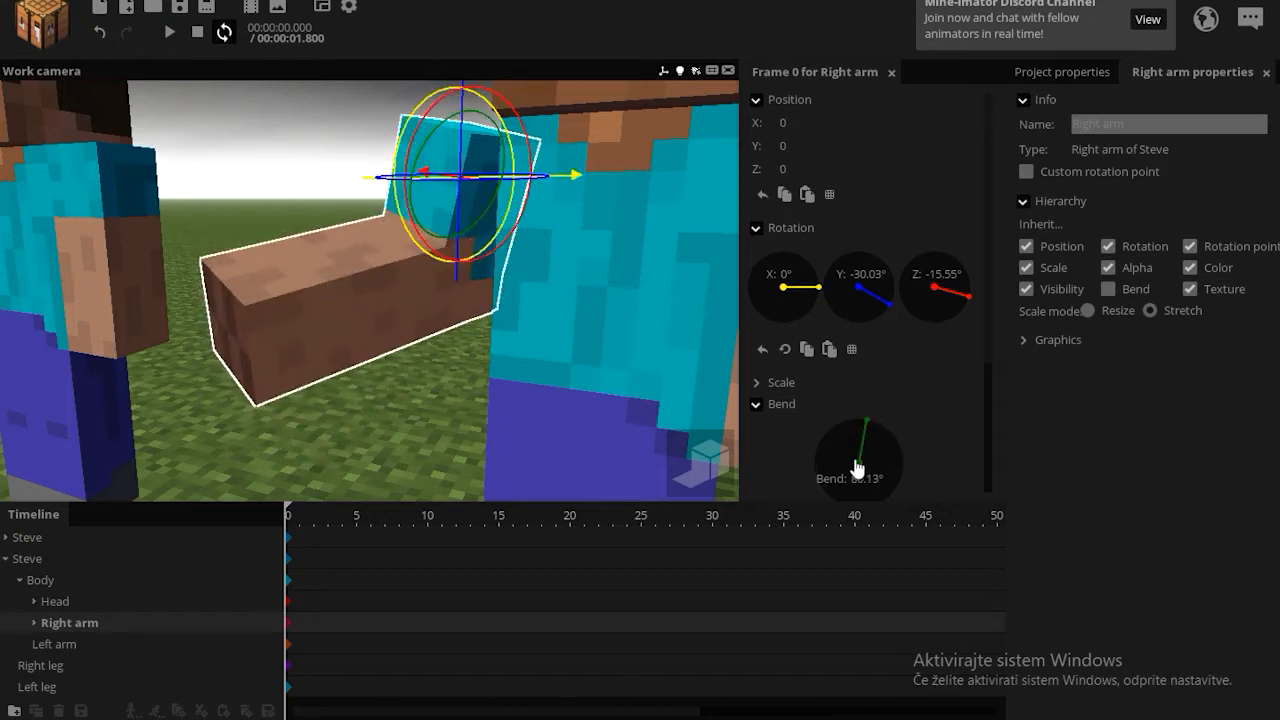
pyautogui.rightClick(823, 480)
# - Unlock the attached right arm body part from the lower half of its parent arm
pyautogui.click(34, 622)
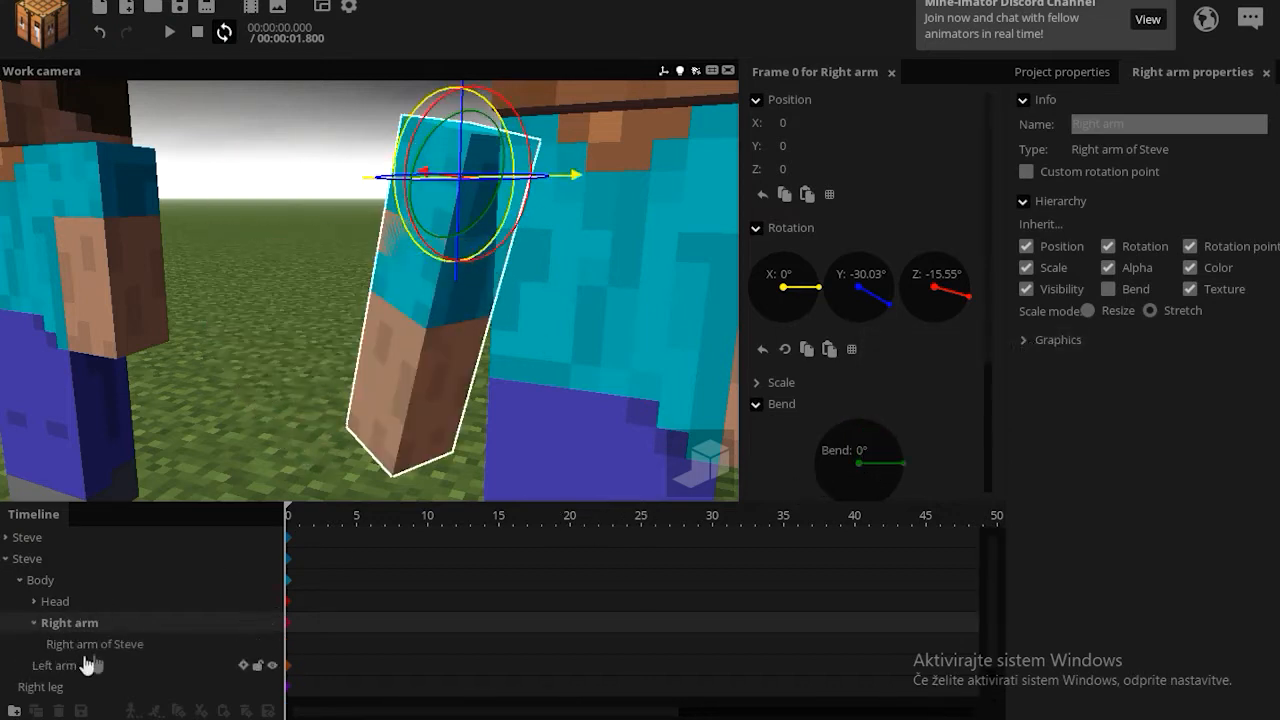
pyautogui.click(125, 645)
pyautogui.click(1026, 259)
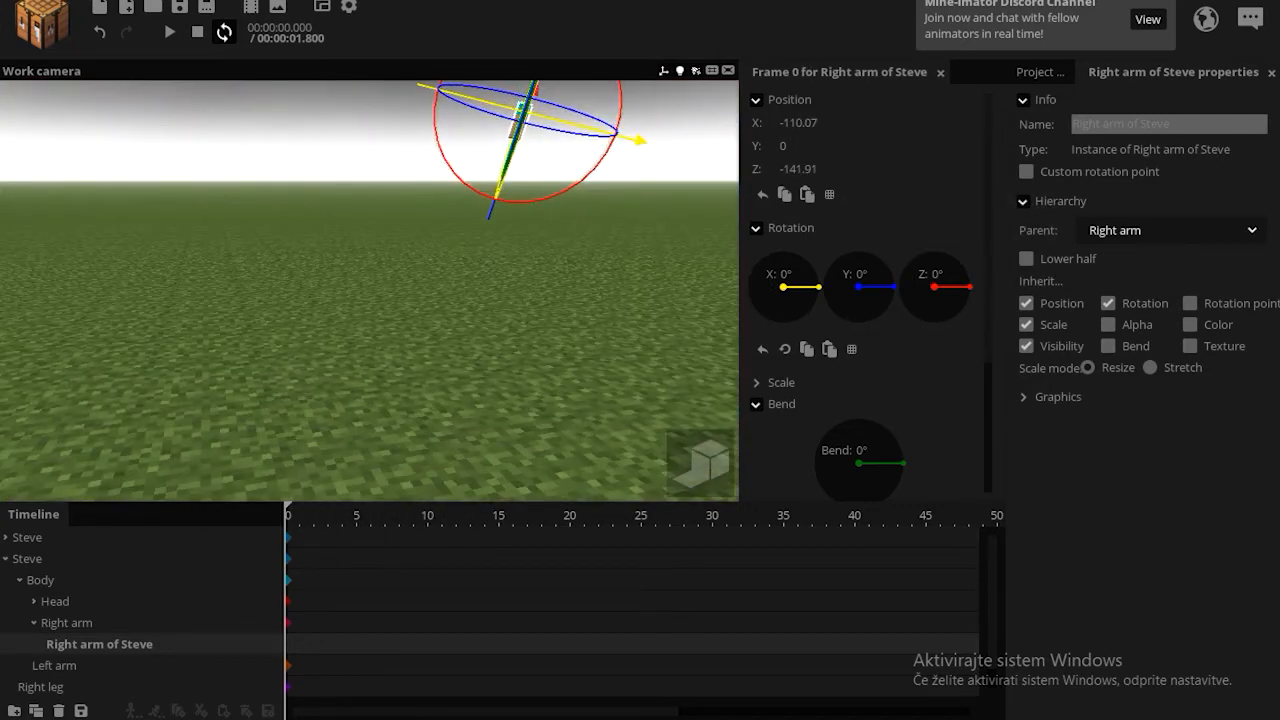
# - Set the attached arm's X and Z position at frame 0 to 0 so it sits on the parent arm
pyautogui.press('s')
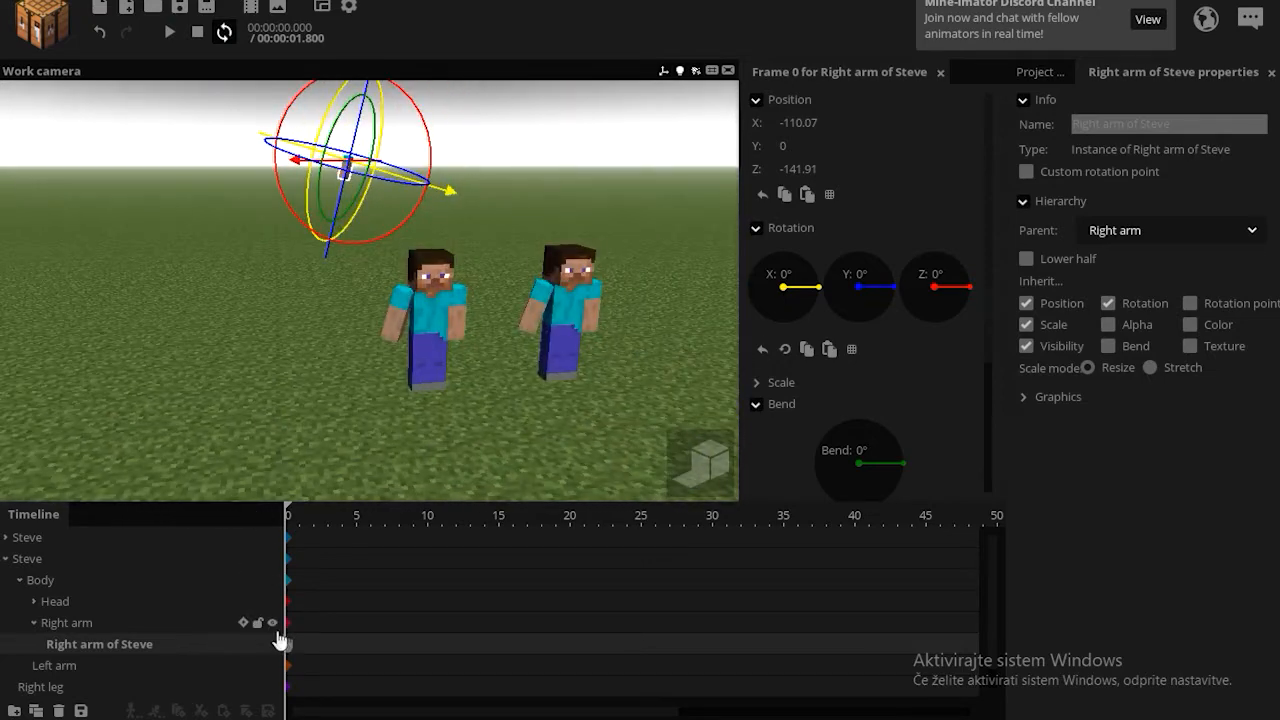
pyautogui.click(805, 124)
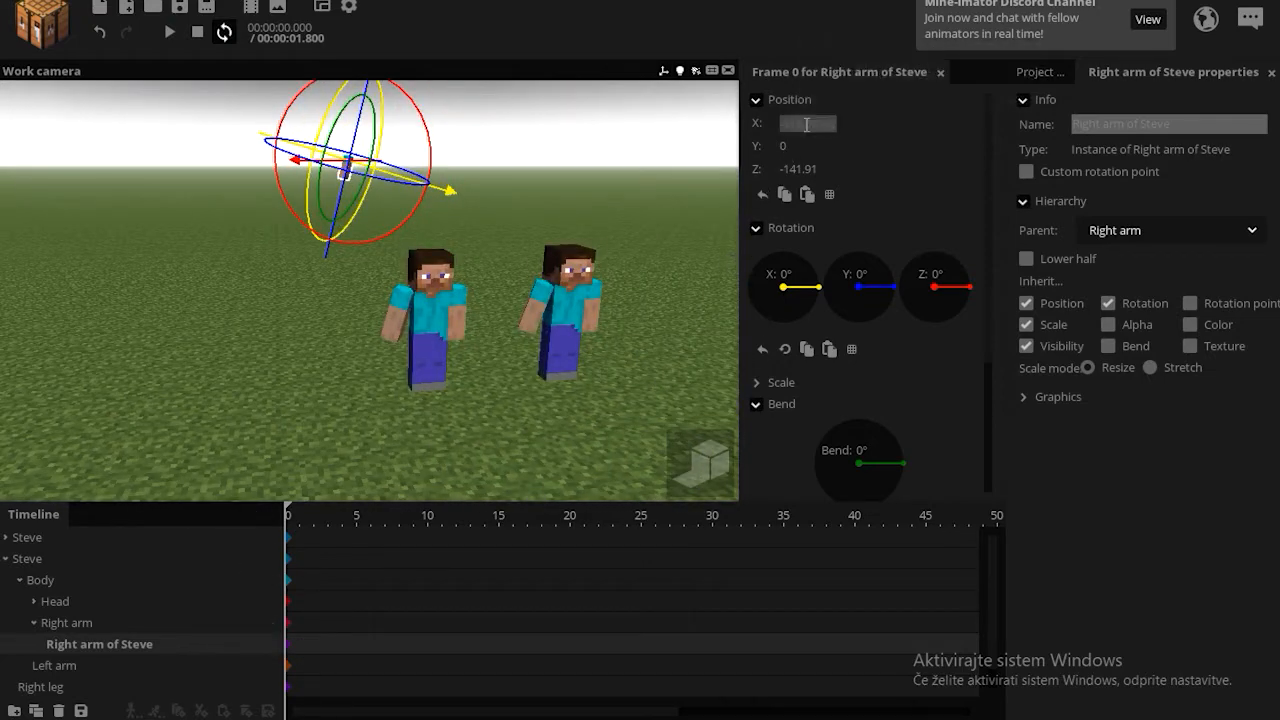
pyautogui.write('0')
pyautogui.click(800, 169)
pyautogui.write('0')
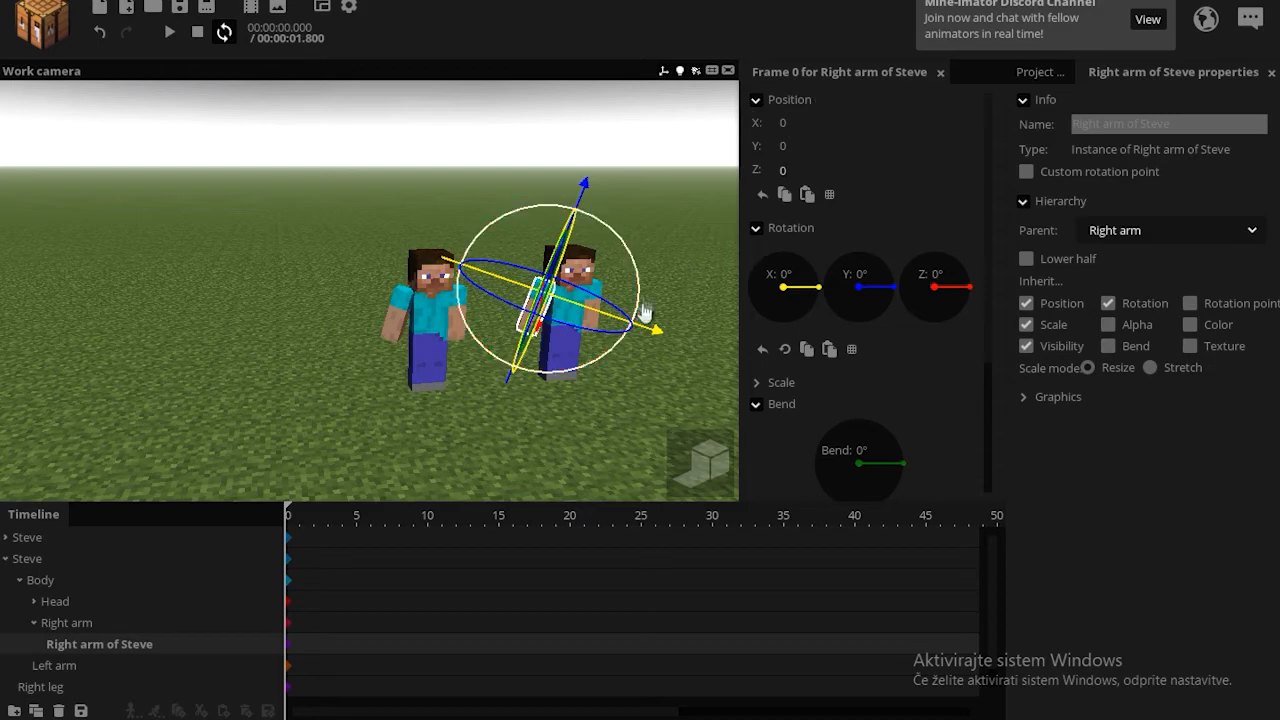
pyautogui.press('w')
pyautogui.moveTo(690, 240); pyautogui.dragTo(698, 263, button='right')
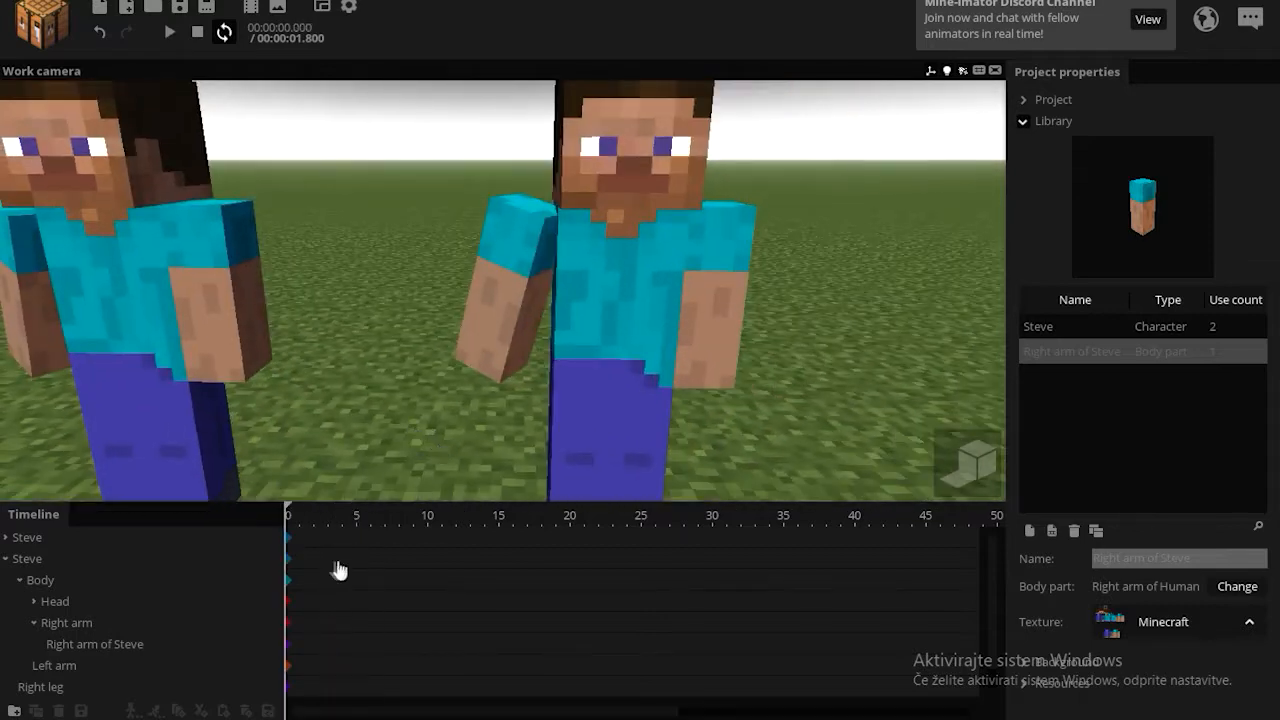
# - Try keying the right arm's rotation at frame 10 and the attached arm's Z rotation of 55.50° at frame 8, then remove the frame 10 keyframe
pyautogui.click(318, 518)
pyautogui.moveTo(305, 525); pyautogui.dragTo(288, 522)
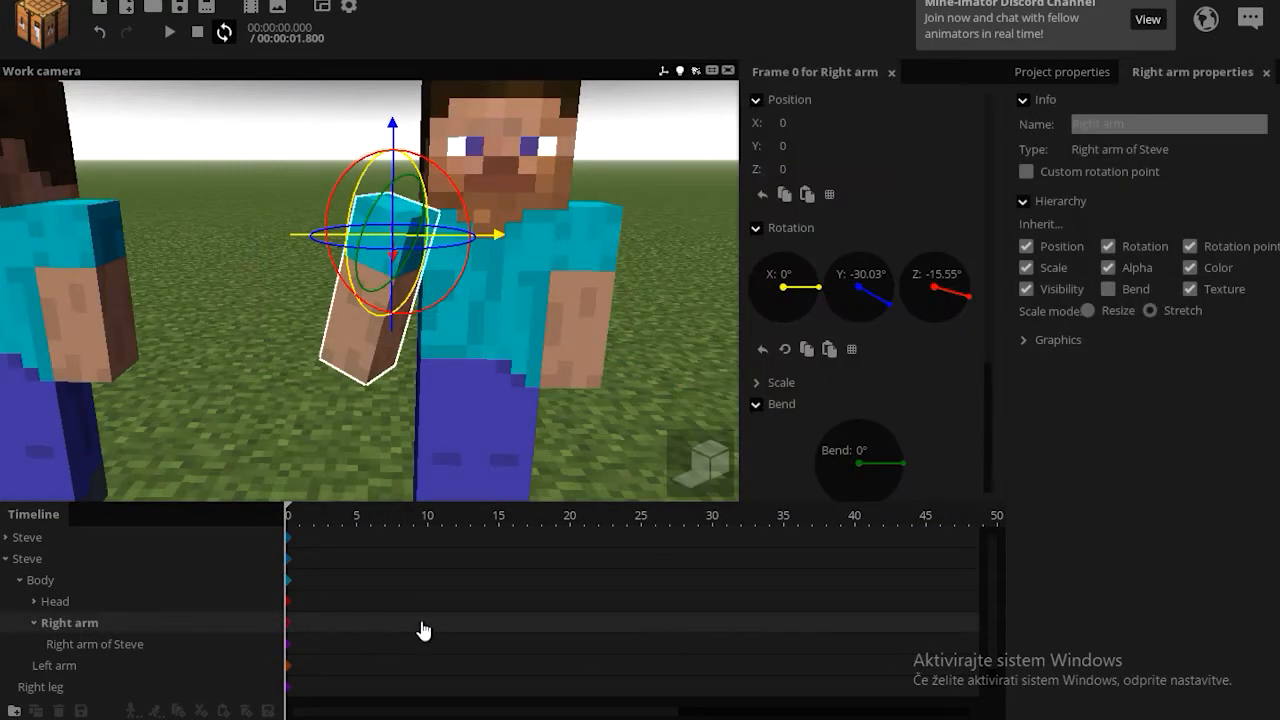
pyautogui.click(428, 520)
pyautogui.moveTo(444, 322); pyautogui.dragTo(457, 286)
pyautogui.click(400, 645)
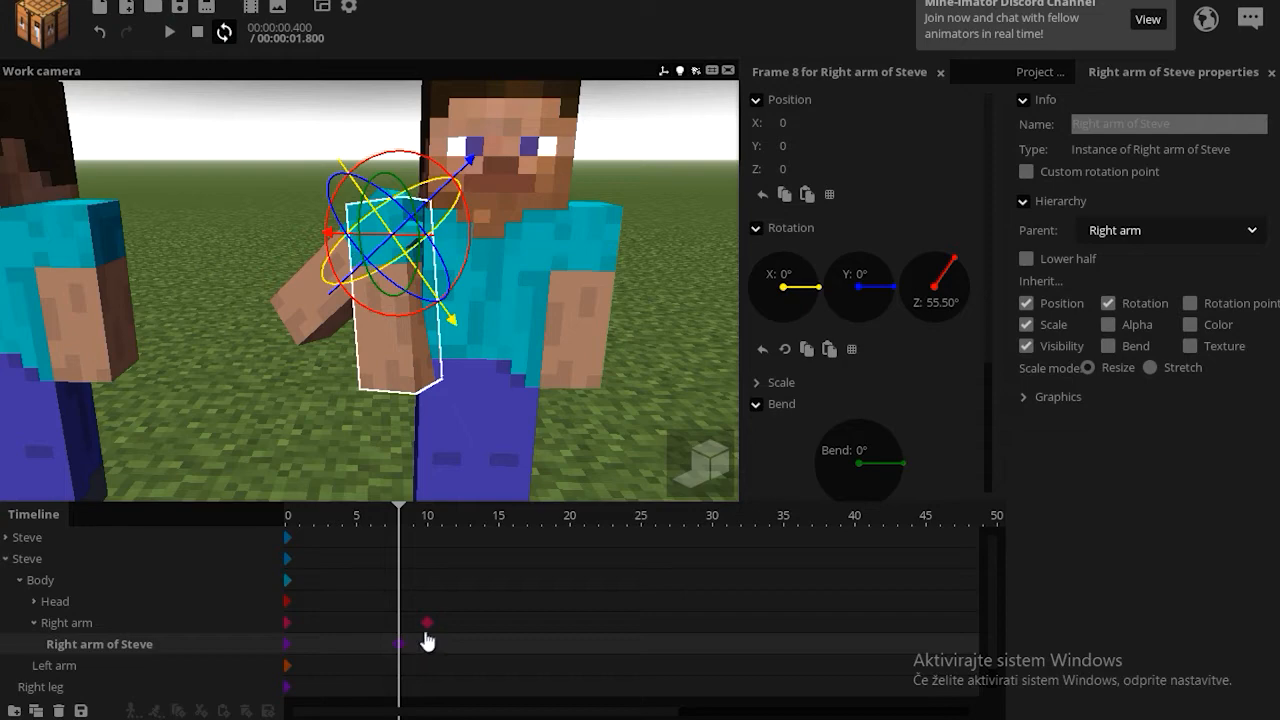
pyautogui.moveTo(428, 624); pyautogui.dragTo(287, 623)
# - Try hiding the right arm through its frame 0 keyframe visibility and switch the visibility back on
pyautogui.scroll(-4, 955, 348)
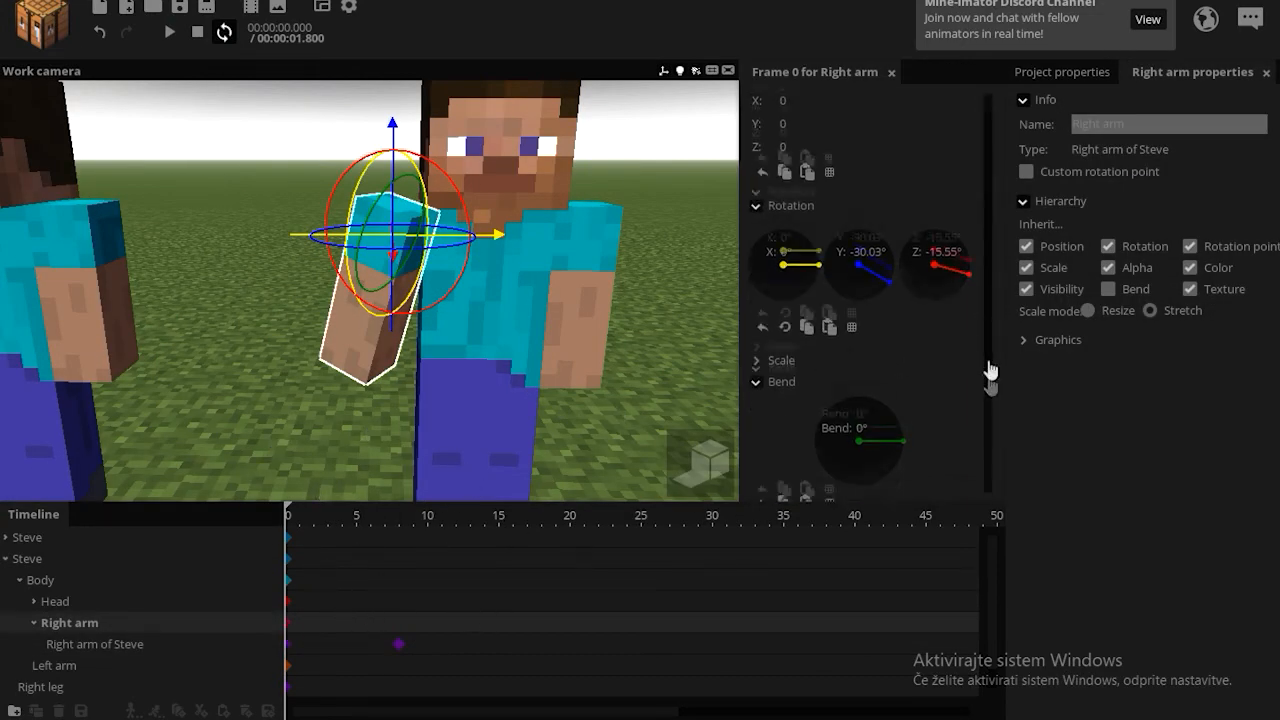
pyautogui.click(760, 474)
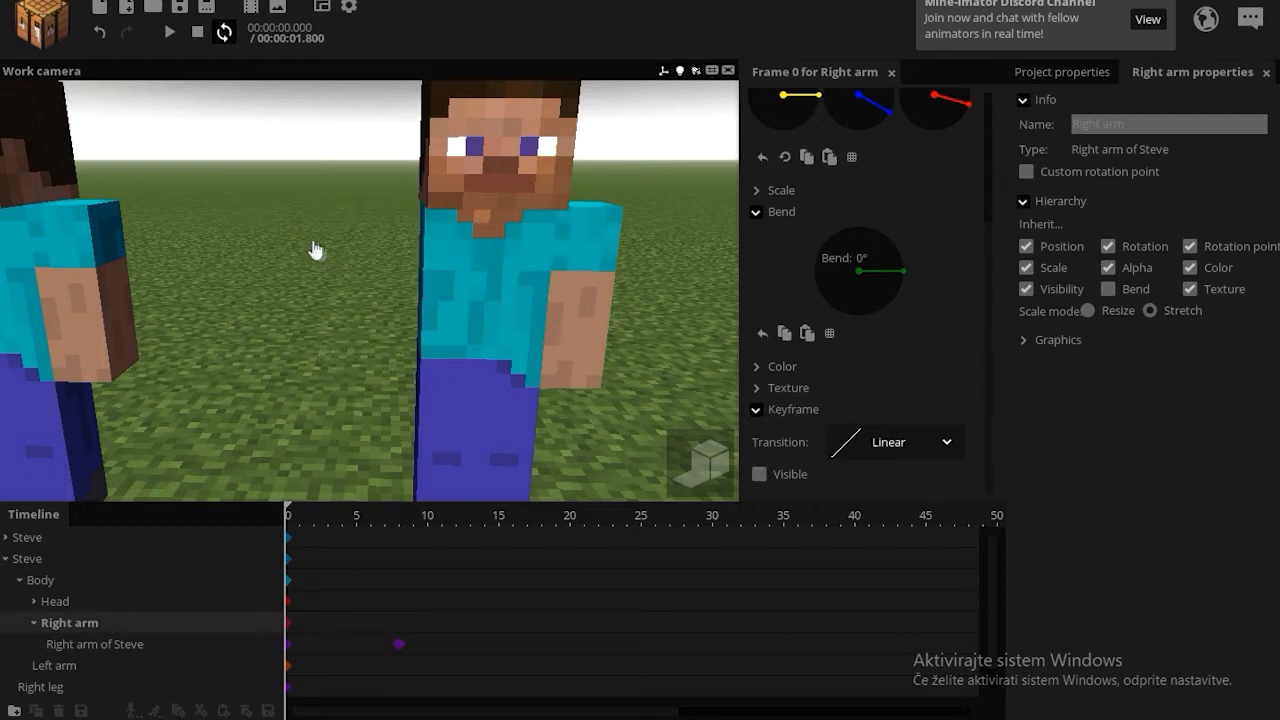
pyautogui.click(760, 474)
# - Set the right arm's alpha at frame 0 to 0% and scrub the first frames to check the attached arm
pyautogui.click(762, 372)
pyautogui.scroll(-2, 942, 352)
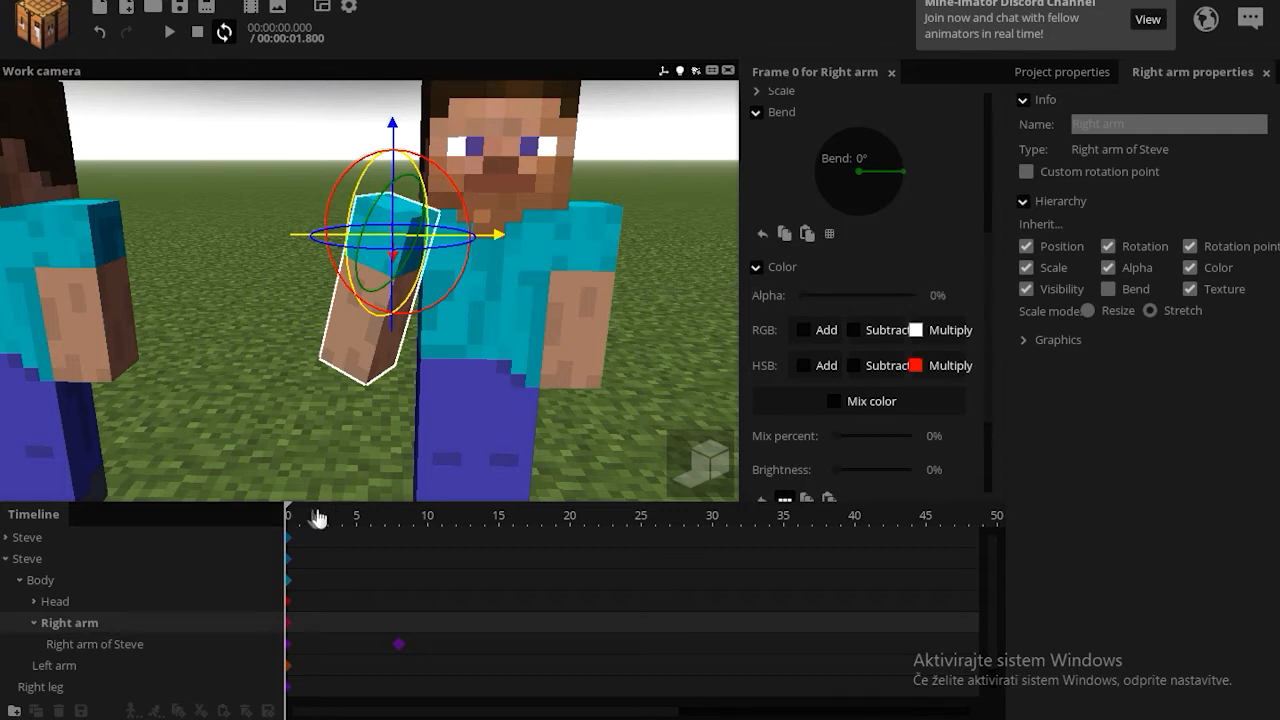
pyautogui.moveTo(318, 517); pyautogui.dragTo(386, 534)
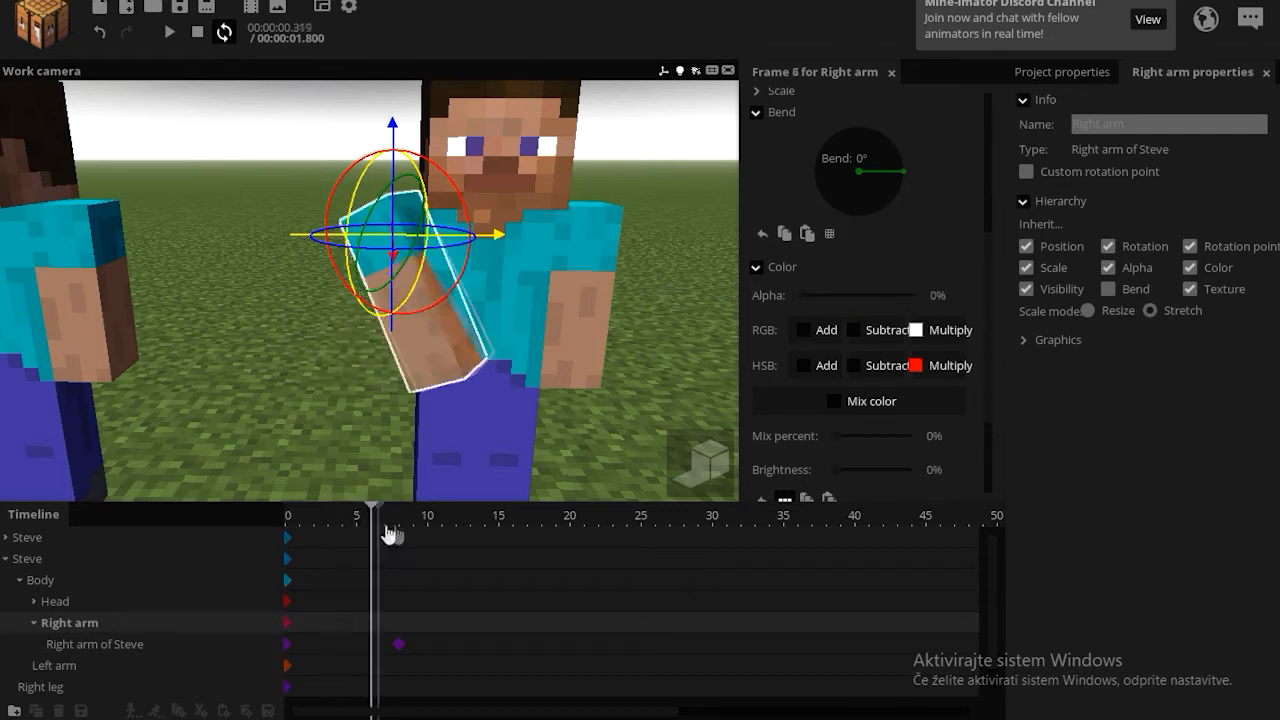
pyautogui.click(96, 645)
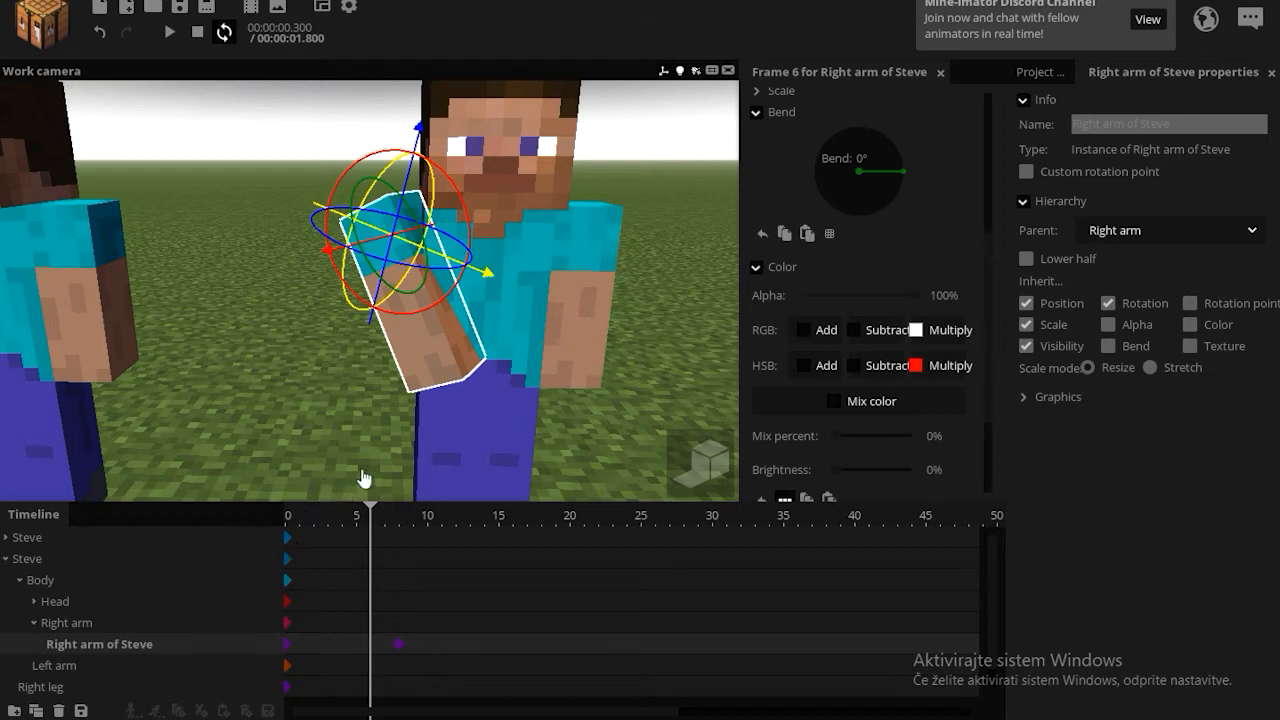
pyautogui.moveTo(381, 527); pyautogui.dragTo(290, 530)
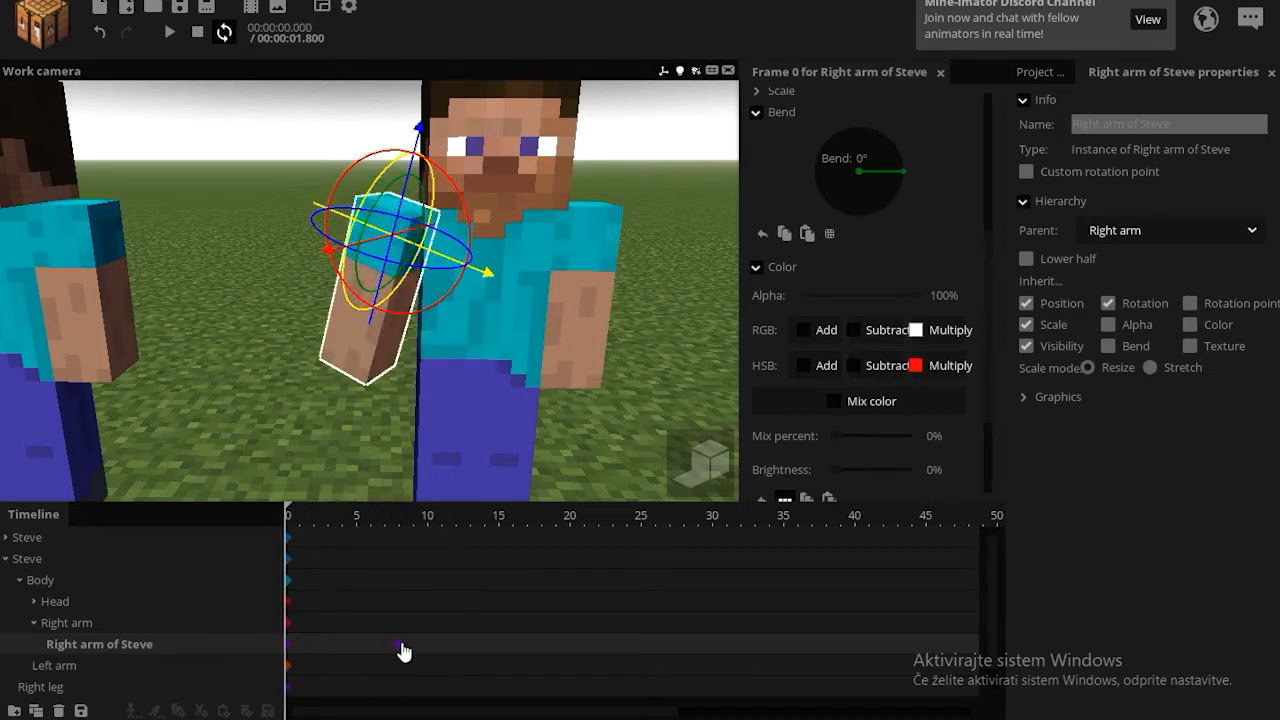
# - Delete the attached arm's frame 8 keyframe and try rotating the right arm at frame 10
pyautogui.click(403, 654)
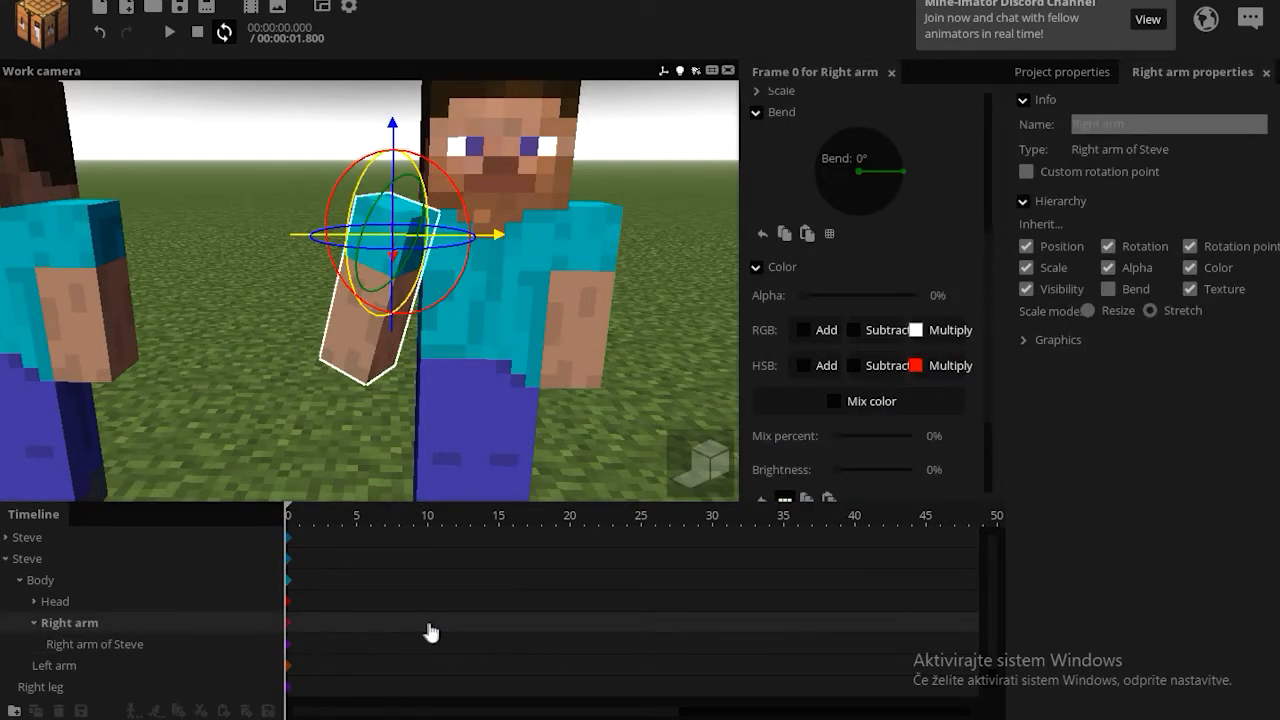
pyautogui.click(426, 631)
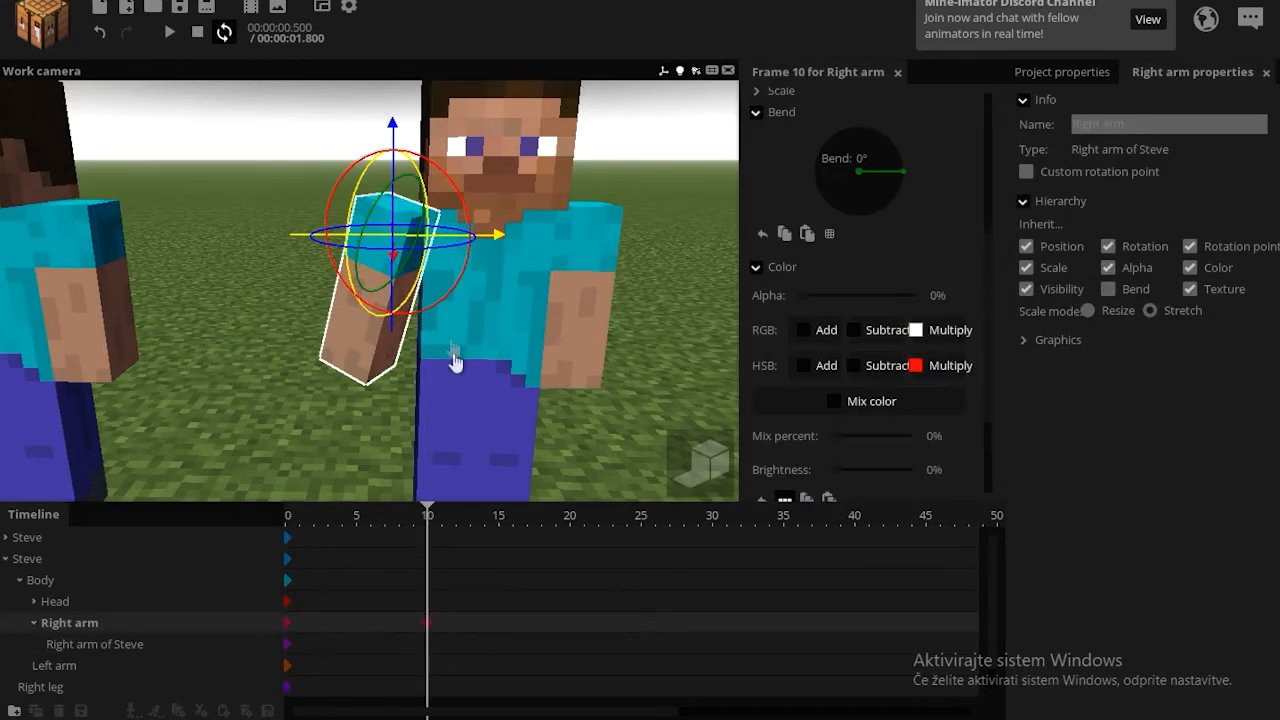
pyautogui.moveTo(445, 320); pyautogui.dragTo(496, 316)
pyautogui.click(437, 648)
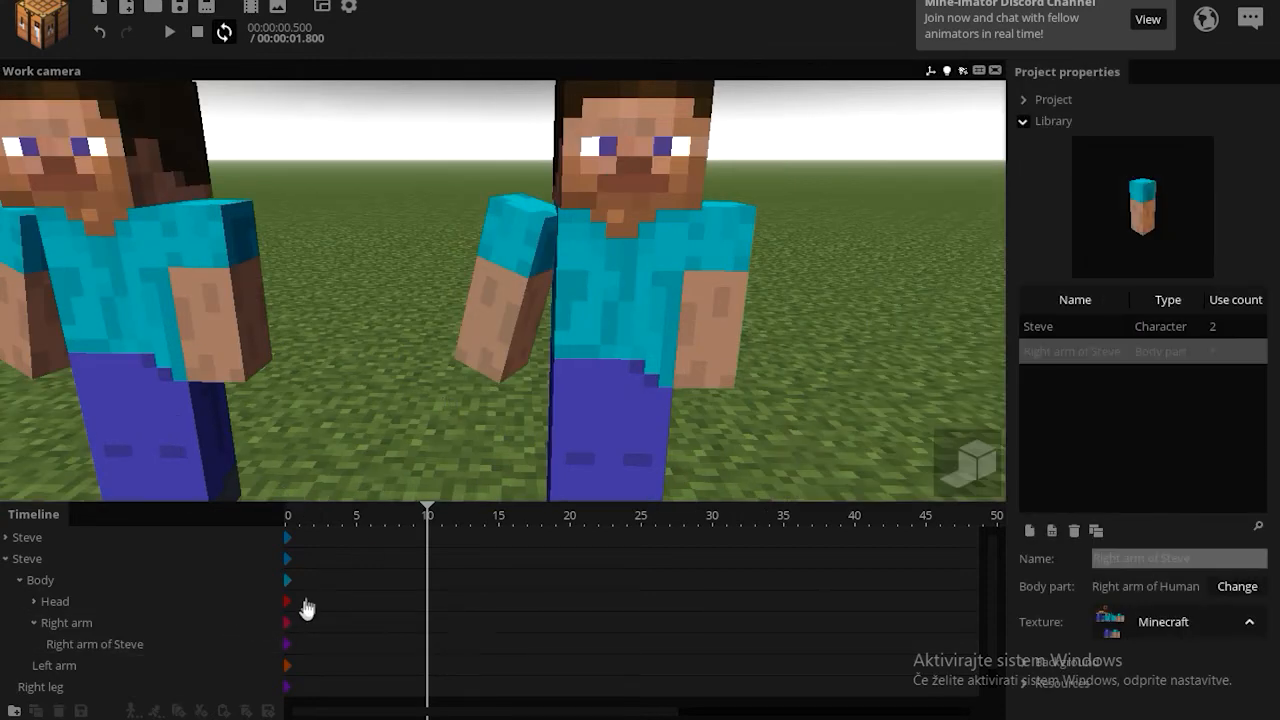
# - Examine the frame 0 keyframe values of the head, the right arm and the attached arm
pyautogui.click(288, 601)
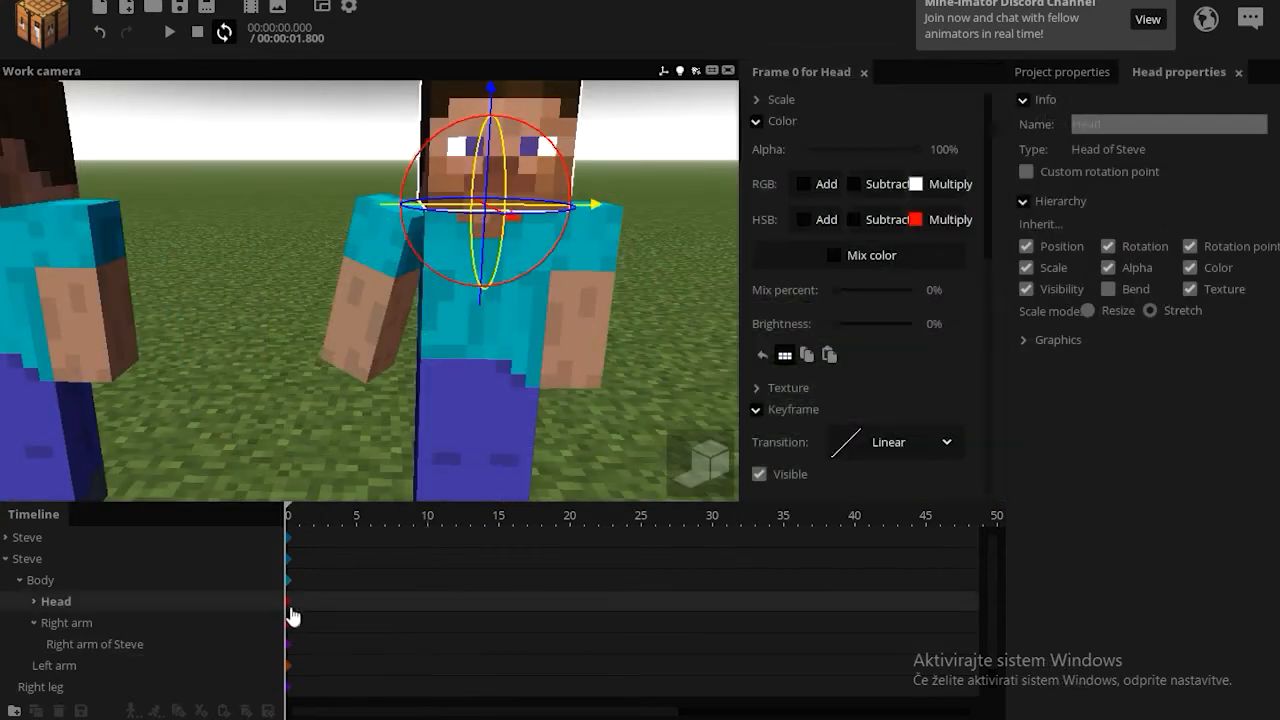
pyautogui.click(288, 622)
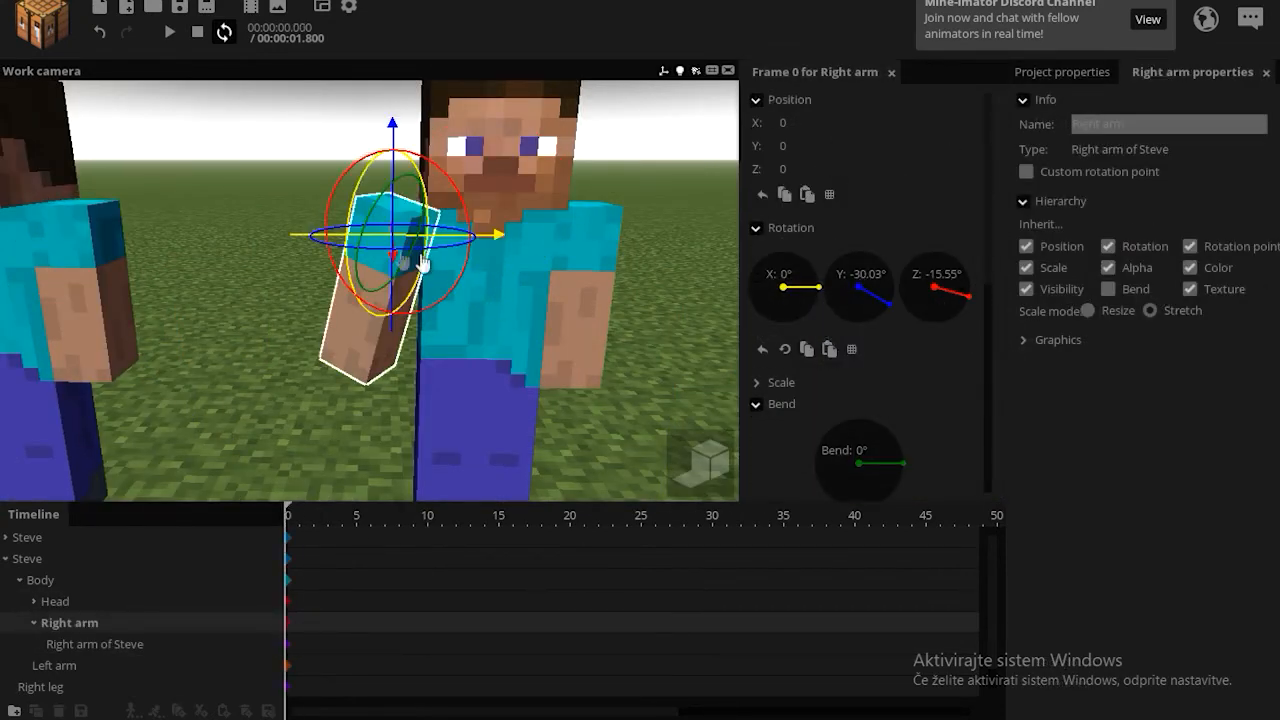
pyautogui.click(289, 646)
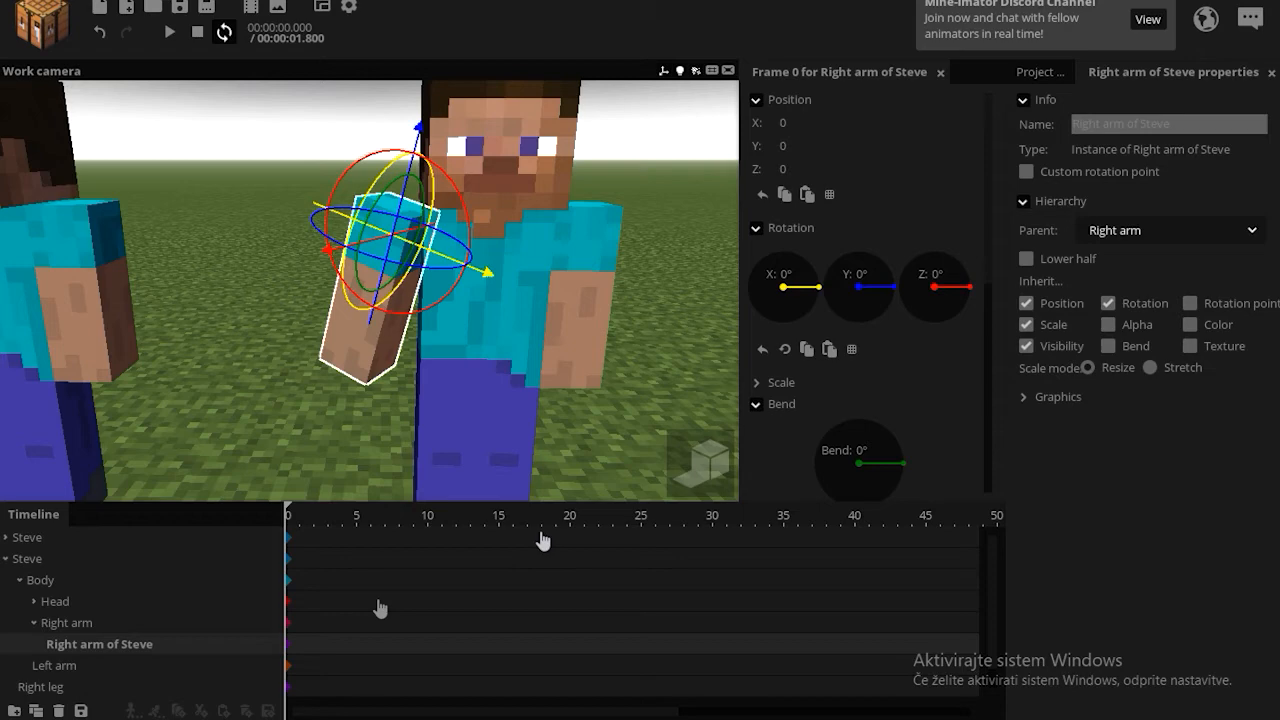
# - Set the attached arm's Z rotation at frame 0 to -15° and compare its keyframe with the right arm's
pyautogui.click(941, 274)
pyautogui.write('-15')
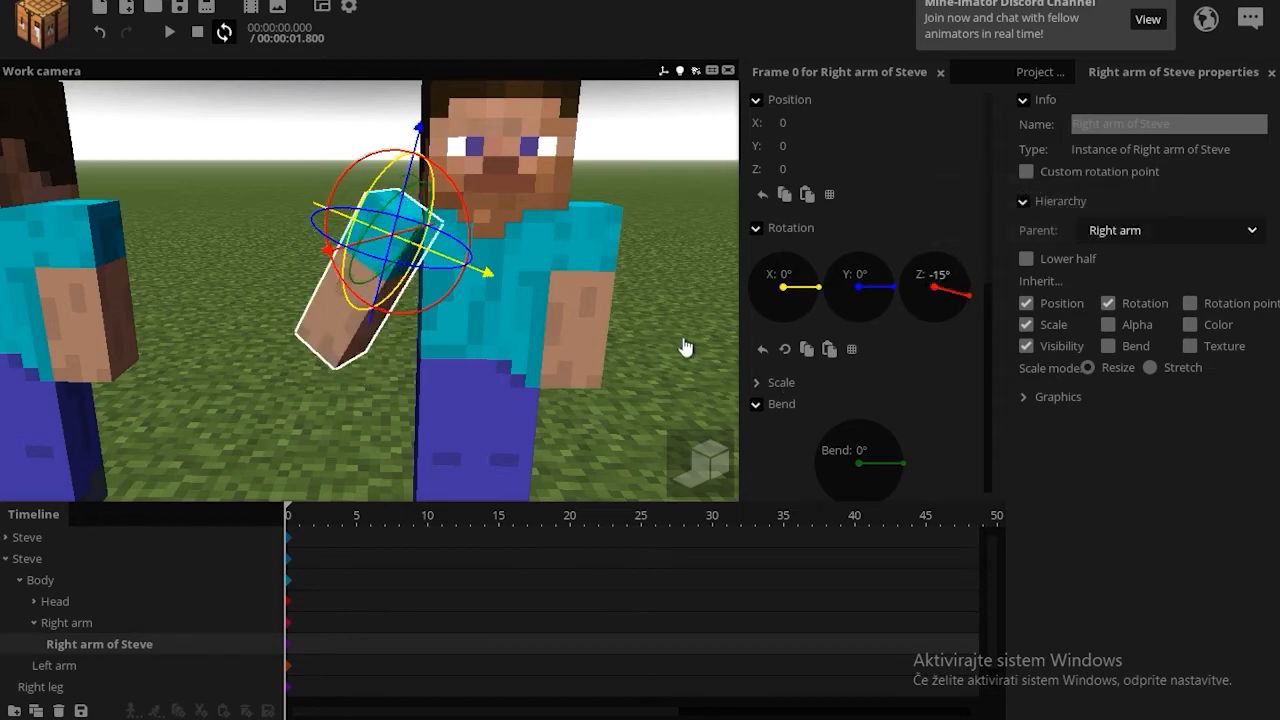
pyautogui.moveTo(686, 347); pyautogui.dragTo(378, 558)
pyautogui.click(289, 624)
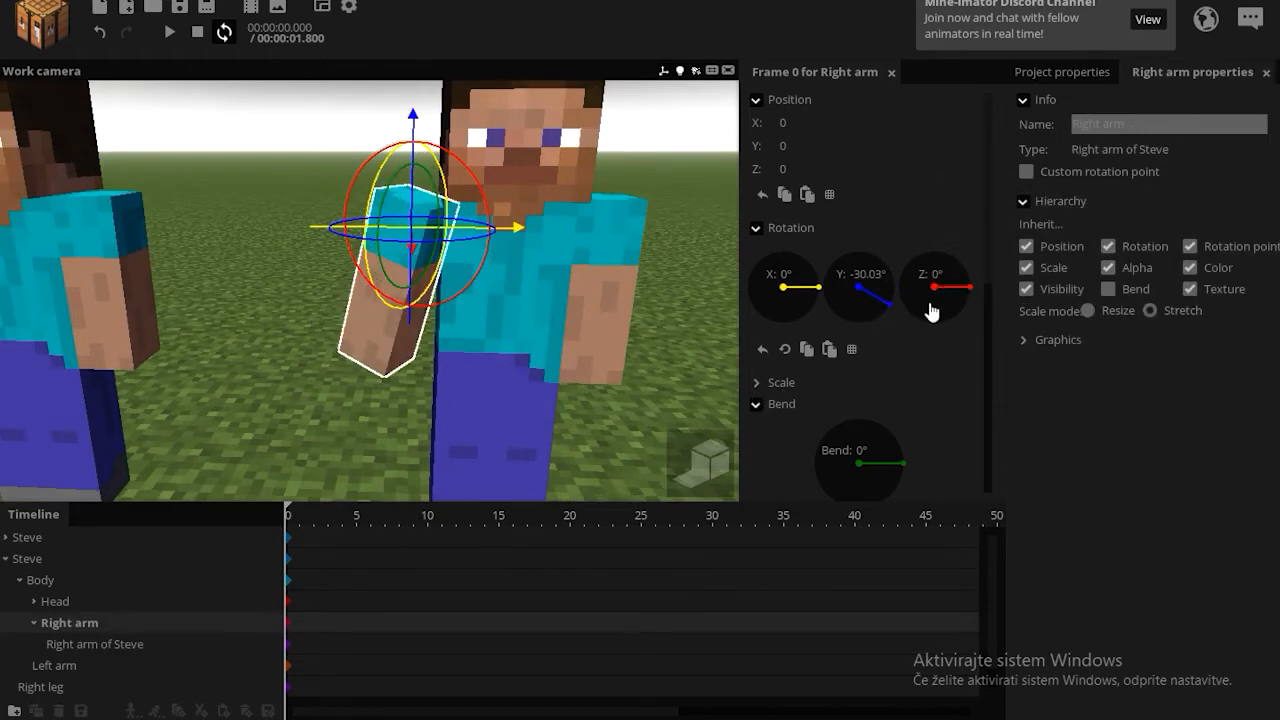
pyautogui.click(288, 645)
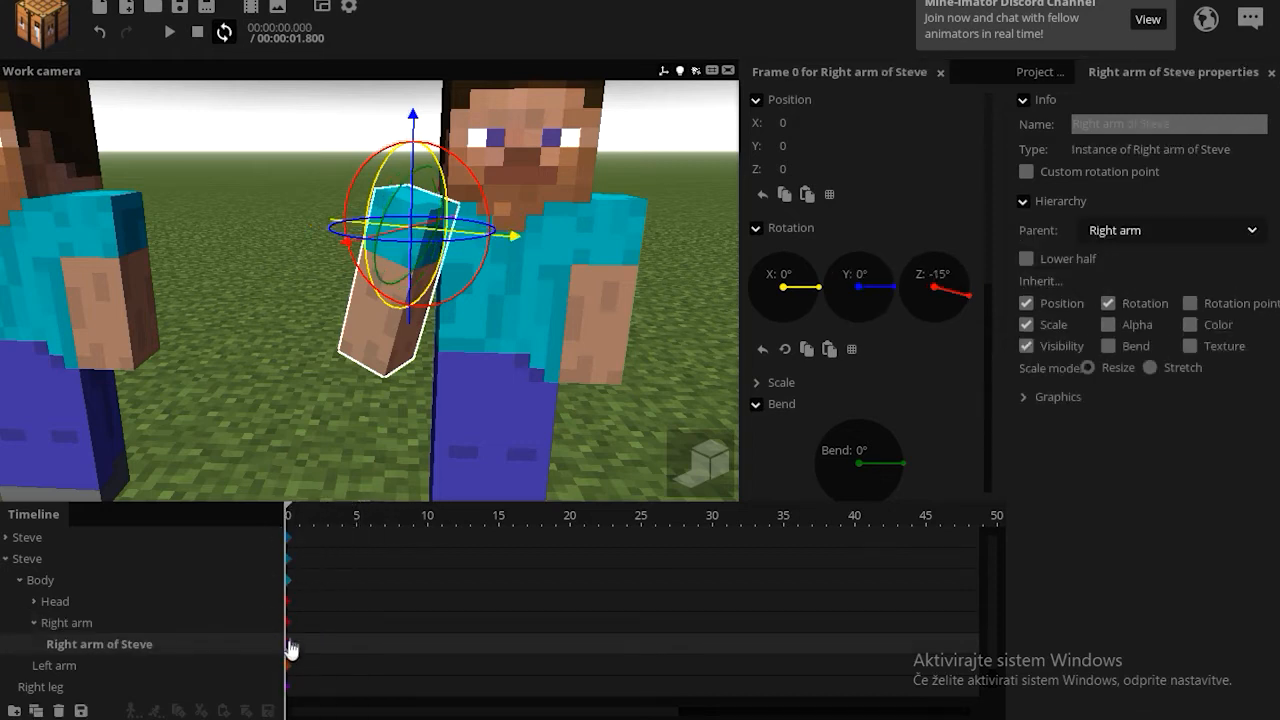
pyautogui.click(289, 625)
pyautogui.click(288, 648)
pyautogui.click(288, 624)
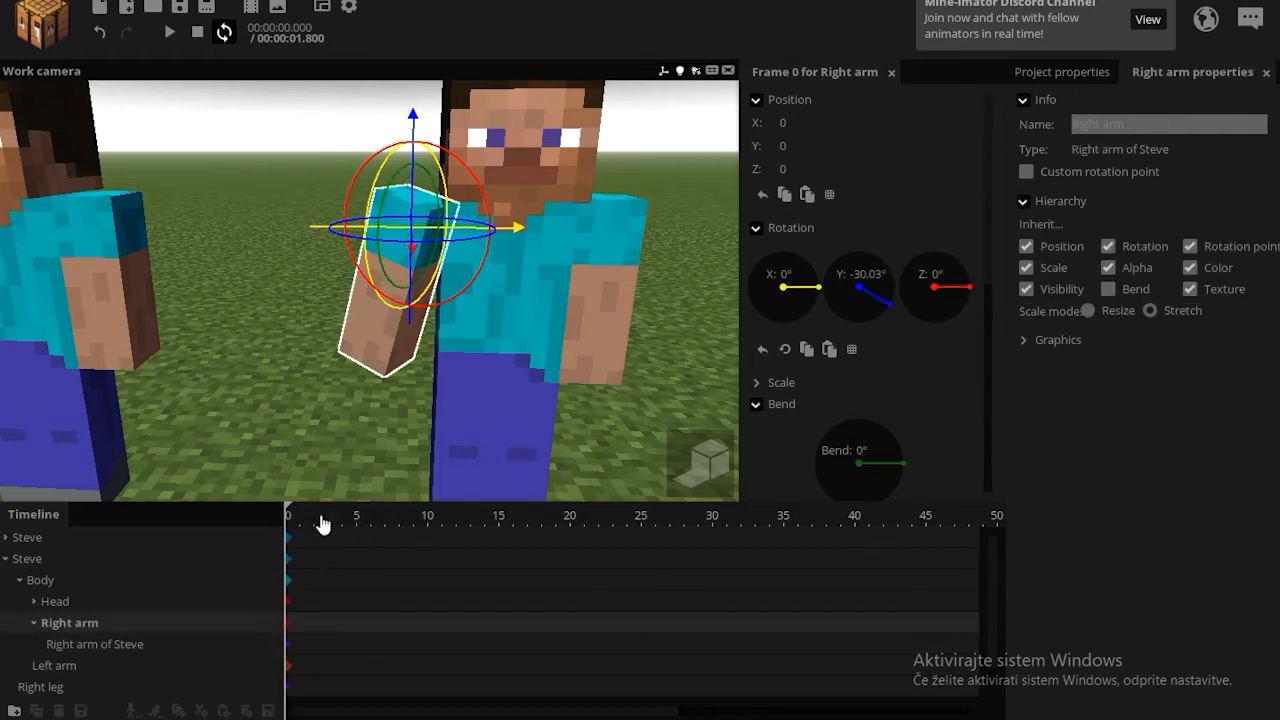
# - Add a keyframe for the right arm at frame 20 and reset its Y rotation
pyautogui.click(569, 630)
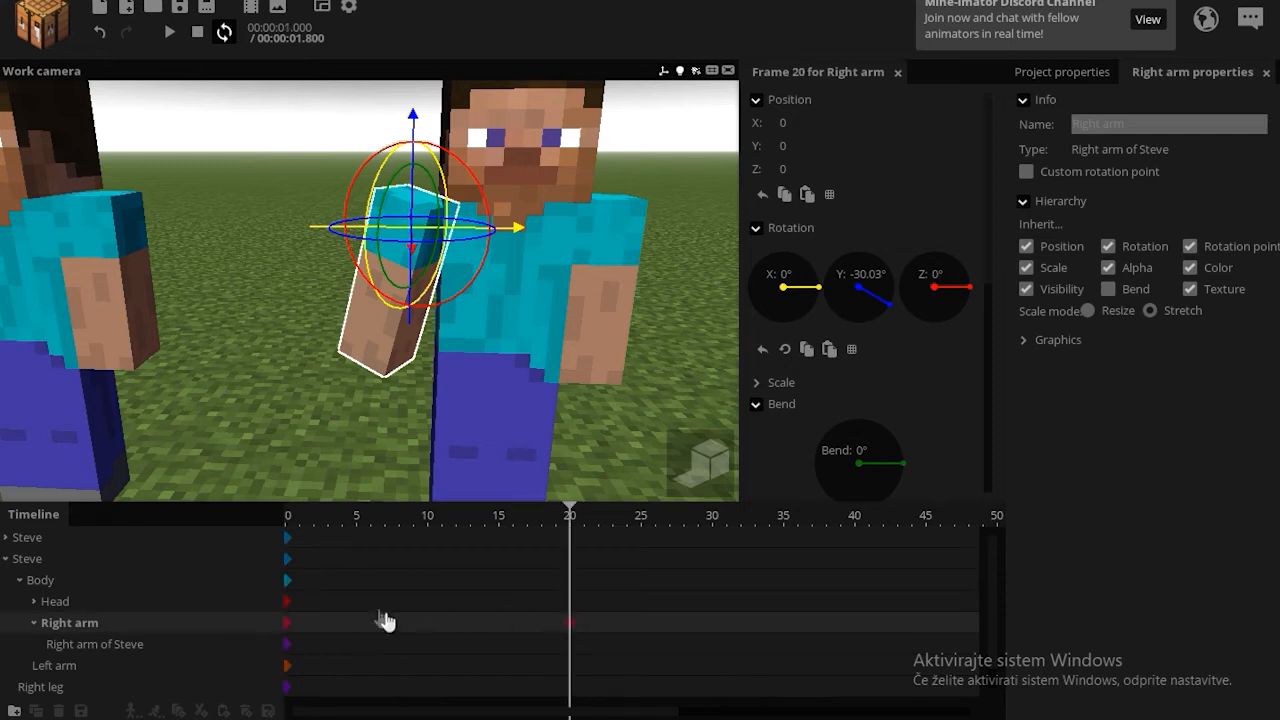
pyautogui.rightClick(853, 303)
# - Add attached arm keyframes at frames 12 and 25, and reset the Z rotation at frame 25 to 0°
pyautogui.click(427, 655)
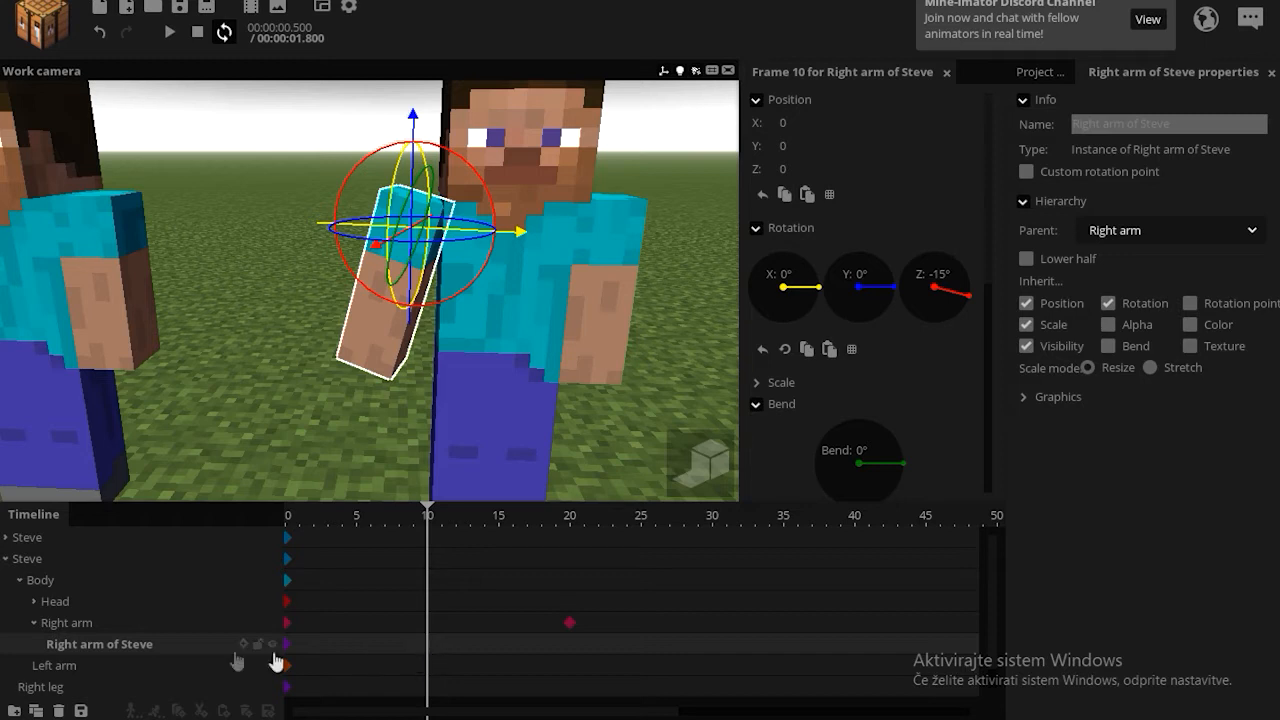
pyautogui.click(714, 655)
pyautogui.moveTo(714, 649); pyautogui.dragTo(641, 645)
pyautogui.moveTo(428, 654); pyautogui.dragTo(456, 646)
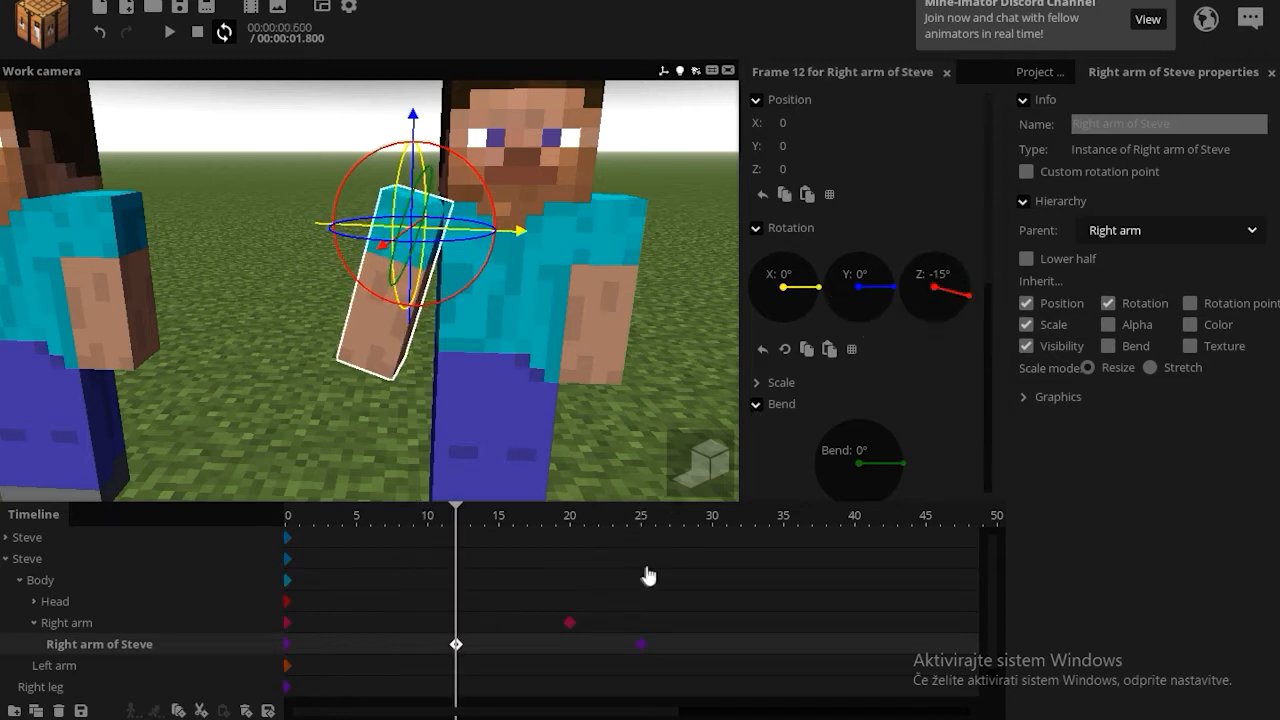
pyautogui.click(644, 645)
pyautogui.rightClick(950, 288)
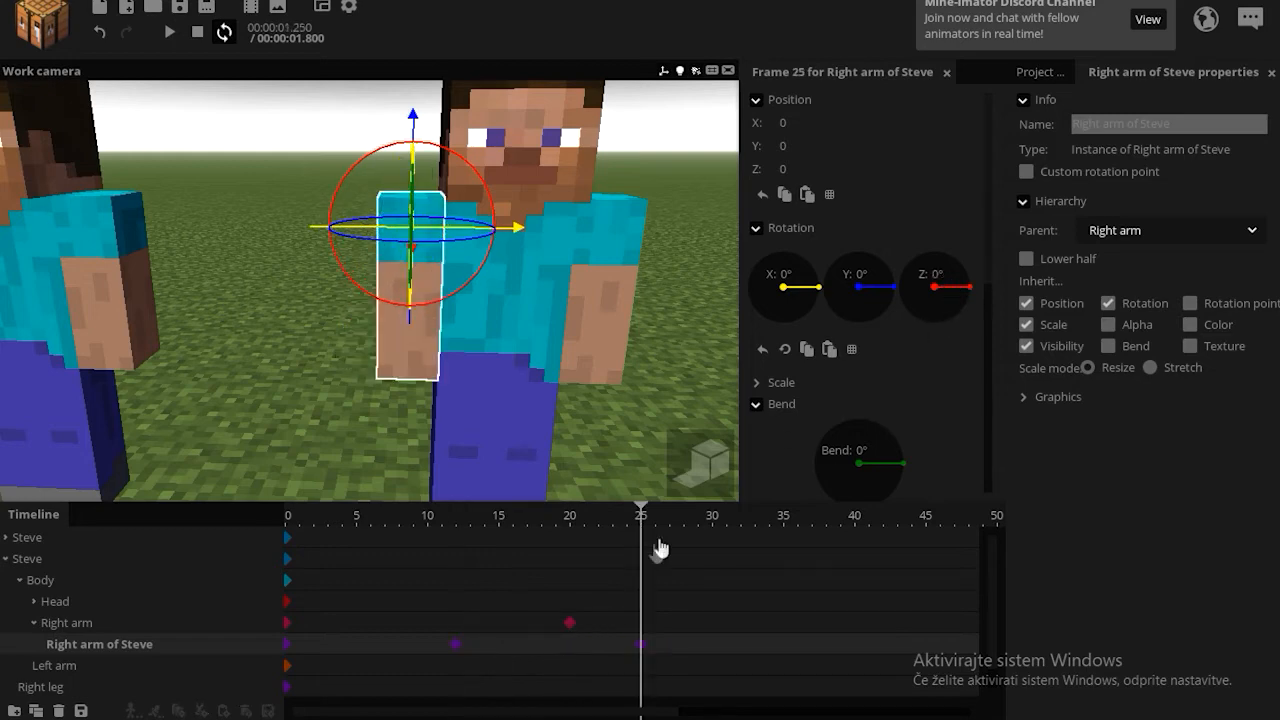
# - Play the animation, move the attached arm's frame 12 keyframe to frame 8, and replay the motion
pyautogui.moveTo(643, 518); pyautogui.dragTo(199, 514)
pyautogui.press('space')
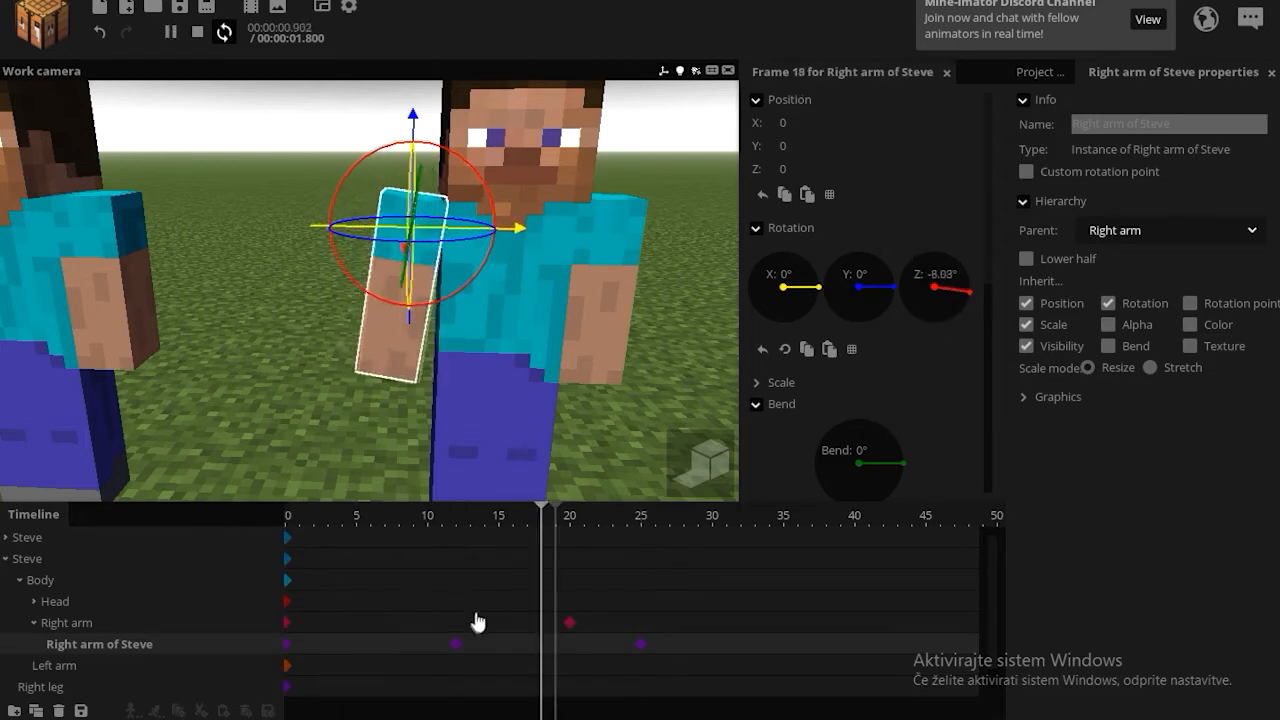
pyautogui.moveTo(456, 652); pyautogui.dragTo(400, 646)
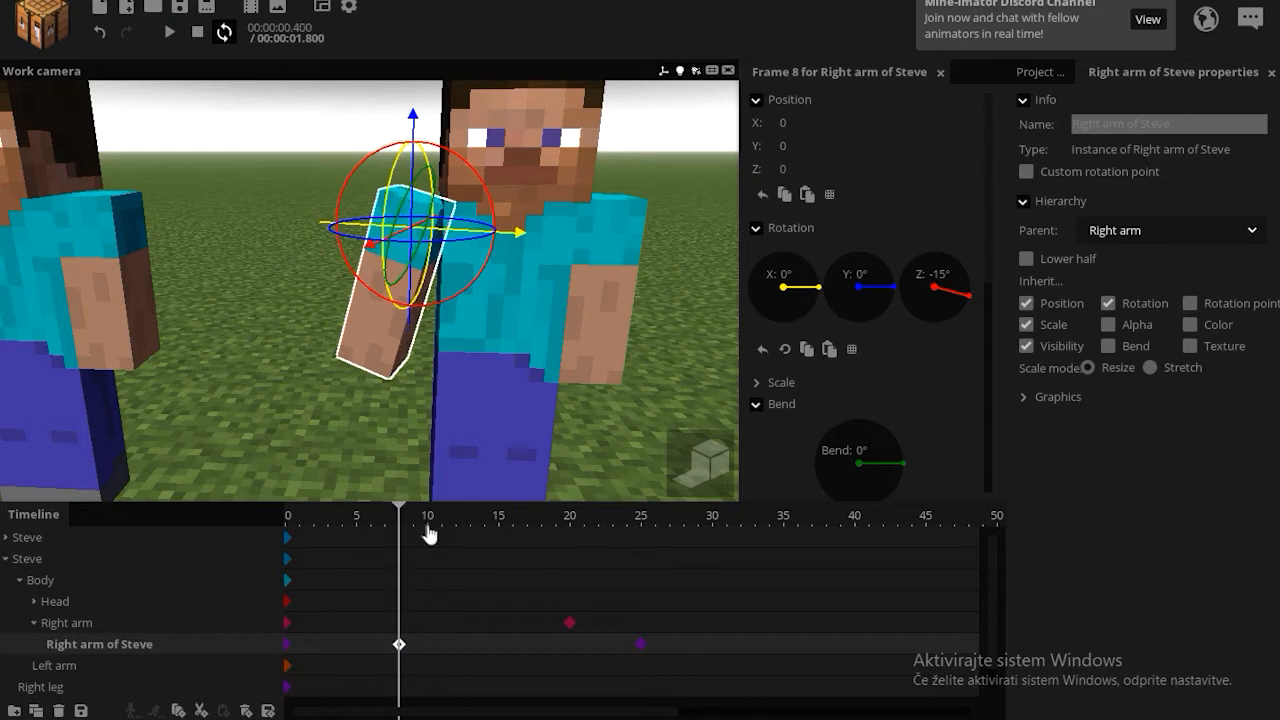
pyautogui.press('space')
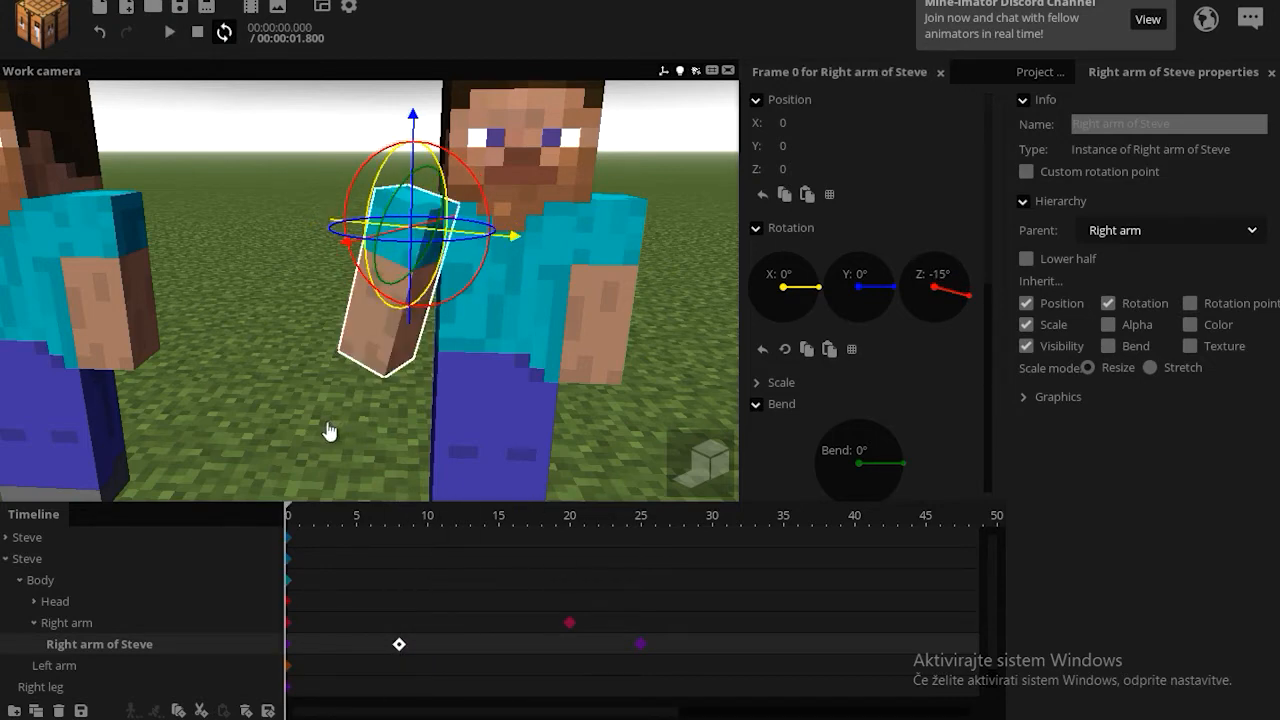
pyautogui.click(330, 430)
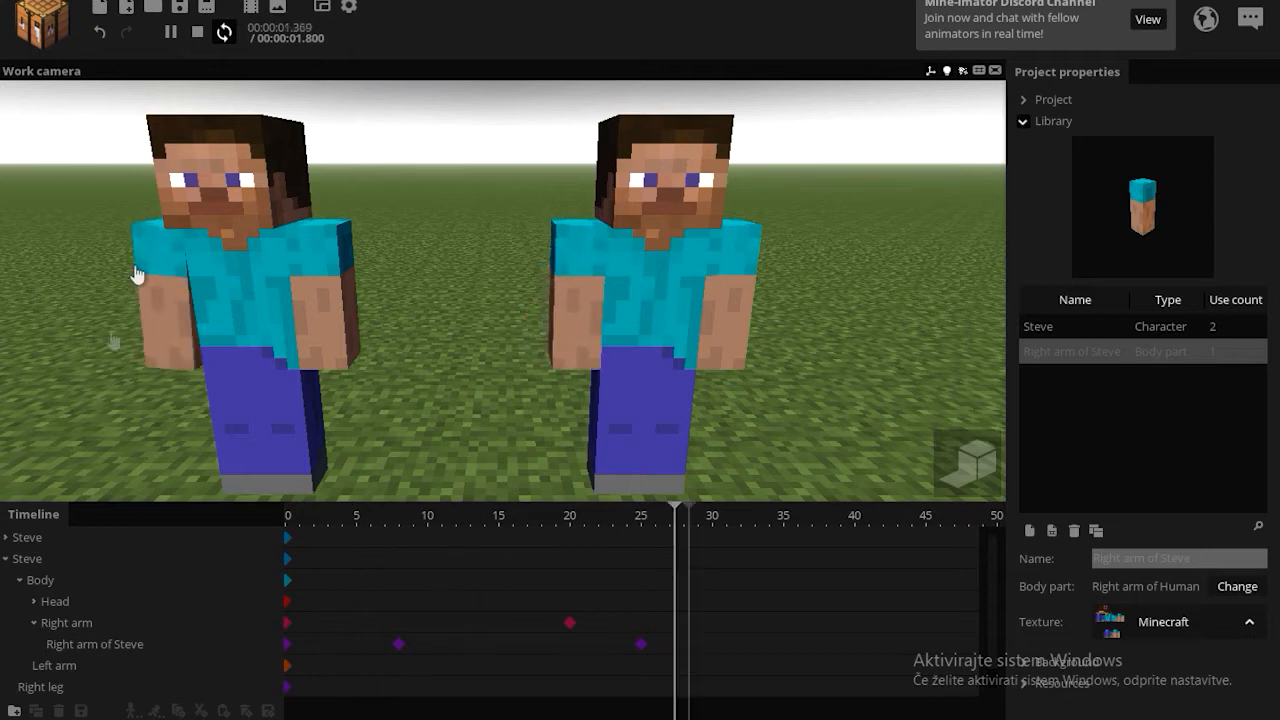
pyautogui.press('space')
pyautogui.moveTo(314, 304); pyautogui.dragTo(350, 322, button='right')
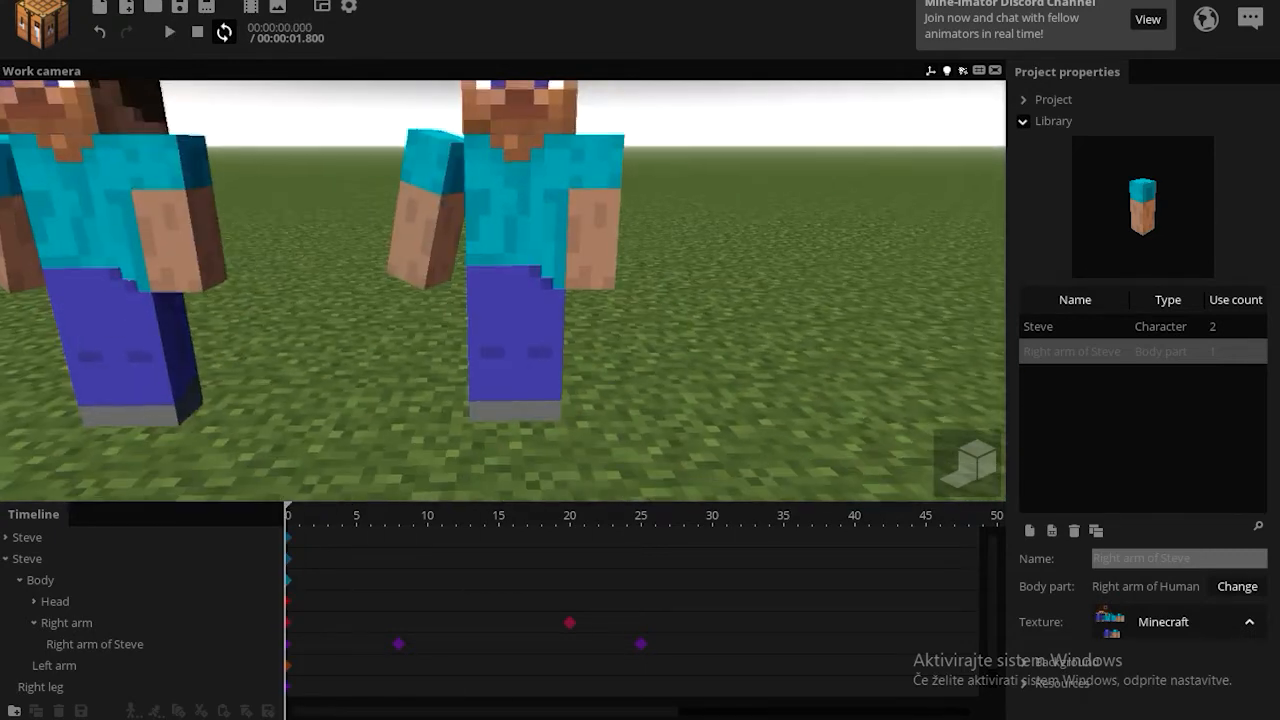
# - Give the frame 0 keyframes of both arms and the attached arm's frame 8 keyframe the S-shaped ease-in-out transition
pyautogui.moveTo(277, 632); pyautogui.dragTo(278, 630)
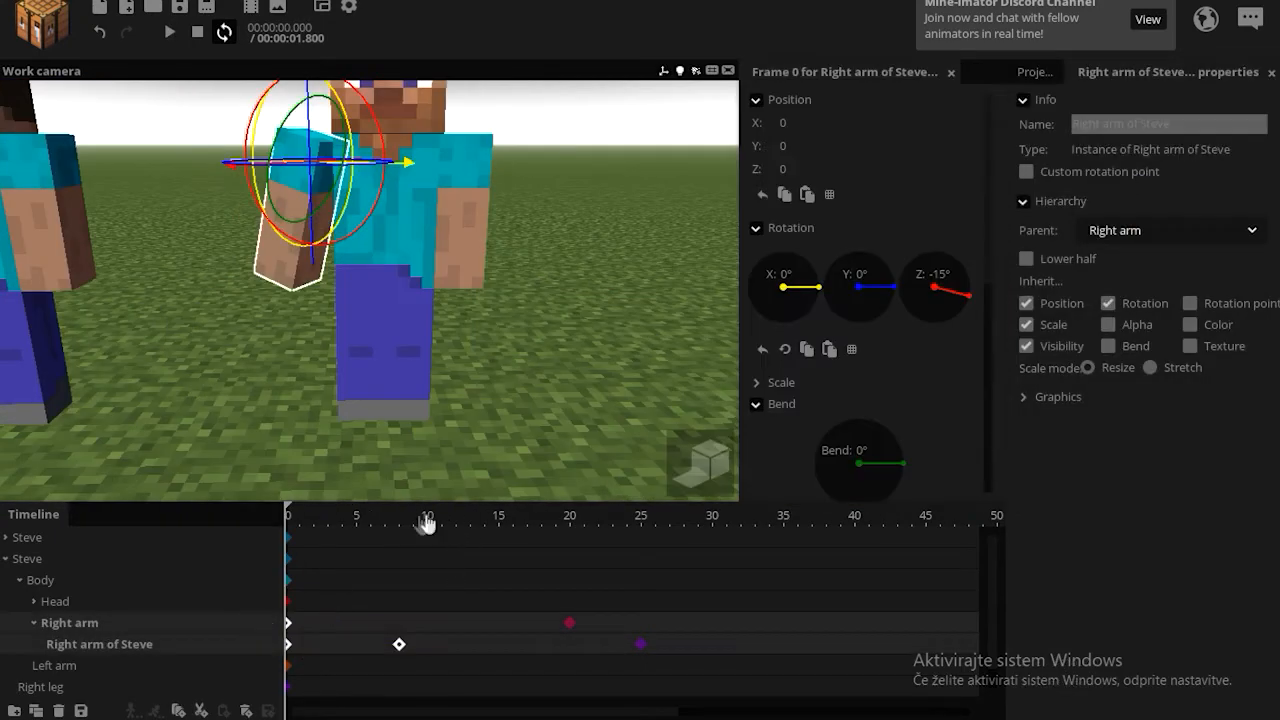
pyautogui.click(399, 517)
pyautogui.click(988, 478)
pyautogui.click(940, 482)
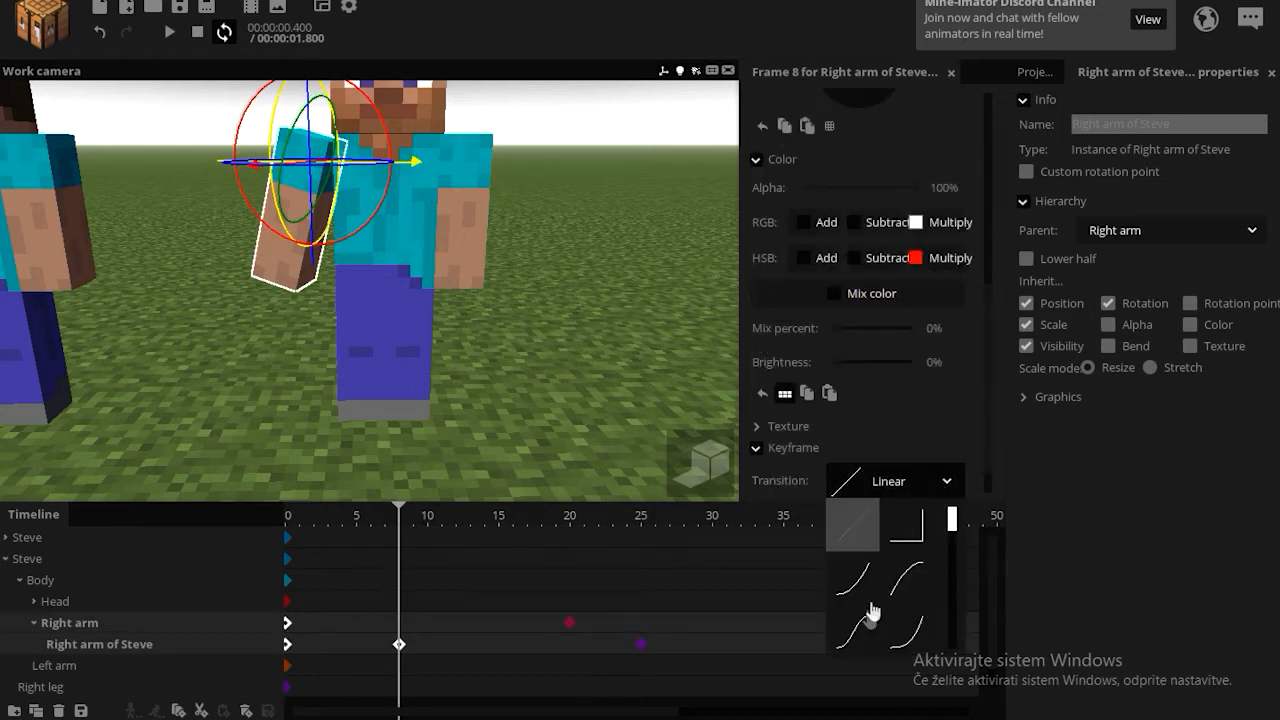
pyautogui.click(850, 610)
# - Play the eased animation from the start and compare the arm motion of the two Steves
pyautogui.click(640, 351)
pyautogui.press('s')
pyautogui.moveTo(456, 360); pyautogui.dragTo(450, 352, button='right')
pyautogui.moveTo(404, 522); pyautogui.dragTo(196, 516)
pyautogui.press('space')
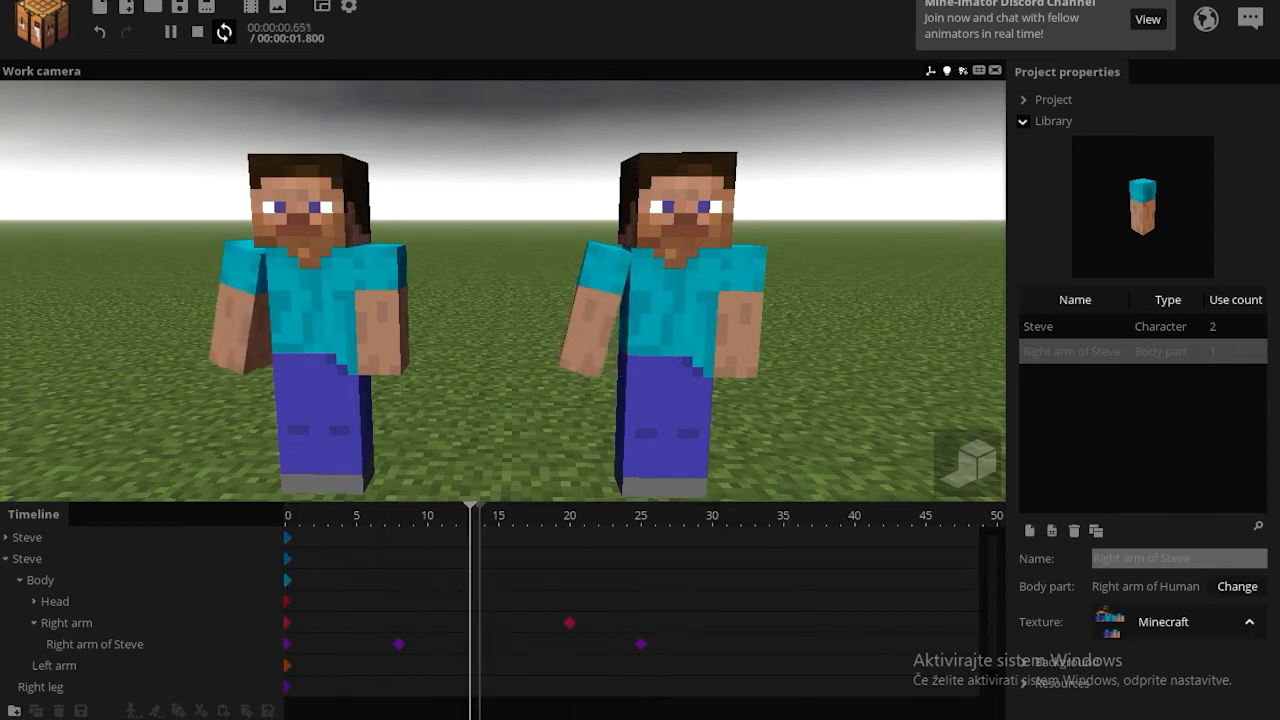
pyautogui.moveTo(687, 261); pyautogui.dragTo(470, 263, button='right')
pyautogui.press('w')
pyautogui.press('w')
pyautogui.press('s')
pyautogui.press('w')
pyautogui.press('s')
pyautogui.press('s')
pyautogui.press('space')
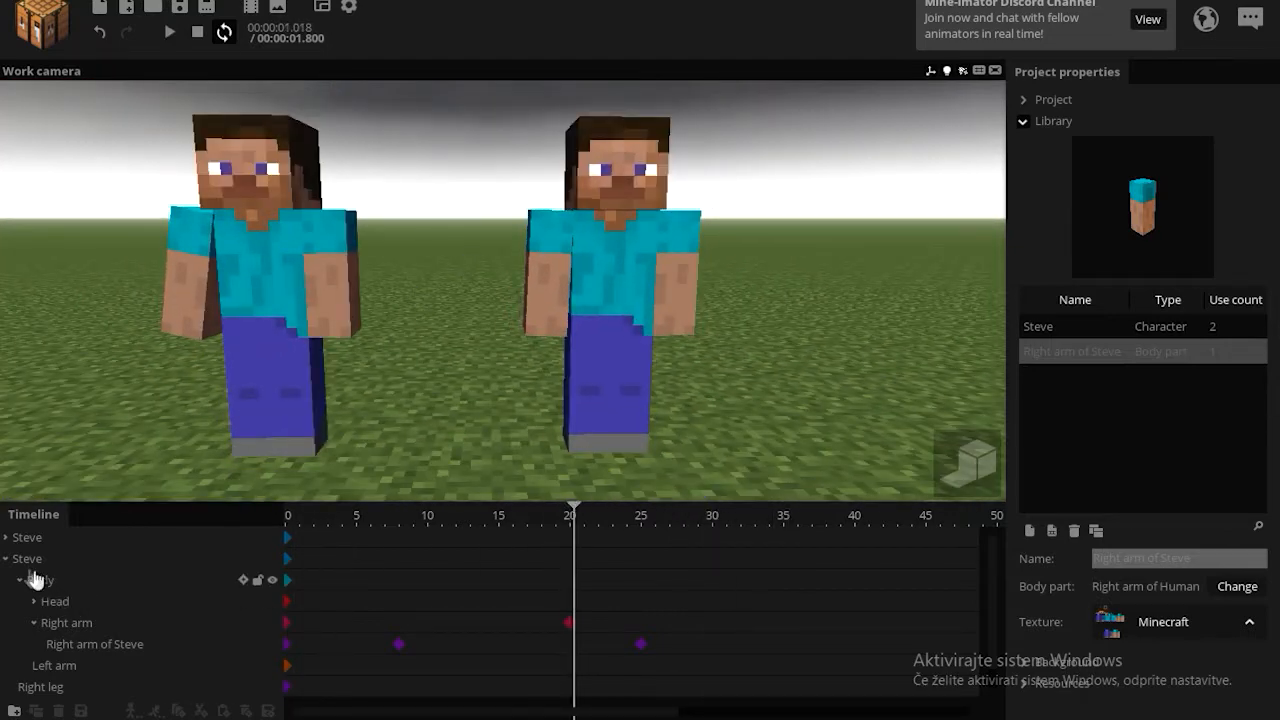
# - Examine the second Steve's timeline hierarchy, collapsing the right arm and selecting the left arm, both legs and the body
pyautogui.click(6, 560)
pyautogui.click(6, 560)
pyautogui.moveTo(380, 300); pyautogui.dragTo(385, 300, button='right')
pyautogui.press('s')
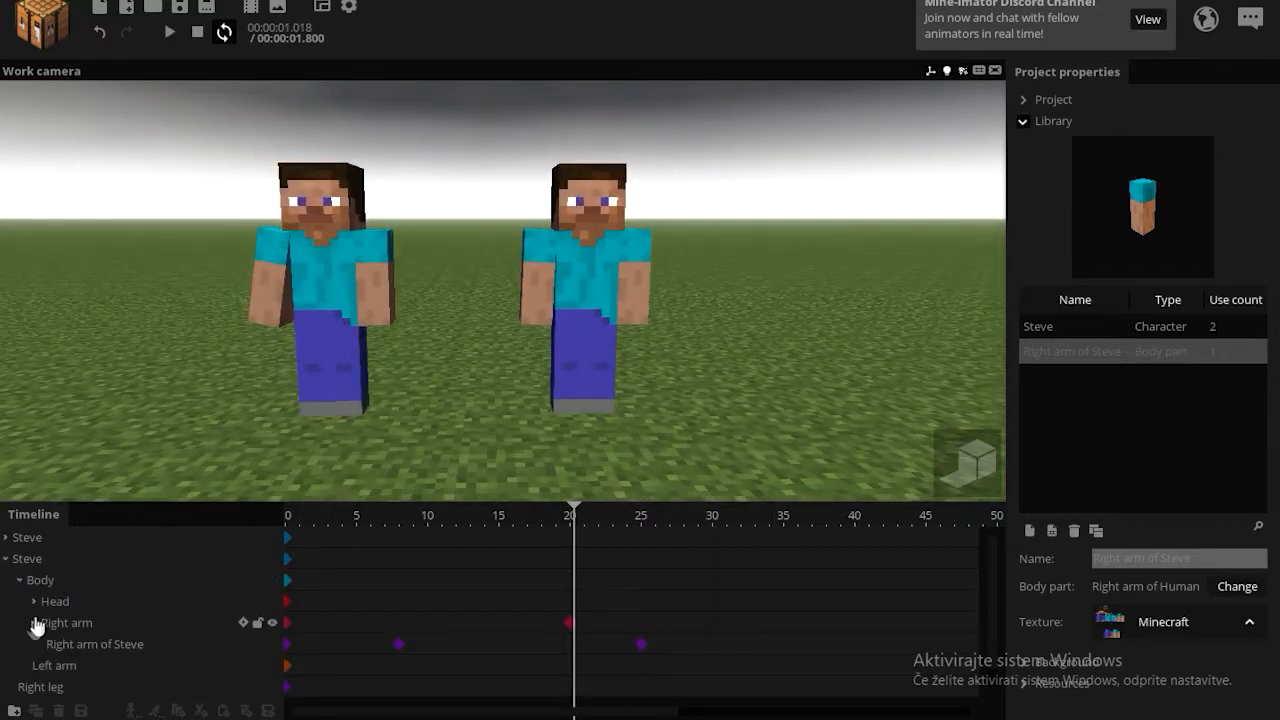
pyautogui.click(34, 622)
pyautogui.click(60, 644)
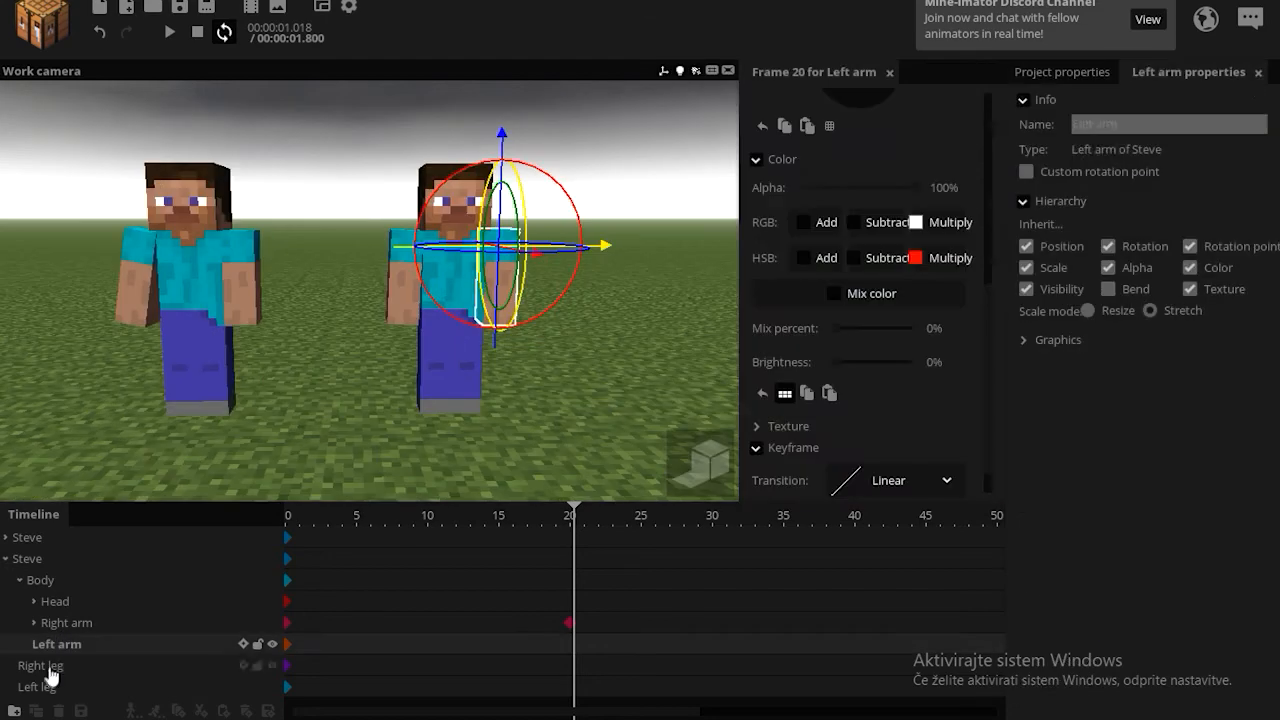
pyautogui.click(50, 665)
pyautogui.click(49, 687)
pyautogui.click(74, 581)
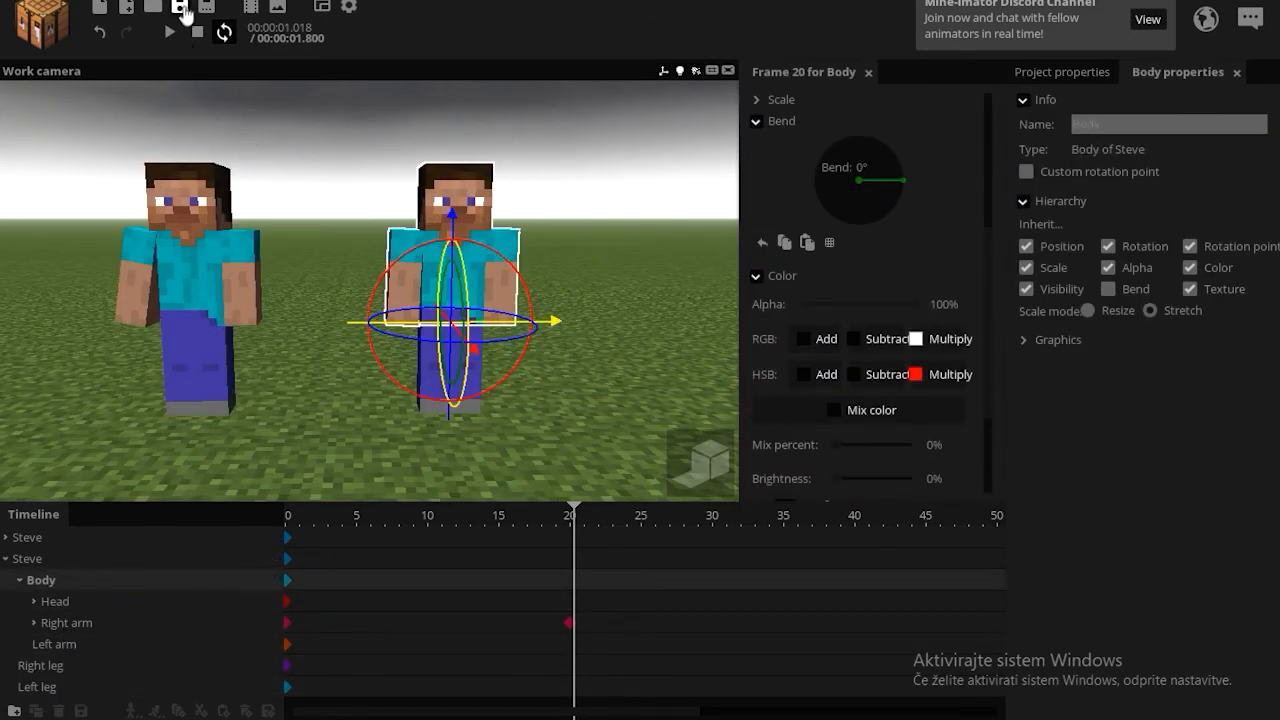
# - Save the project
pyautogui.click(181, 8)
pyautogui.press('w')
pyautogui.moveTo(291, 196); pyautogui.dragTo(222, 178, button='right')
pyautogui.click(181, 8)
pyautogui.press('d')
pyautogui.click(57, 645)
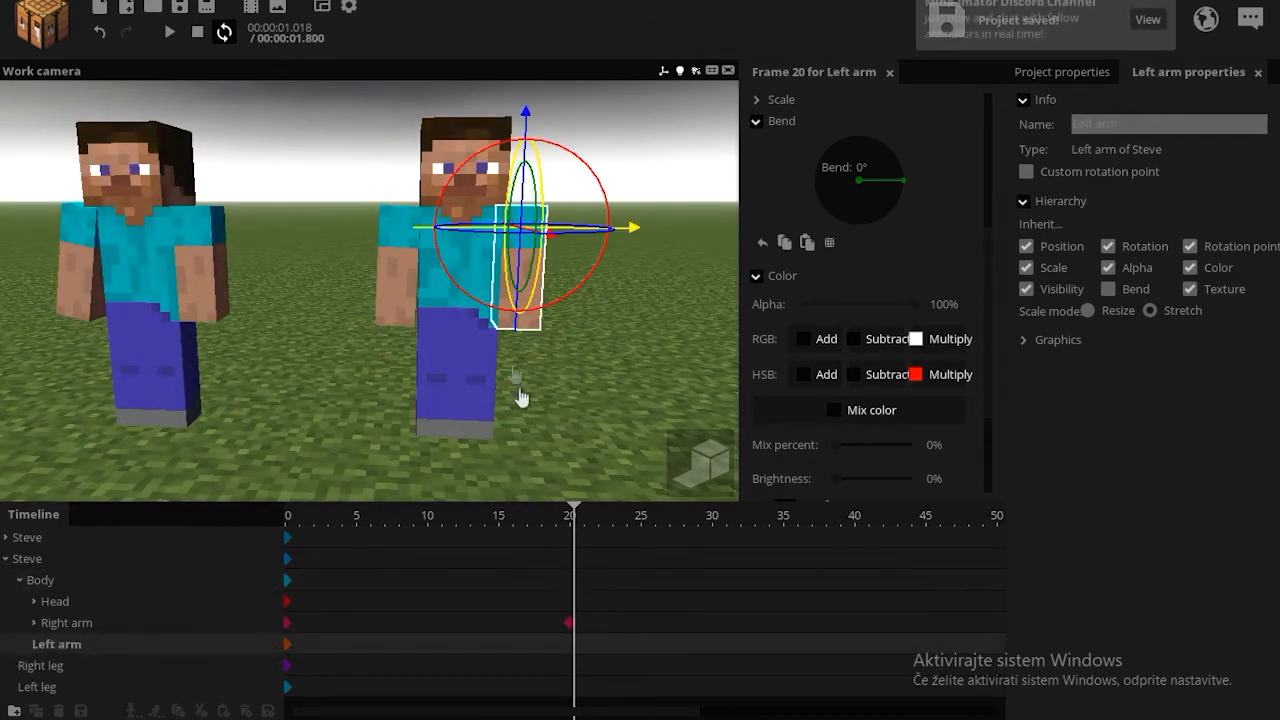
pyautogui.moveTo(581, 369); pyautogui.dragTo(581, 369, button='right')
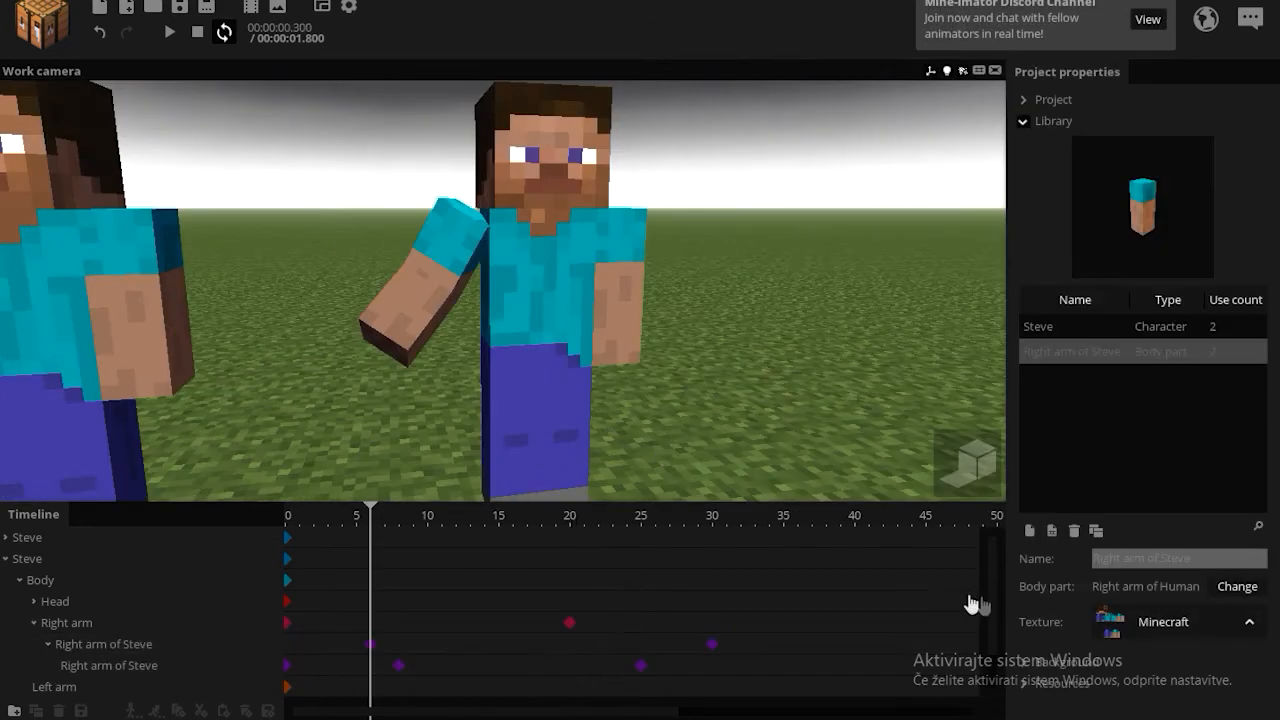
# - Play the looping animation and examine both Steves' right arms from different angles
pyautogui.press('space')
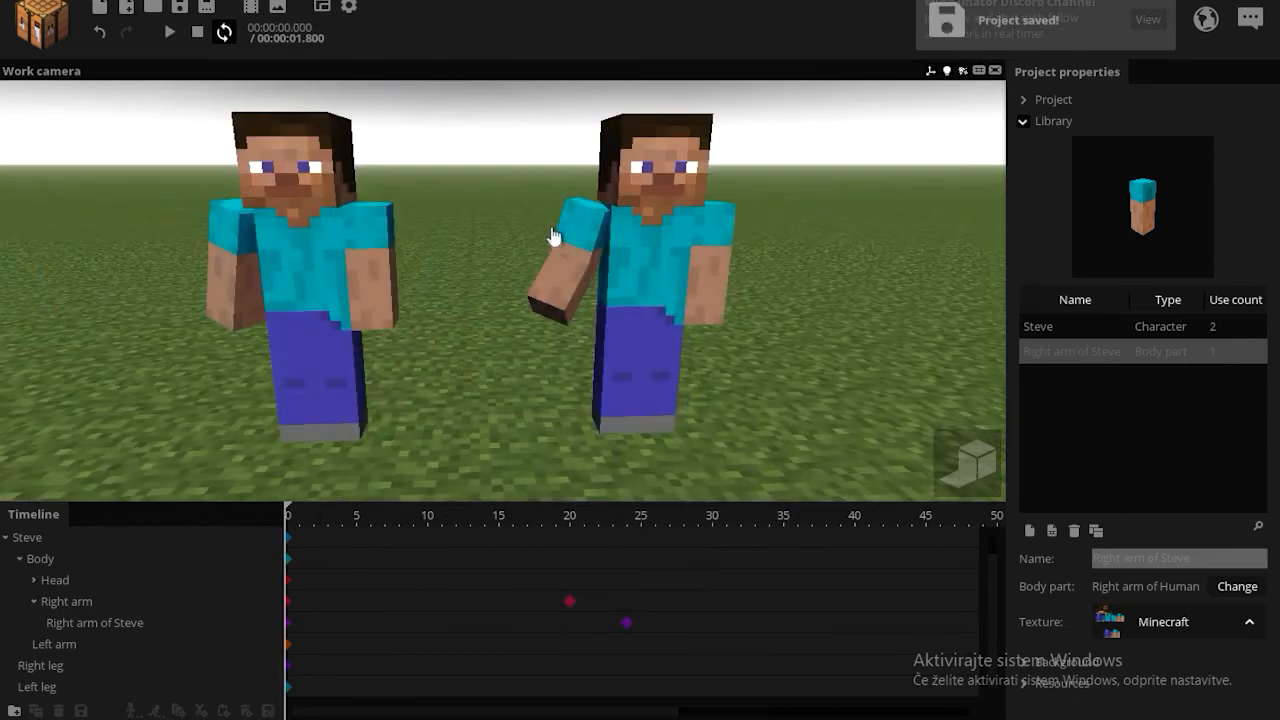
pyautogui.moveTo(553, 236); pyautogui.dragTo(575, 242)
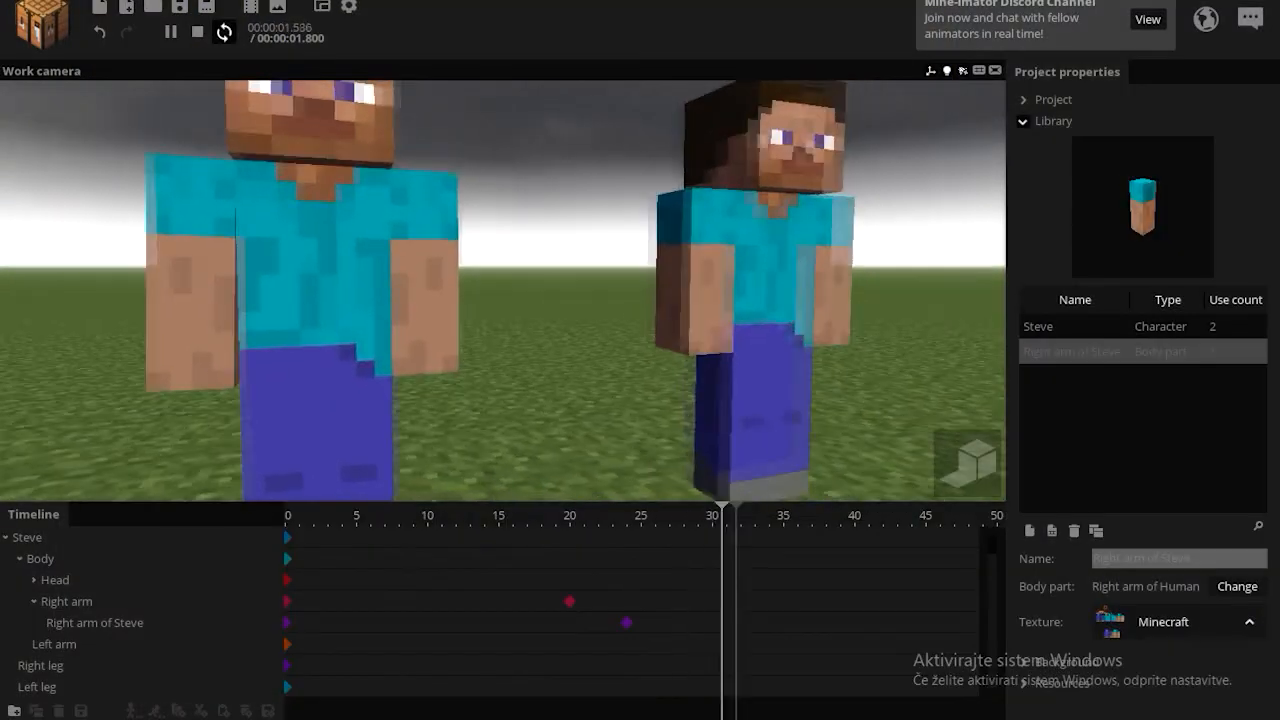
pyautogui.moveTo(614, 218); pyautogui.dragTo(640, 220)
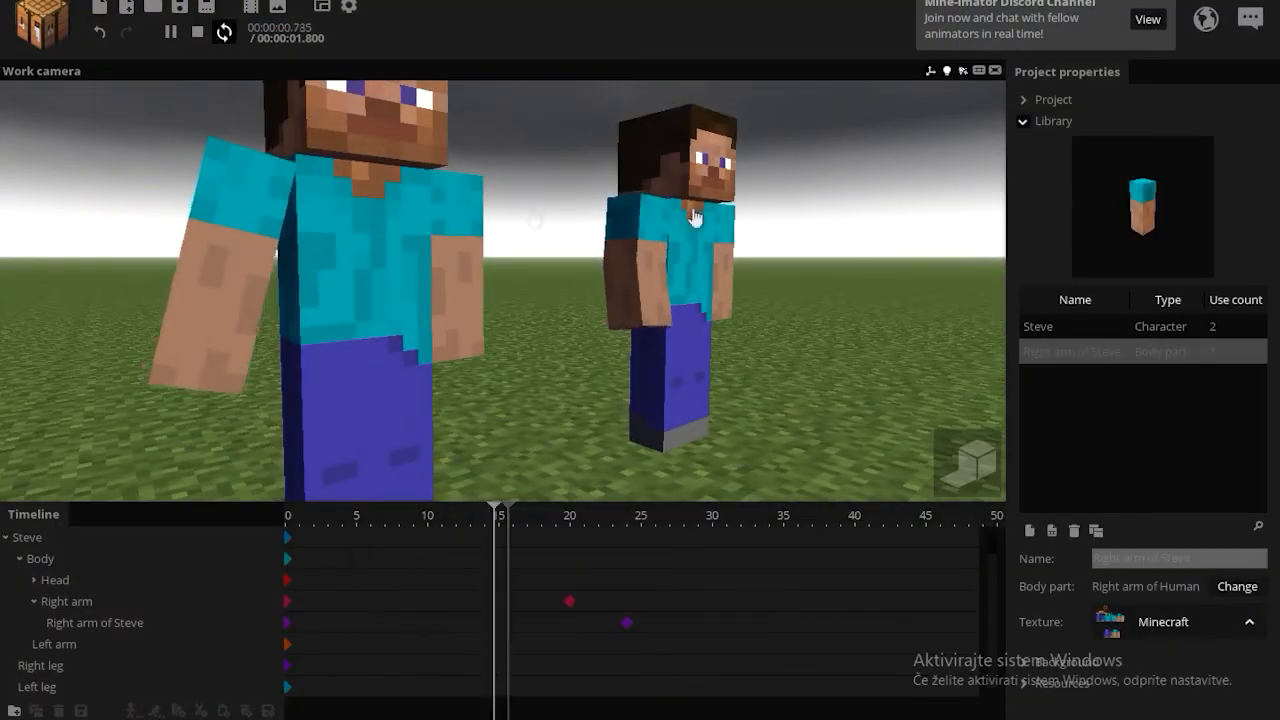